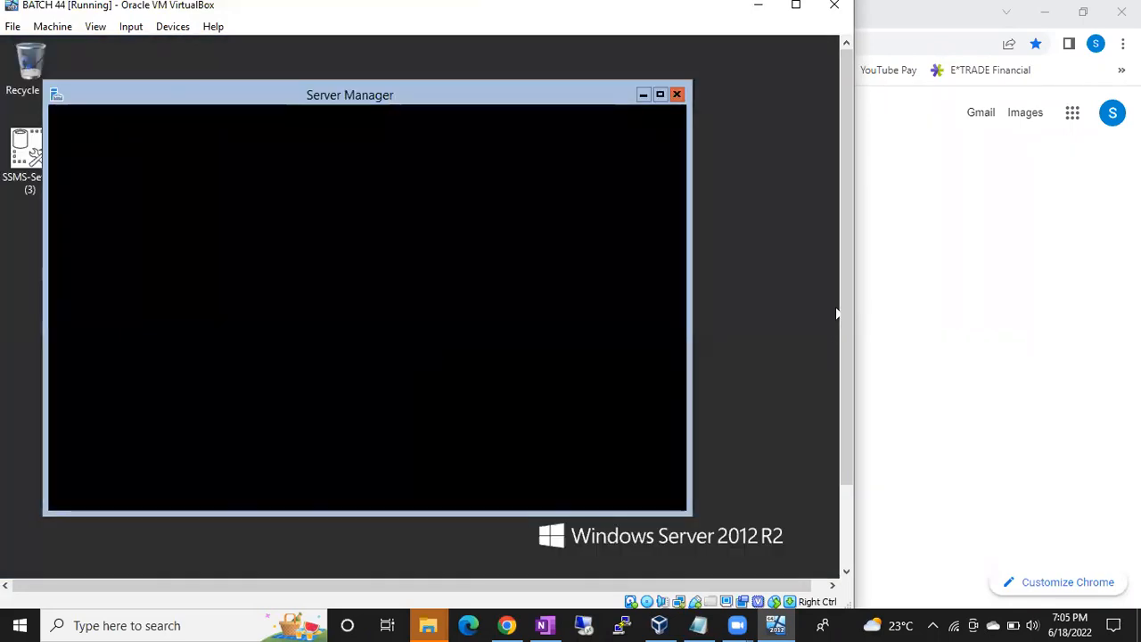
Try to connect to the server at 192.168.1.9 with Remote Desktop Connection and dismiss the error dialog.
drag(847, 298, 849, 432)
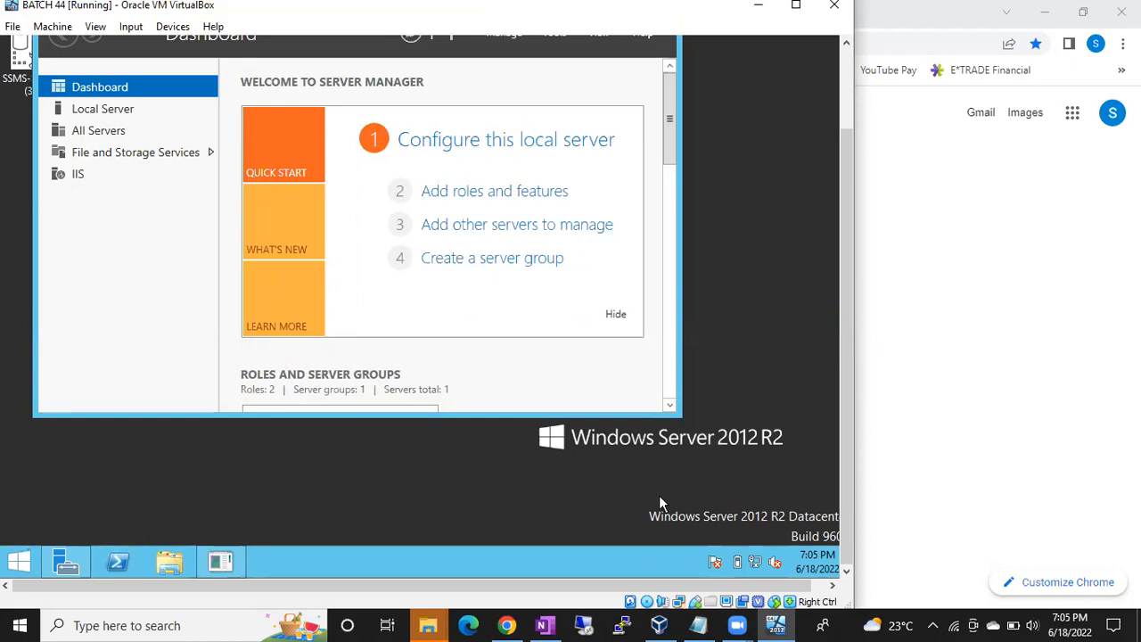
click(589, 624)
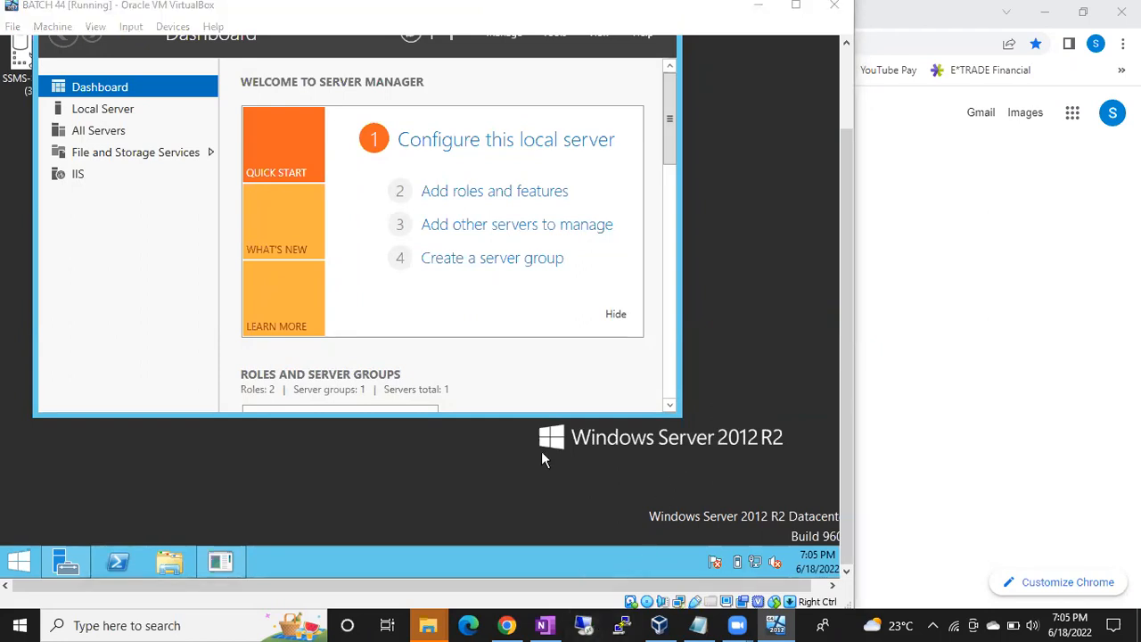
click(630, 296)
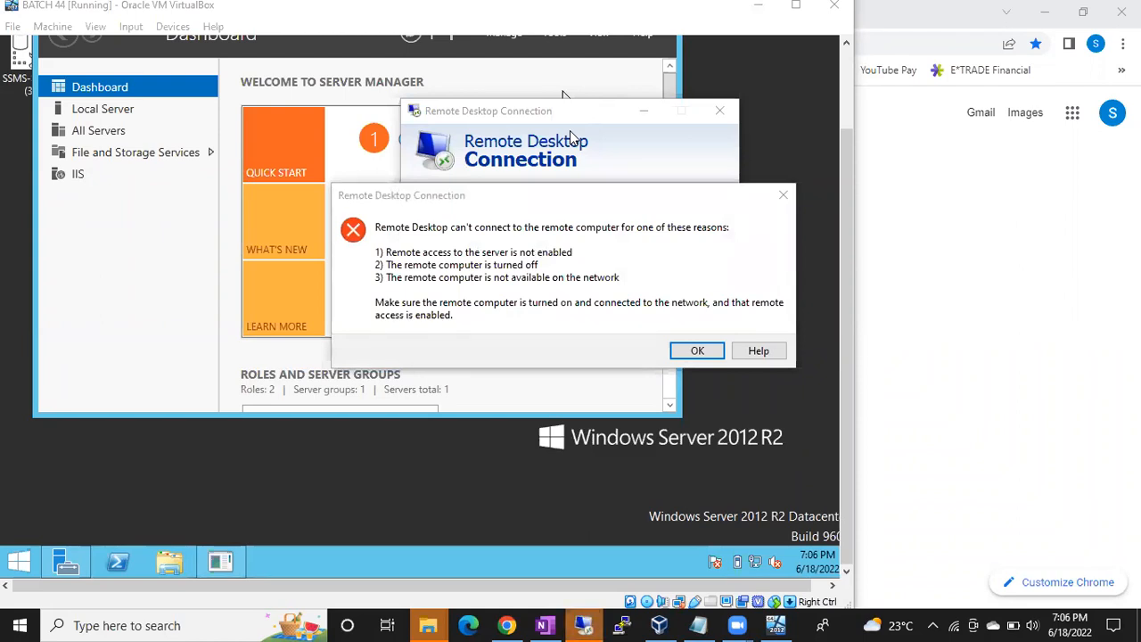
click(783, 196)
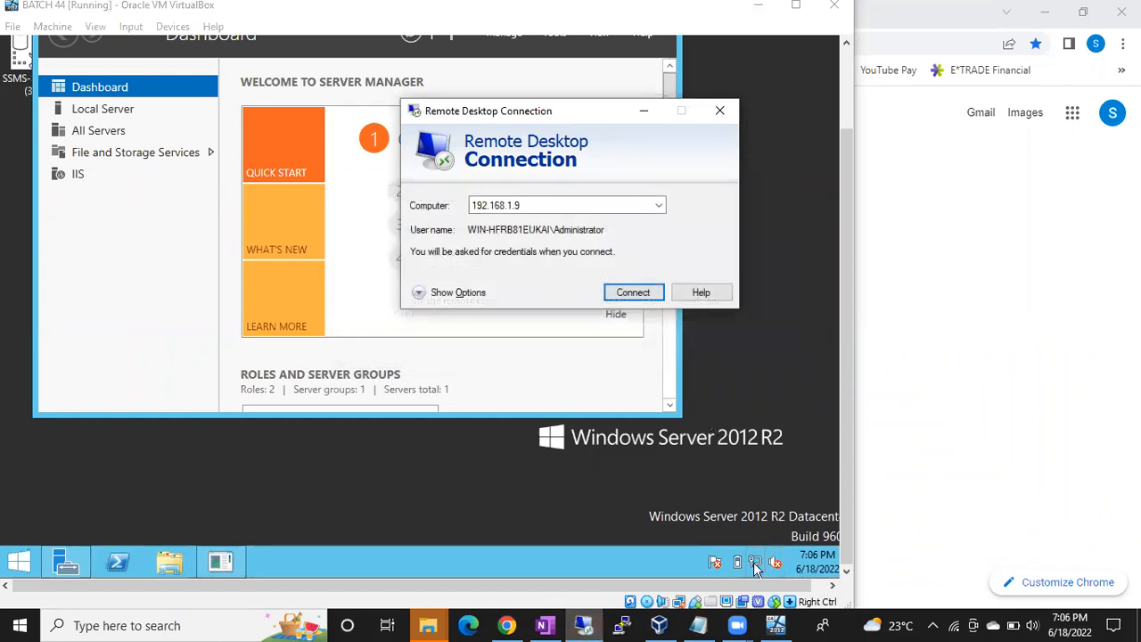
Check the virtual machine's network connection and list its IP configuration by running ipconfig in a command prompt.
click(755, 563)
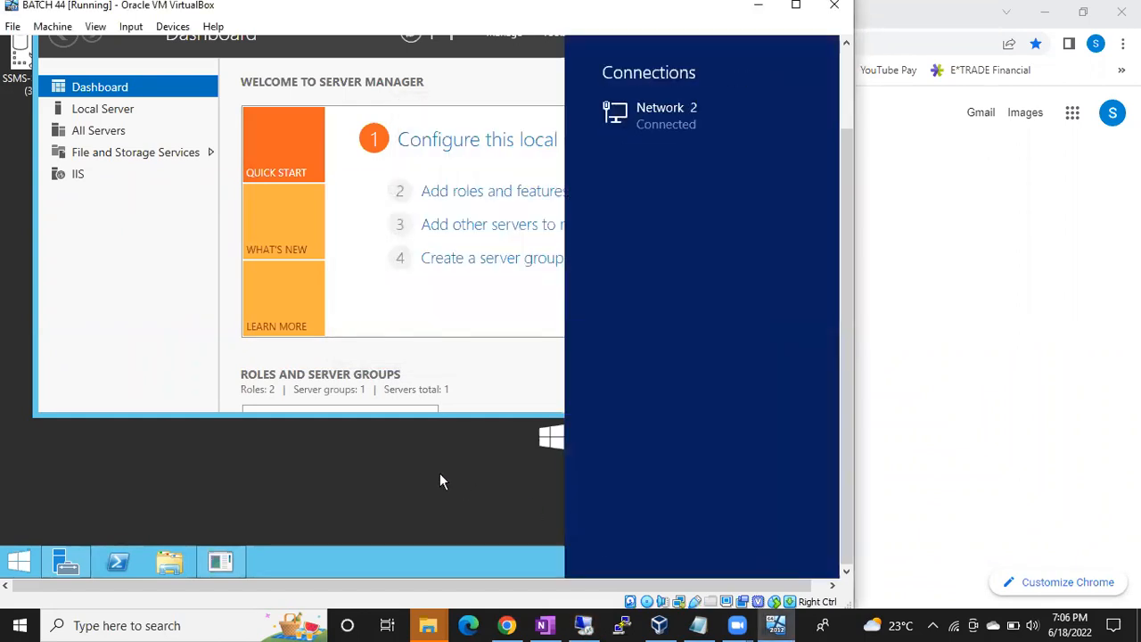
key(super+r)
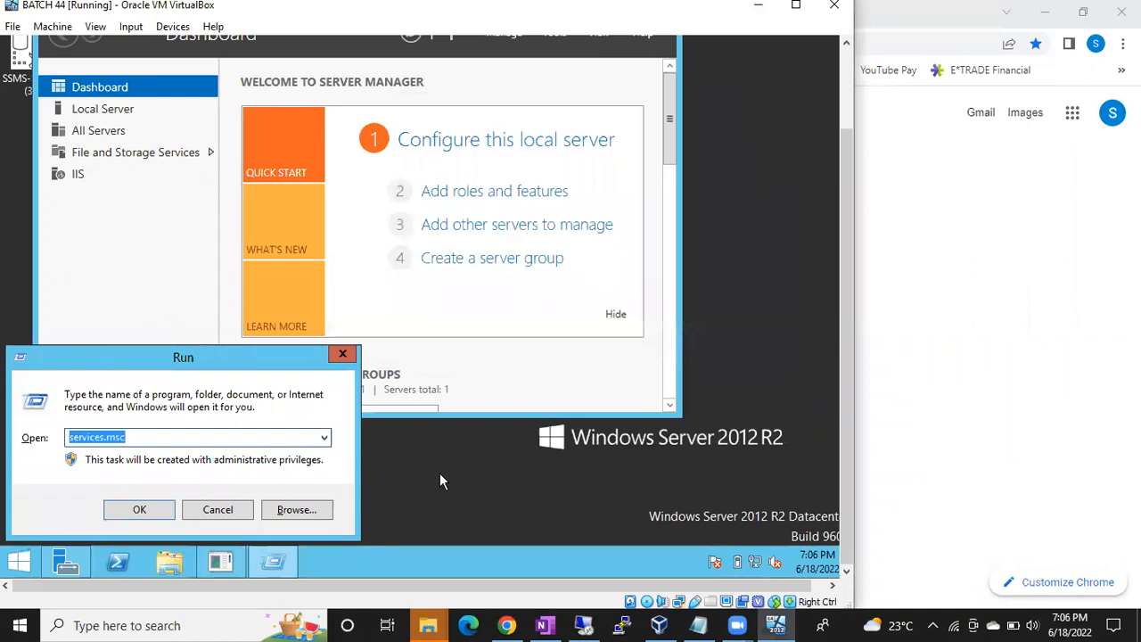
text(cmd)
key(Return)
text(ipconfig)
key(Return)
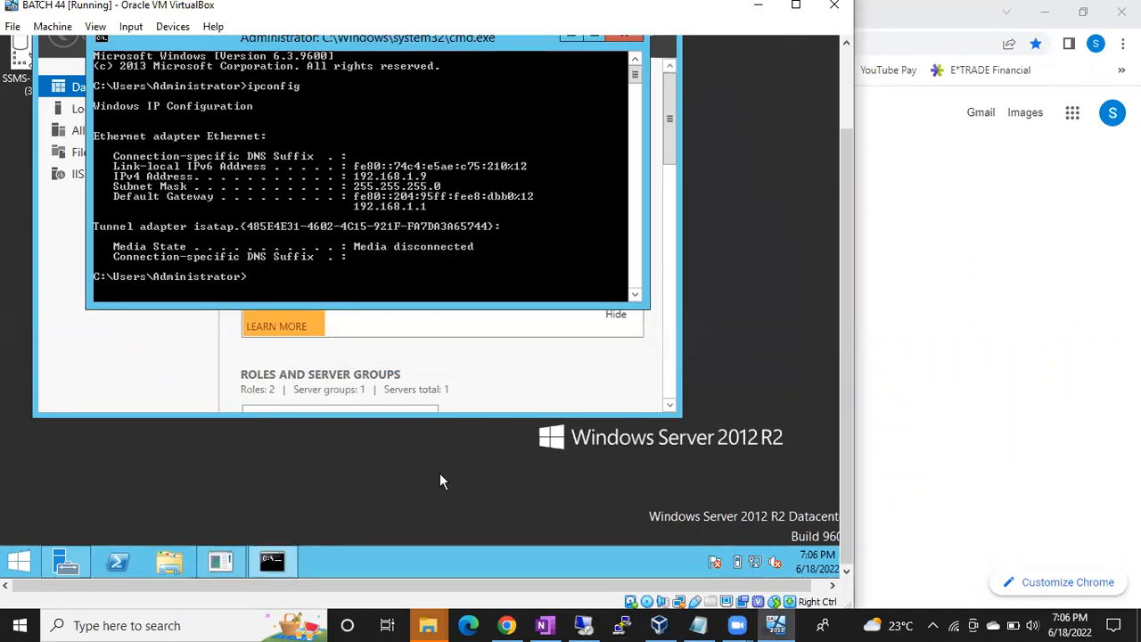
Retry the Remote Desktop connection to 192.168.1.9, cancel the attempt and close Remote Desktop Connection.
click(583, 624)
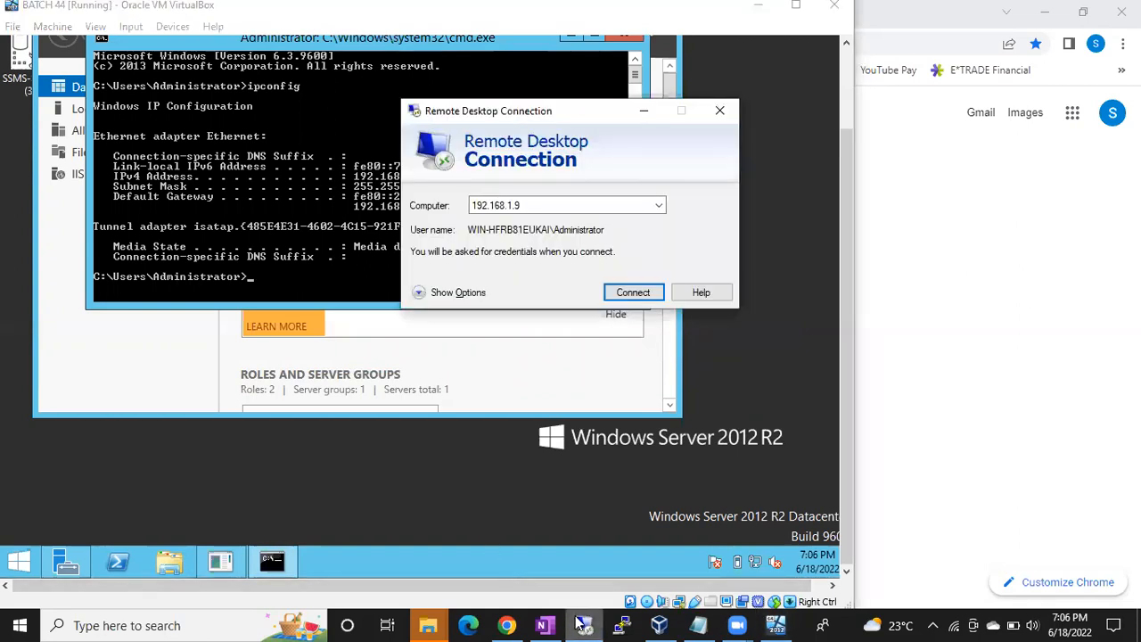
click(623, 294)
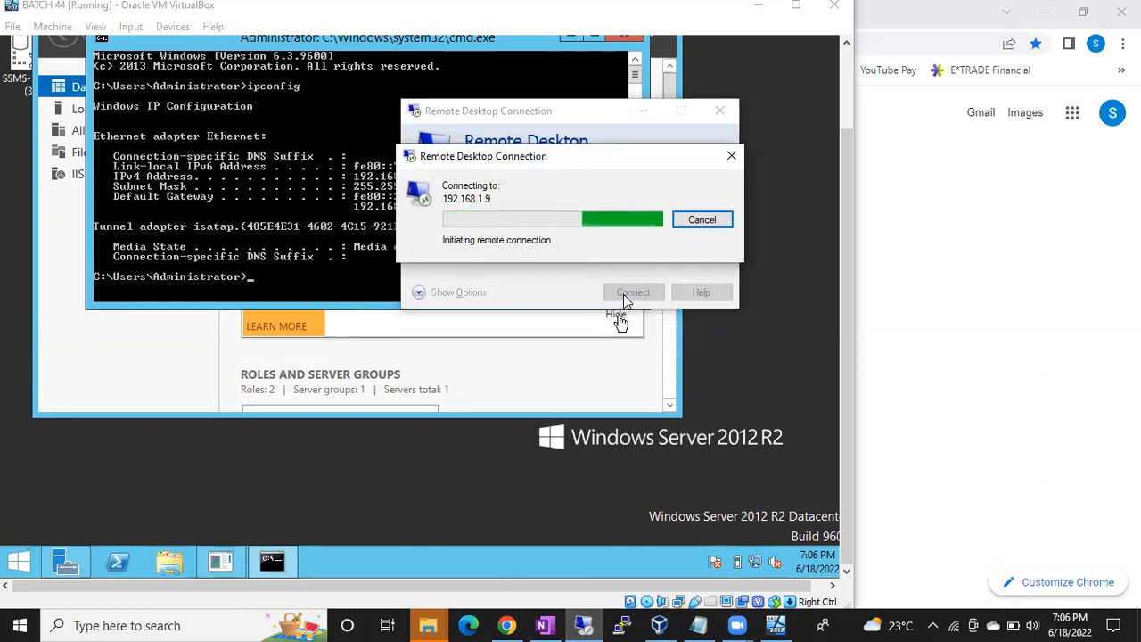
click(701, 221)
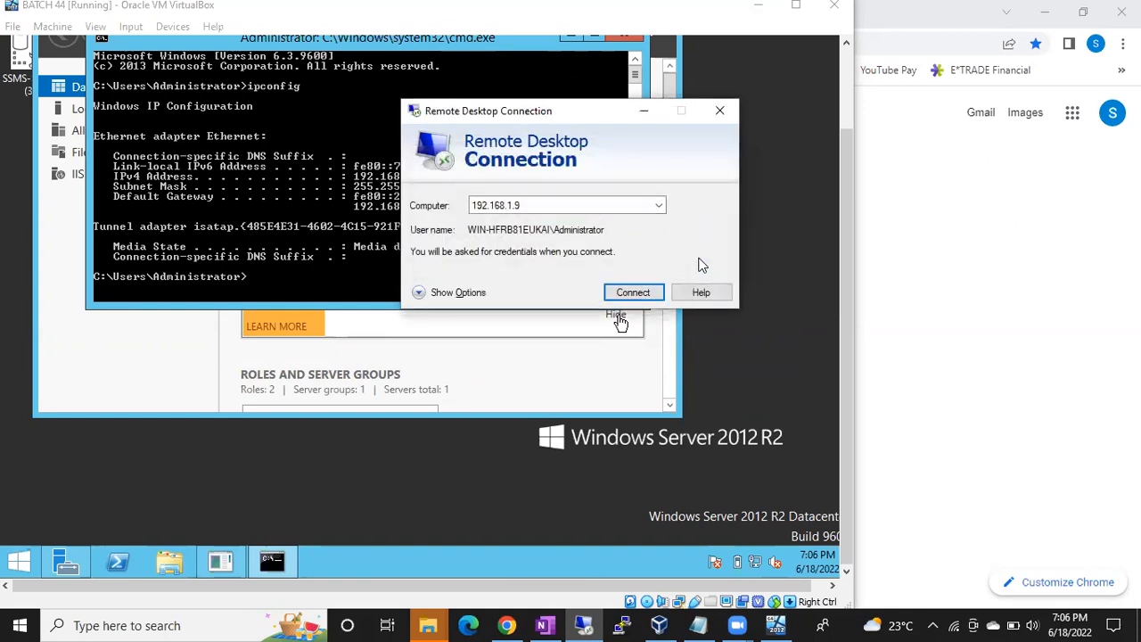
click(721, 113)
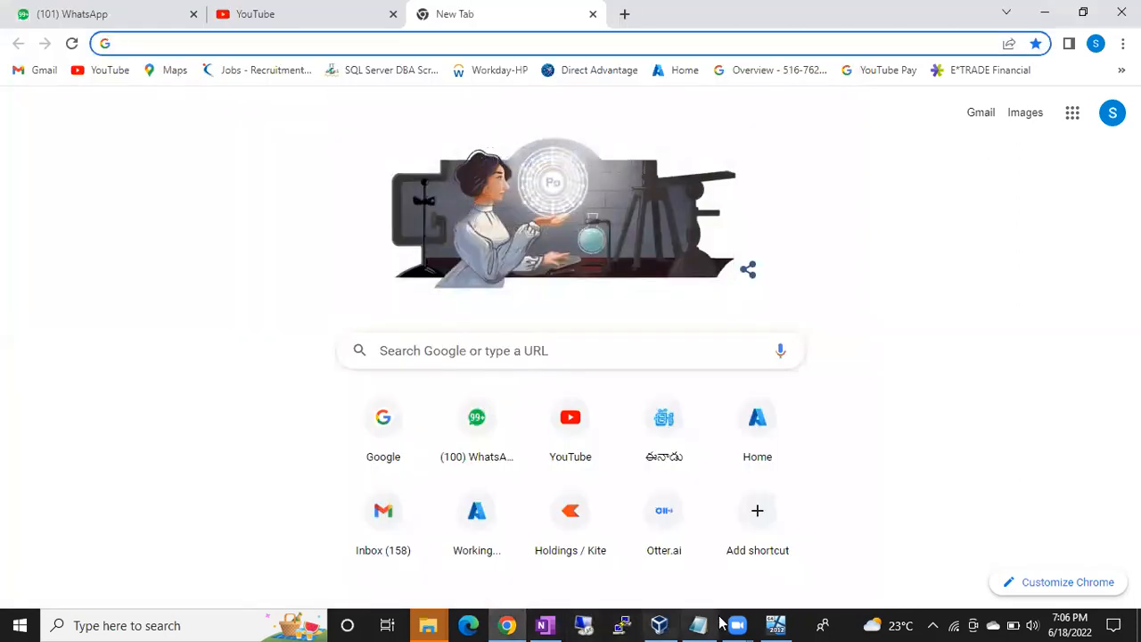
Restart the Windows Server virtual machine, giving Other (Planned) as the reason.
click(776, 625)
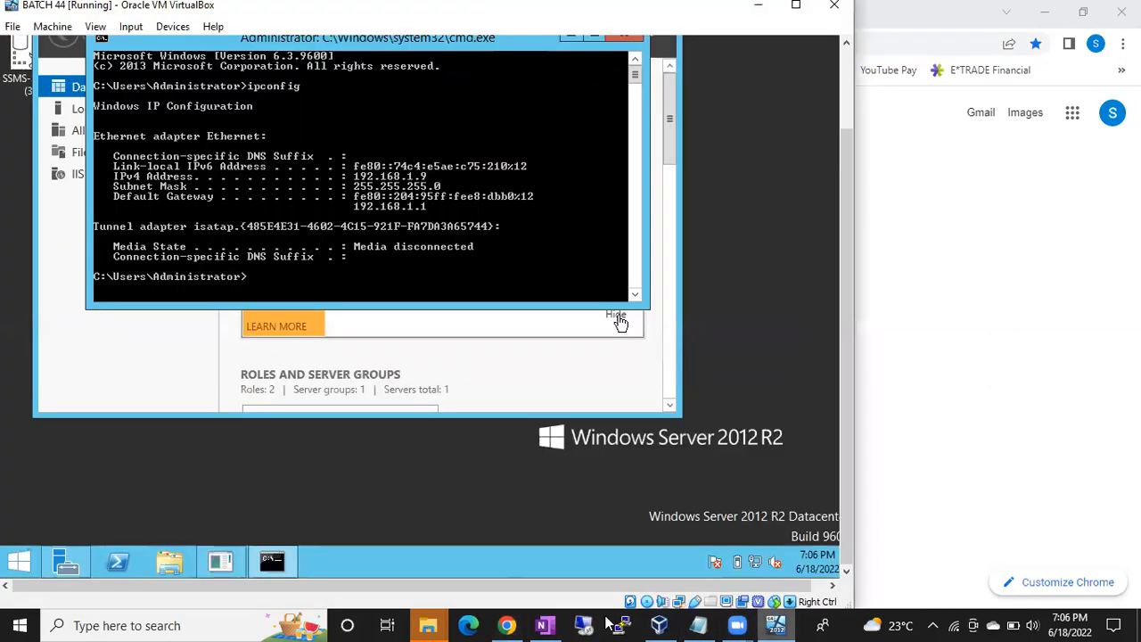
click(20, 560)
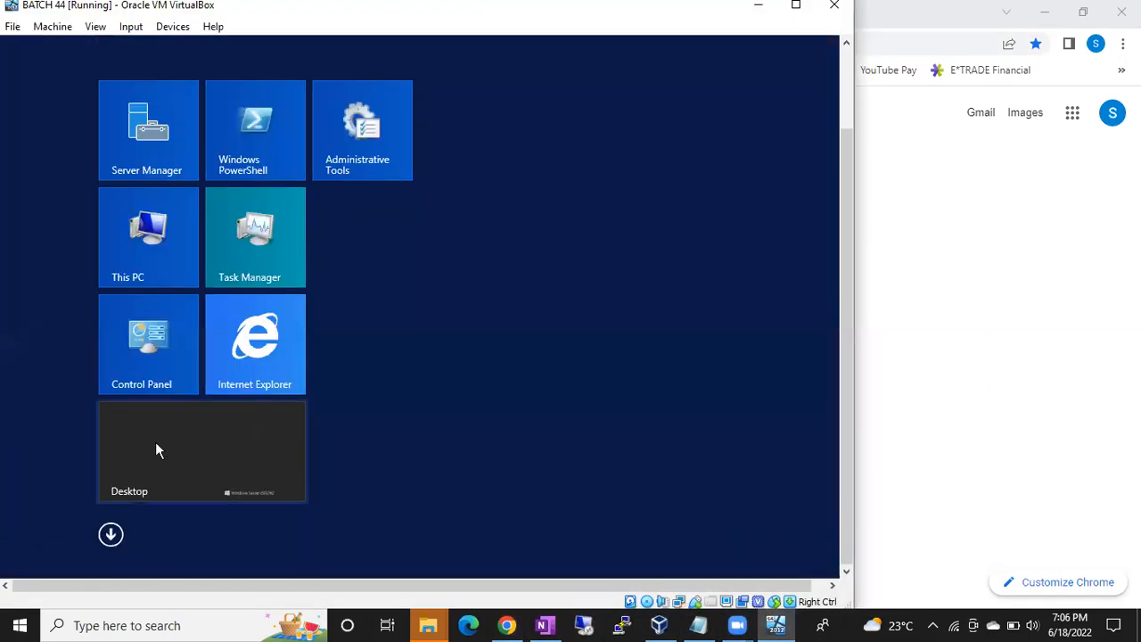
drag(845, 202, 847, 102)
click(754, 104)
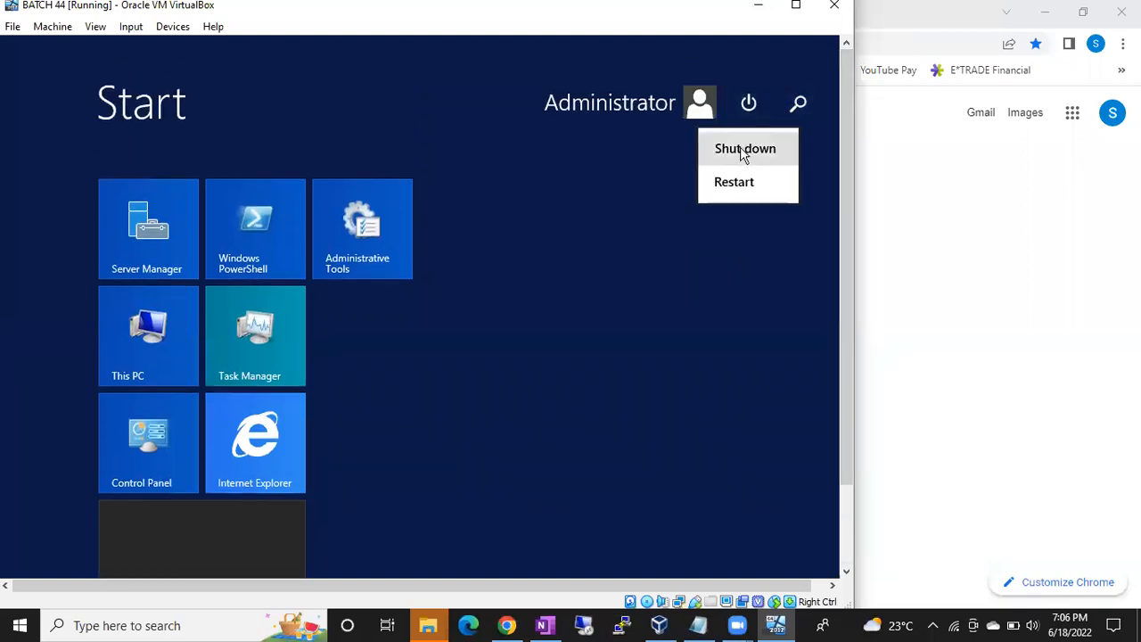
click(734, 181)
click(696, 198)
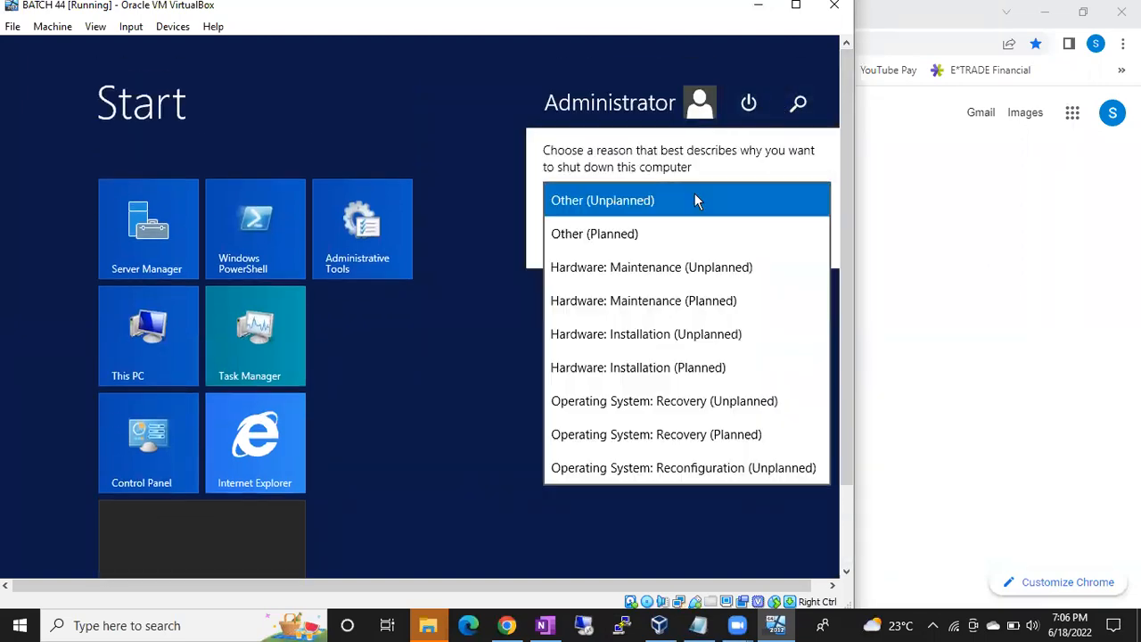
click(625, 235)
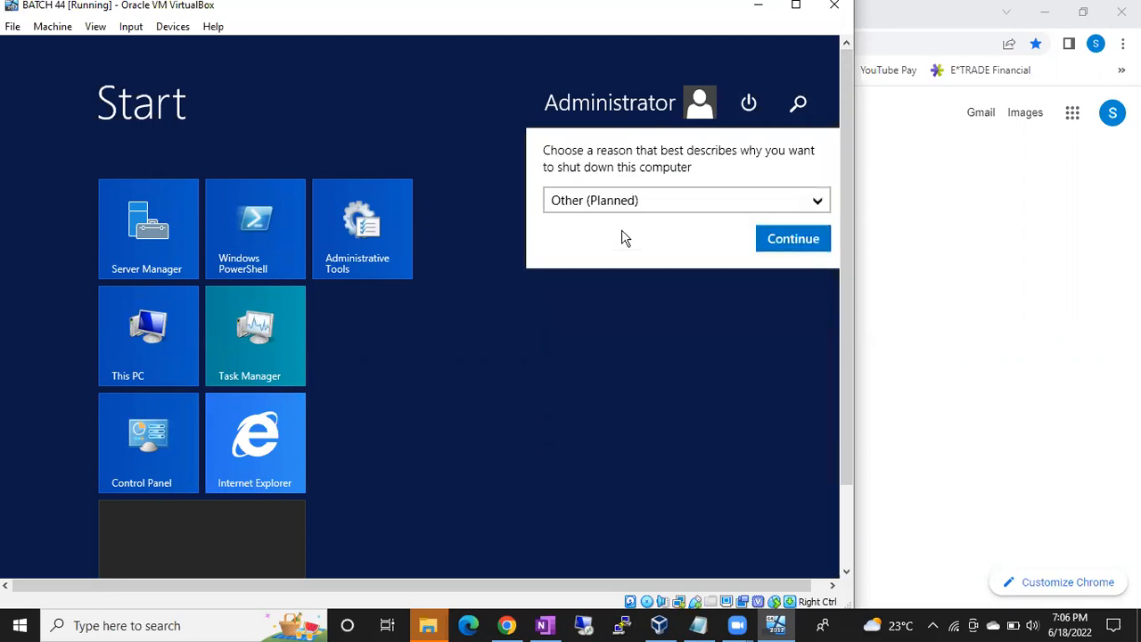
click(788, 238)
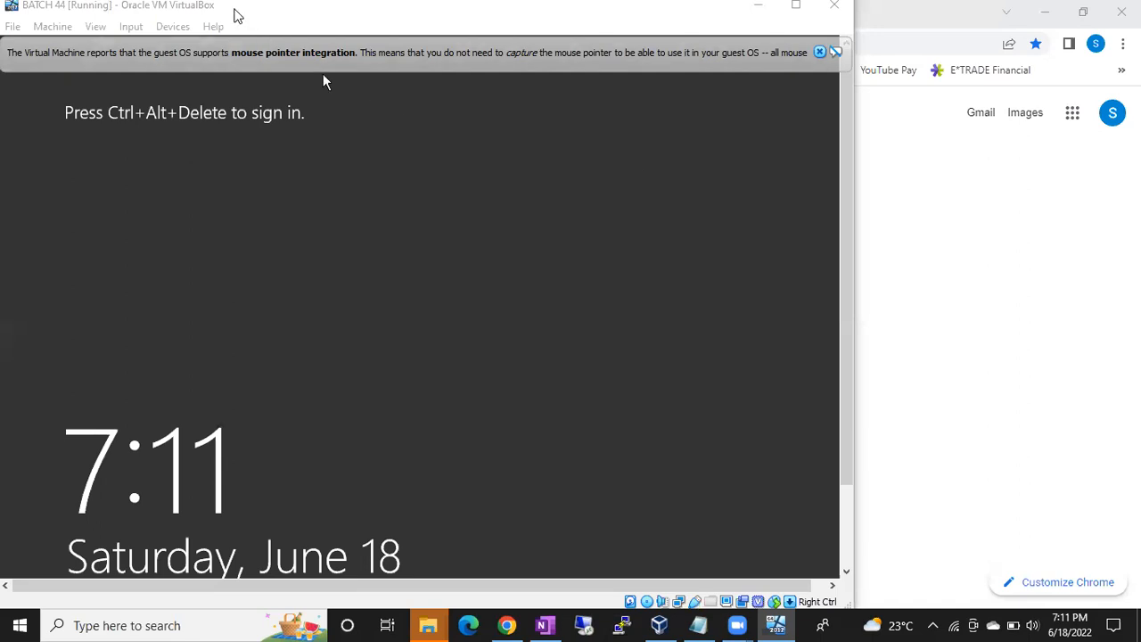
Reposition the virtual machine window so its title bar is fully visible and dismiss the mouse pointer integration notice.
drag(233, 7, 245, 54)
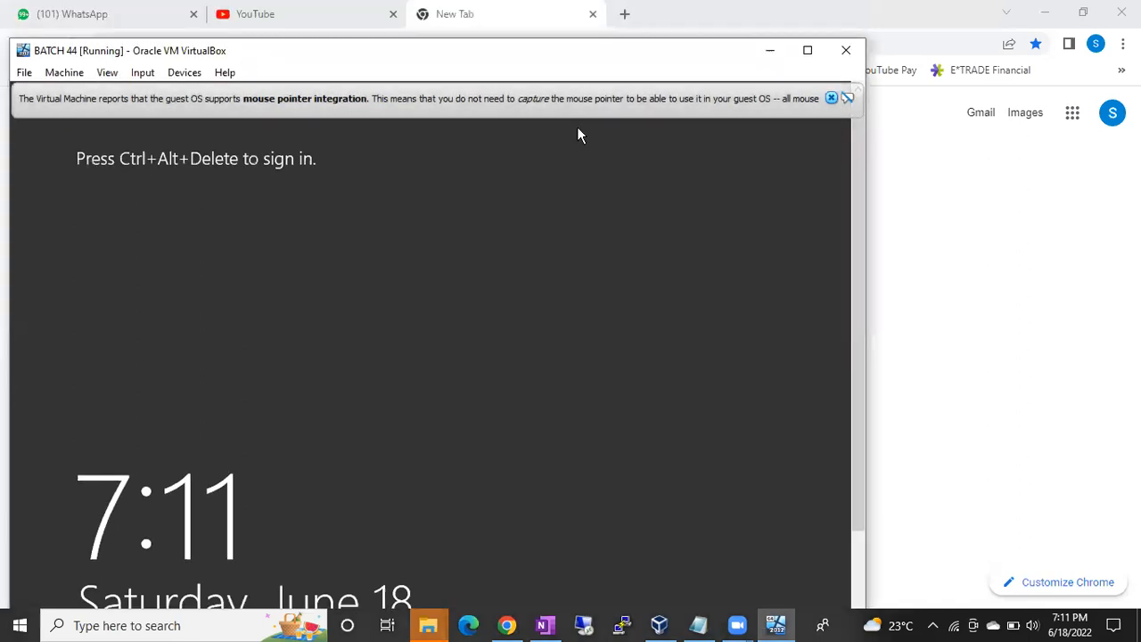
click(830, 99)
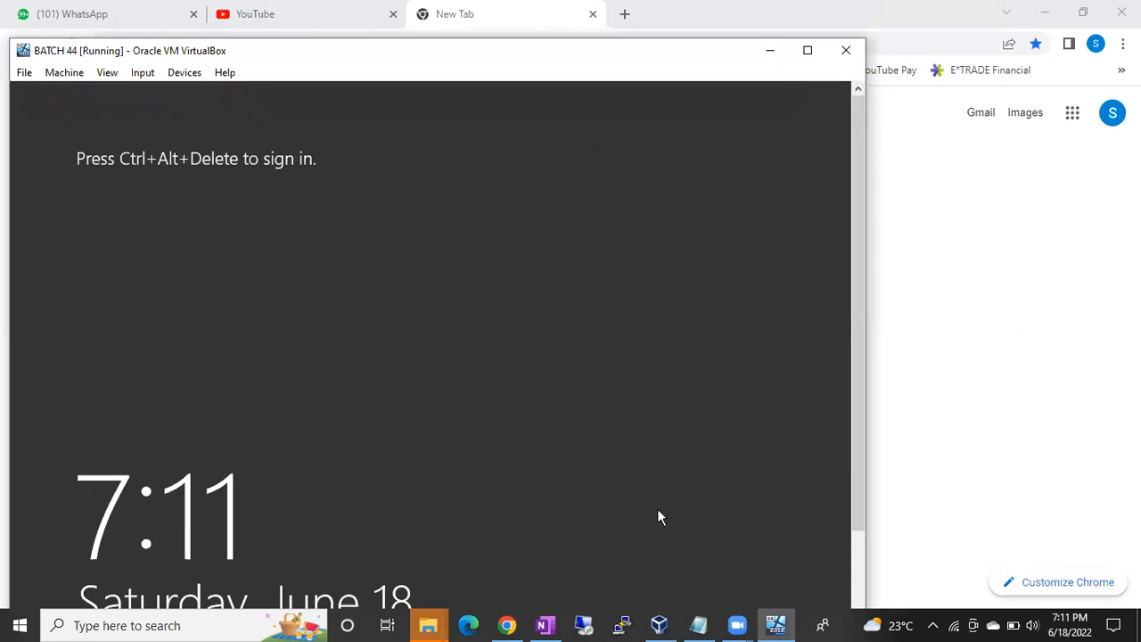
Try again to reach 192.168.1.9 through Remote Desktop Connection, cancel the attempt and close the connection window.
click(584, 625)
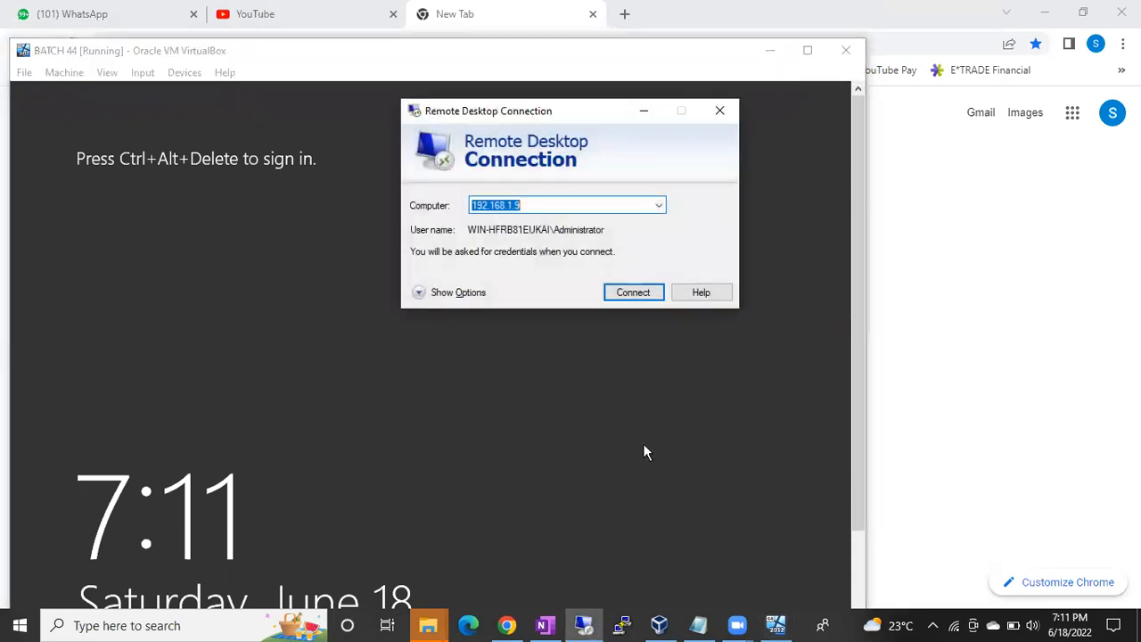
click(633, 292)
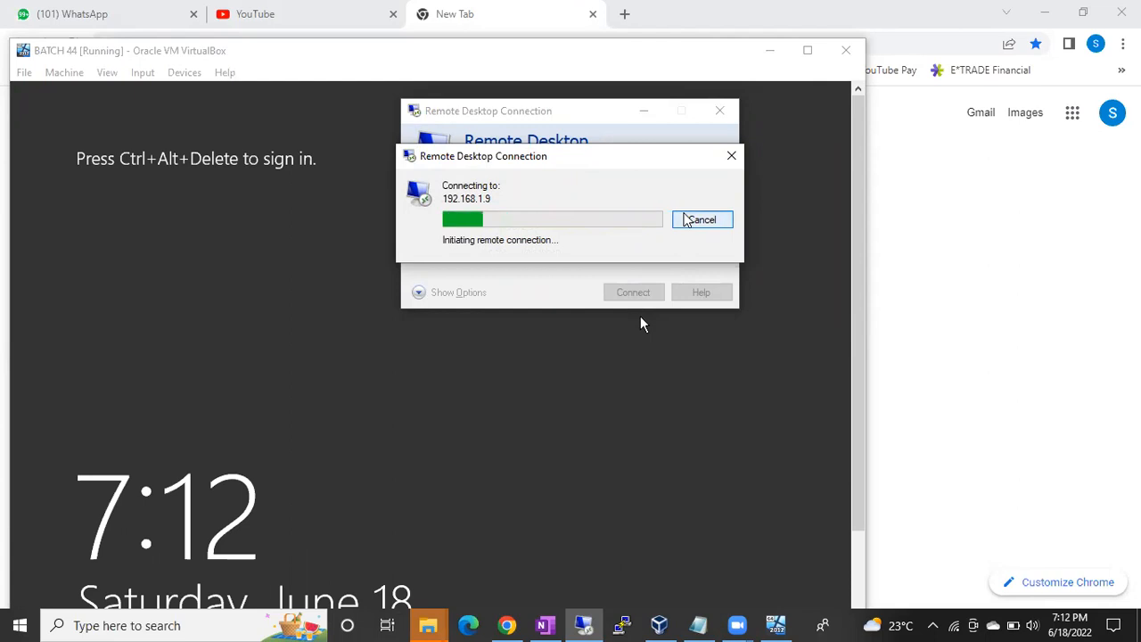
click(700, 220)
click(720, 110)
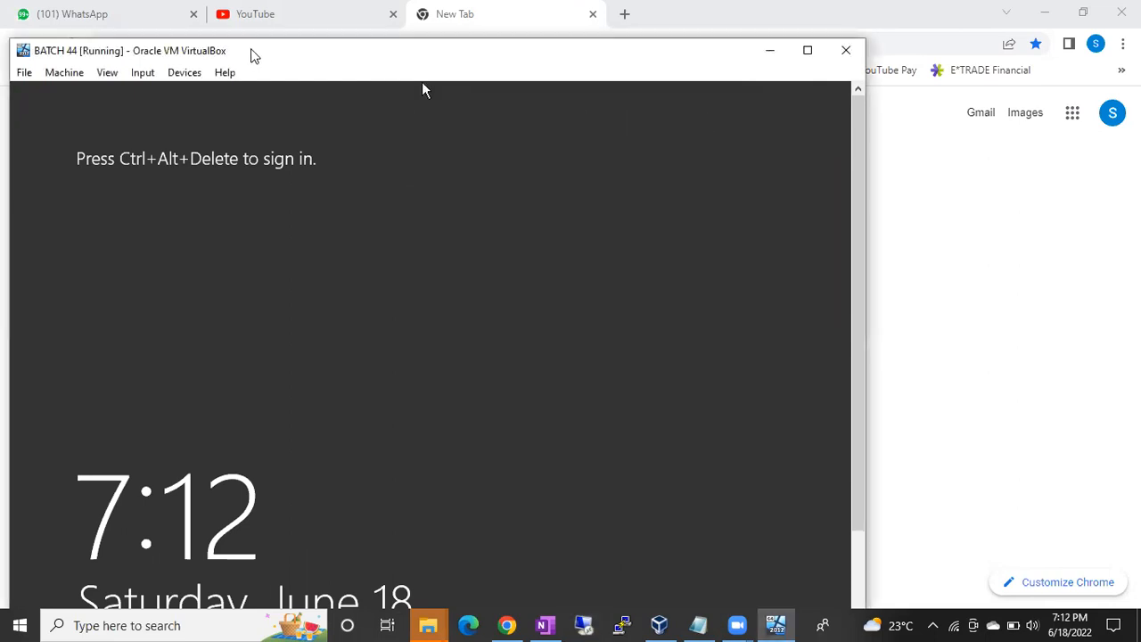
Sign in to the virtual machine as Administrator with the account password and cancel the Shutdown Event Tracker.
drag(249, 49, 242, 23)
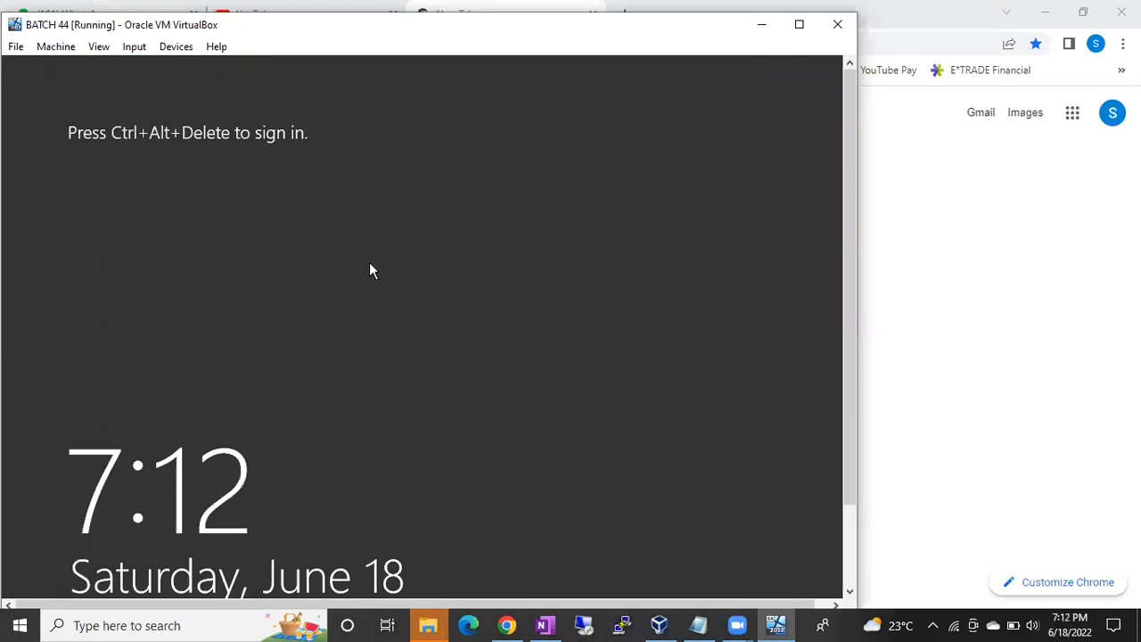
key(ctrl+Delete)
text(•••••••••••)
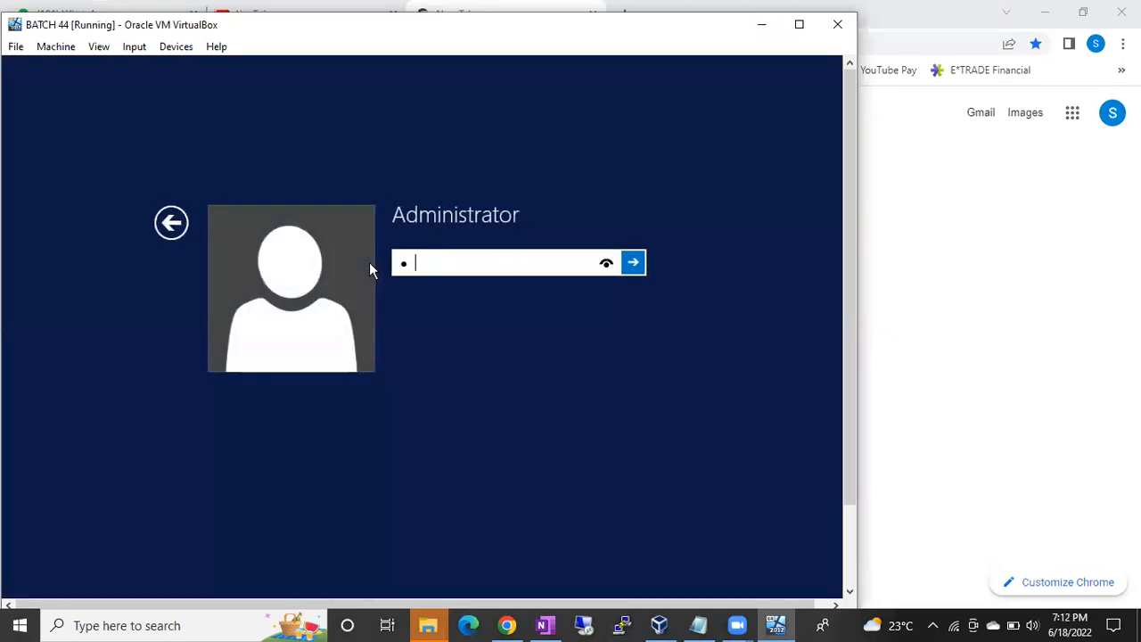
text(••)
key(Return)
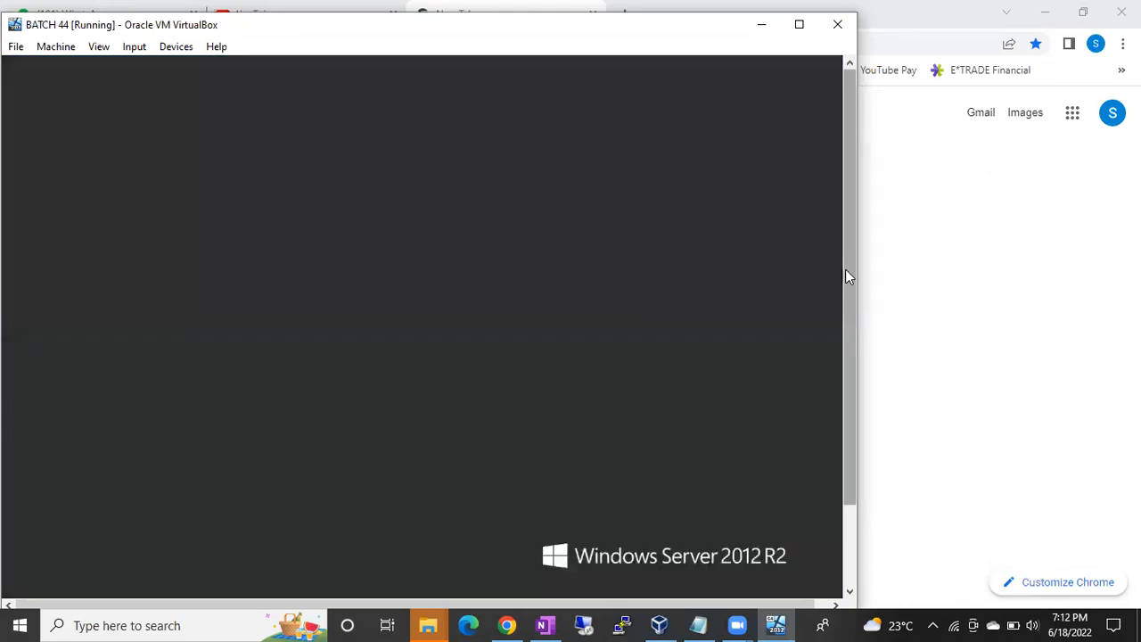
drag(846, 270, 849, 367)
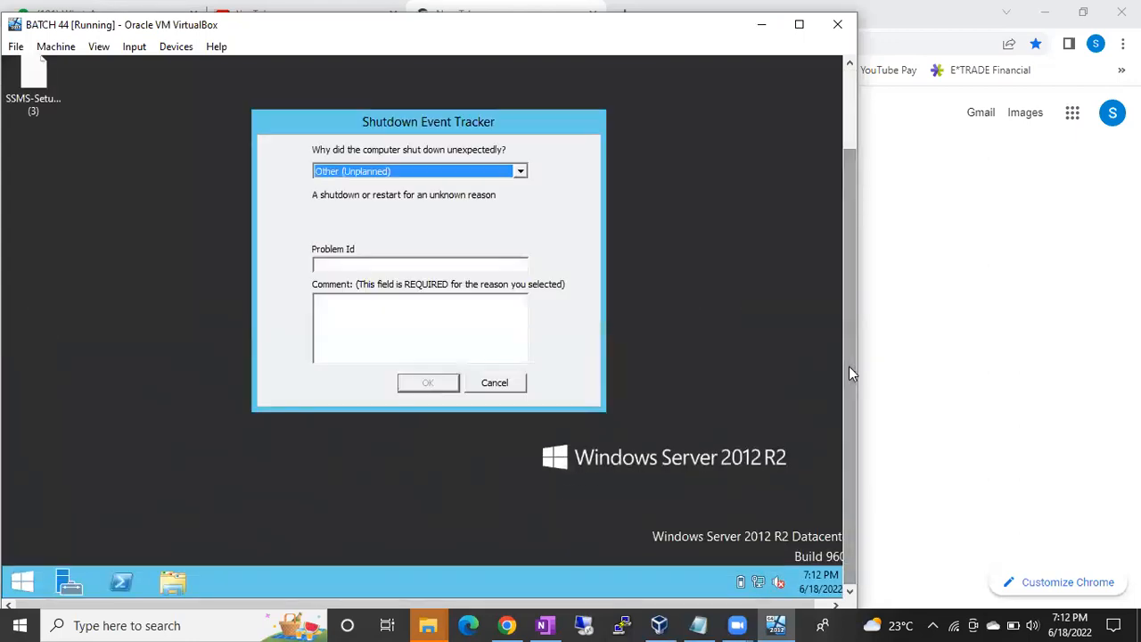
click(495, 383)
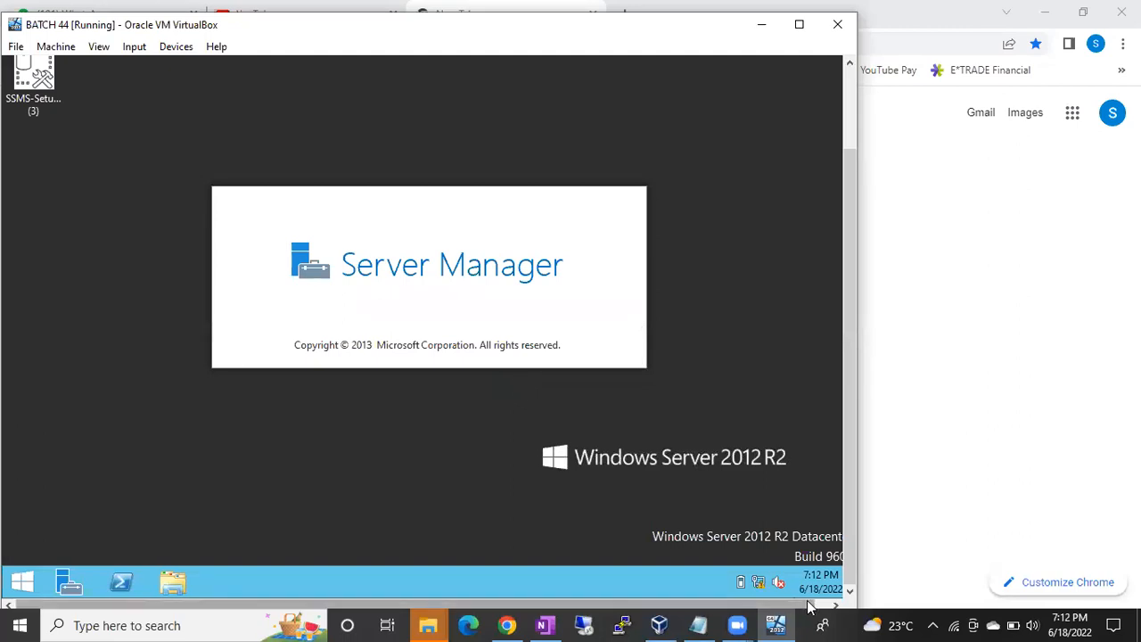
Run the Windows network troubleshooter in the virtual machine and close it after the diagnosis.
right_click(762, 584)
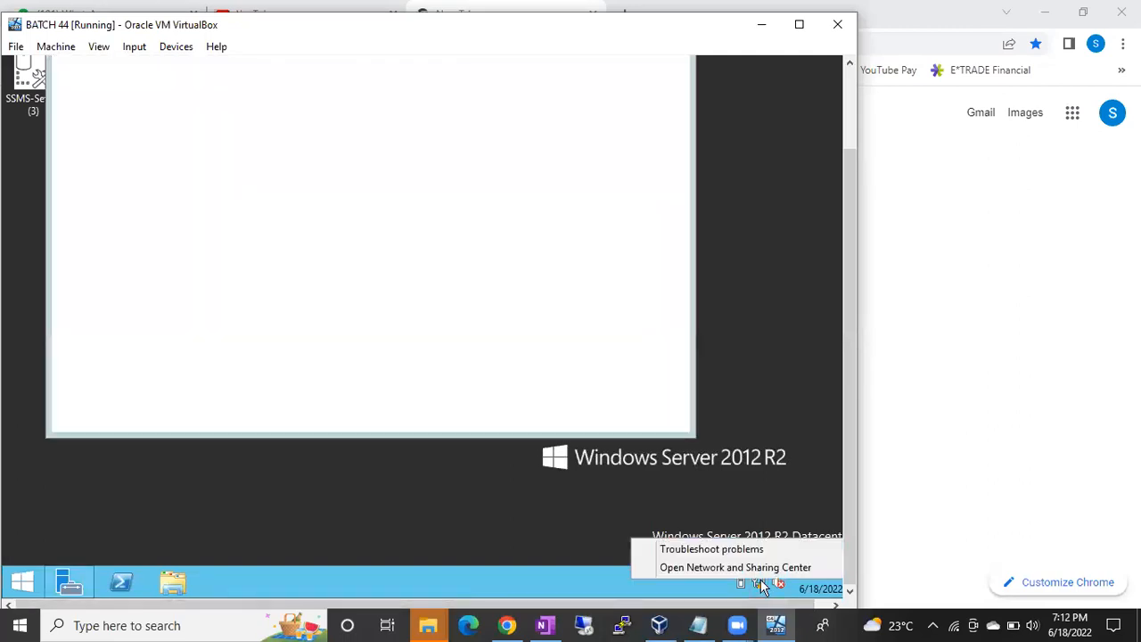
click(709, 548)
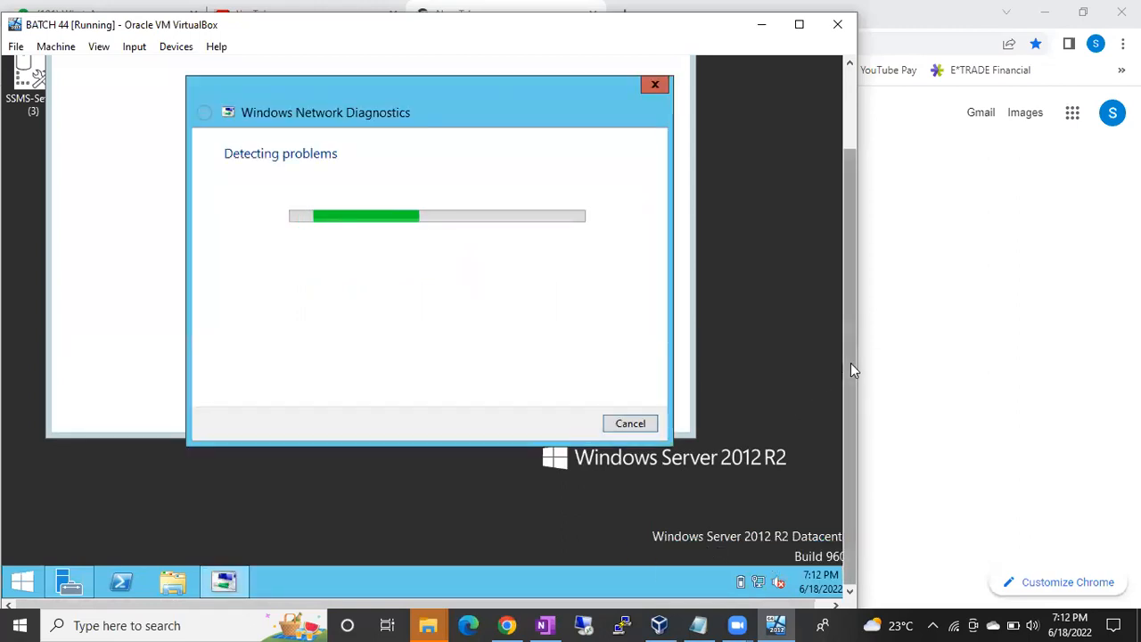
drag(851, 363, 849, 328)
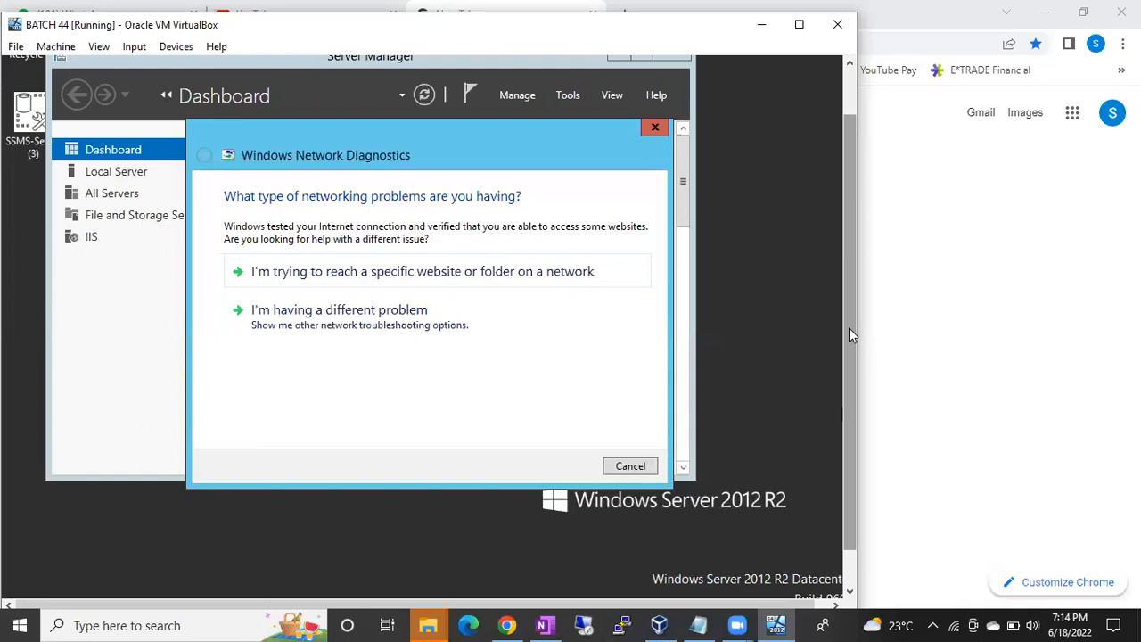
click(631, 466)
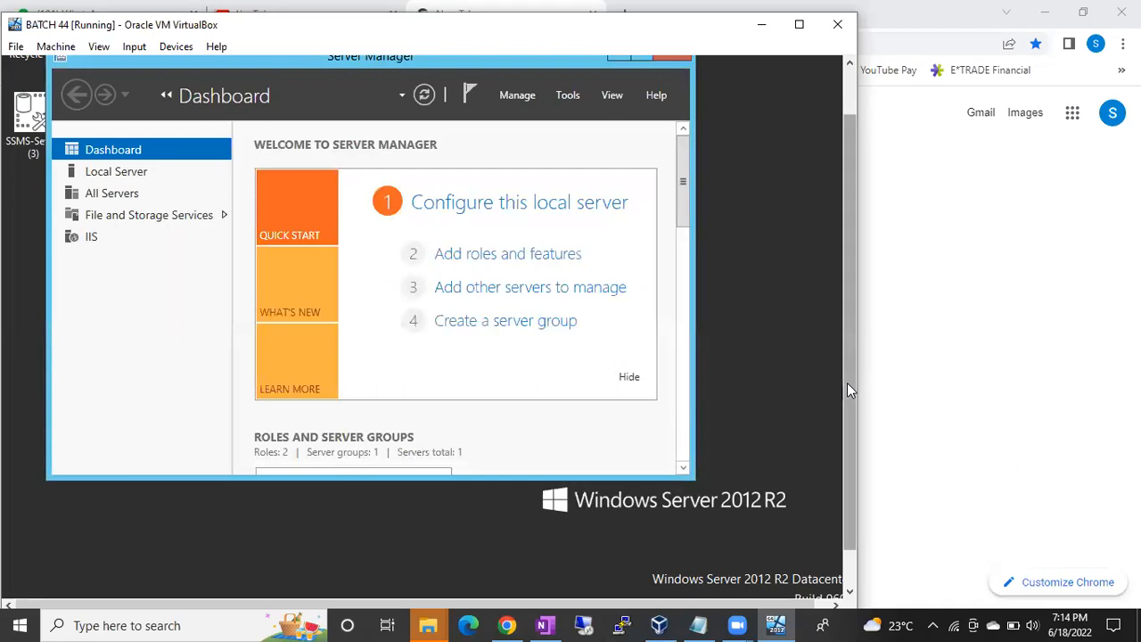
Open a command prompt in the virtual machine and run ipconfig to check its IP address.
drag(847, 382, 837, 457)
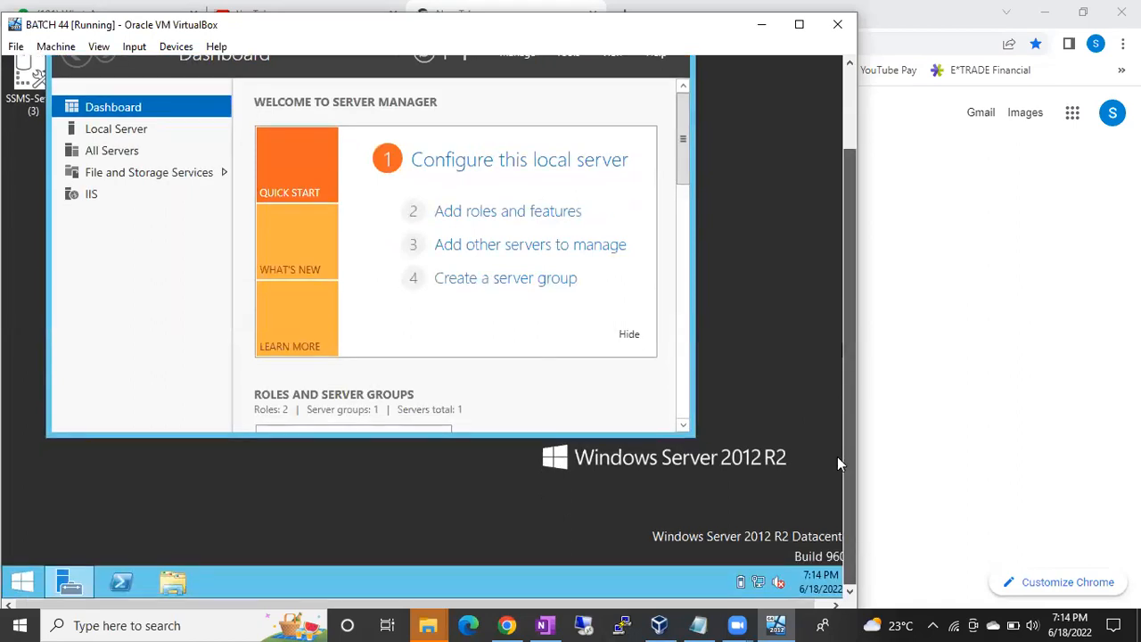
click(541, 490)
key(super+r)
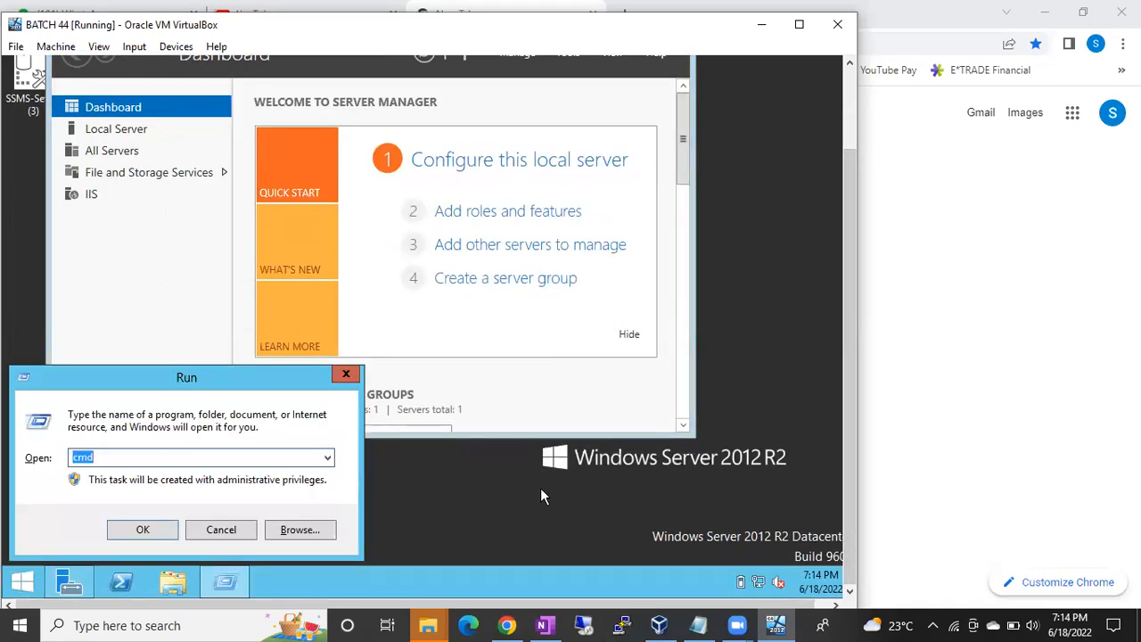
key(Return)
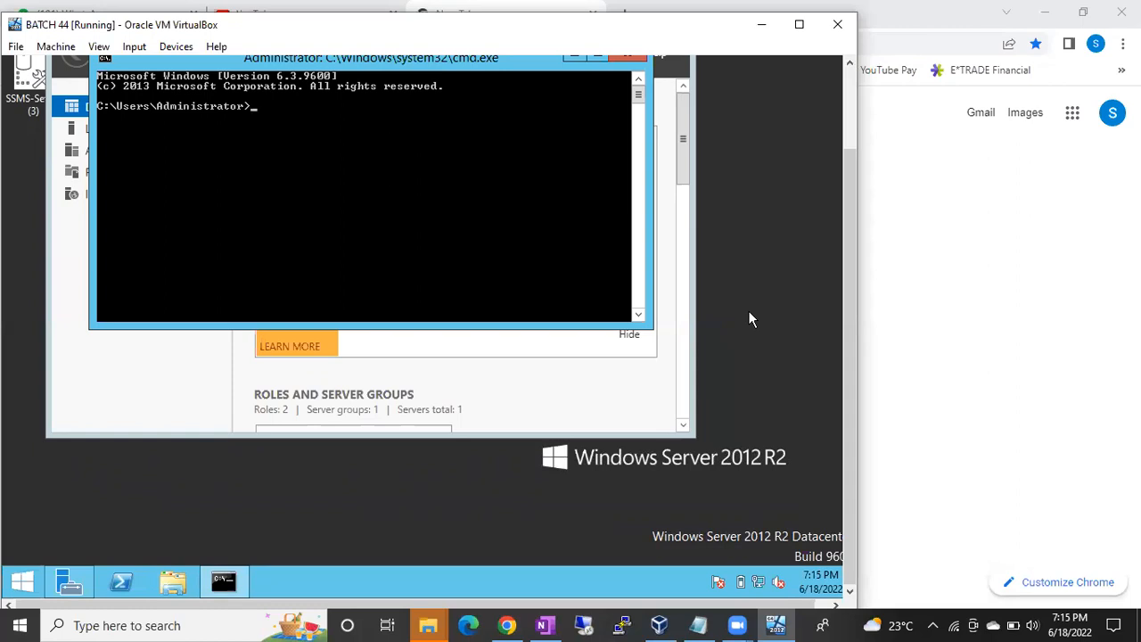
text(nfig)
key(Return)
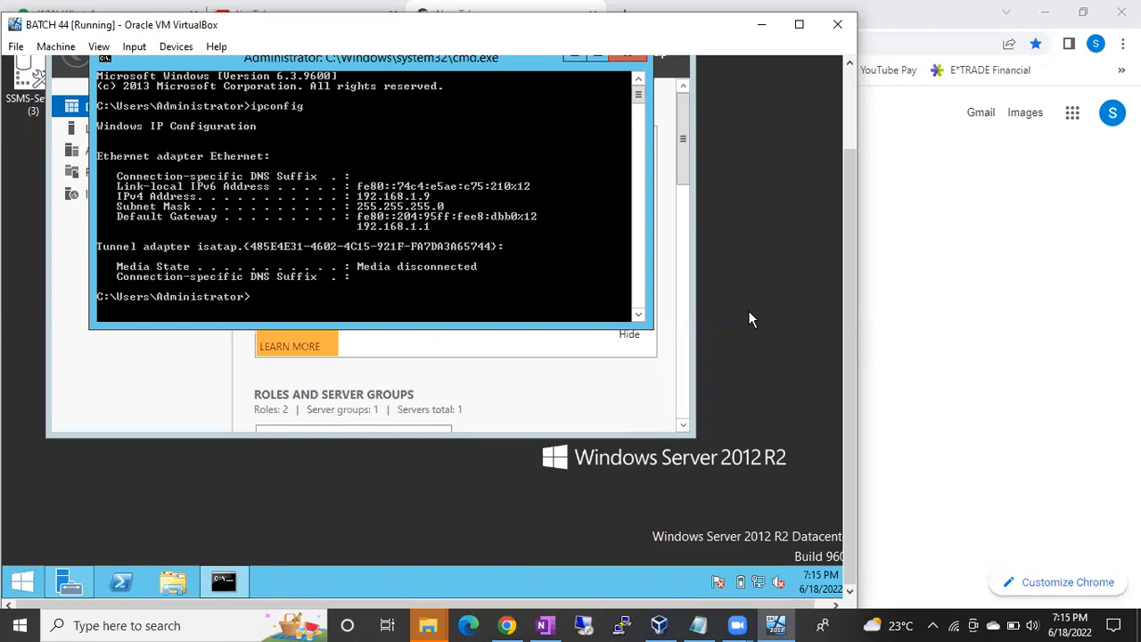
Connect to 192.168.1.9 through Remote Desktop as Administrator with the account password, accepting the unverified certificate.
click(584, 625)
click(623, 293)
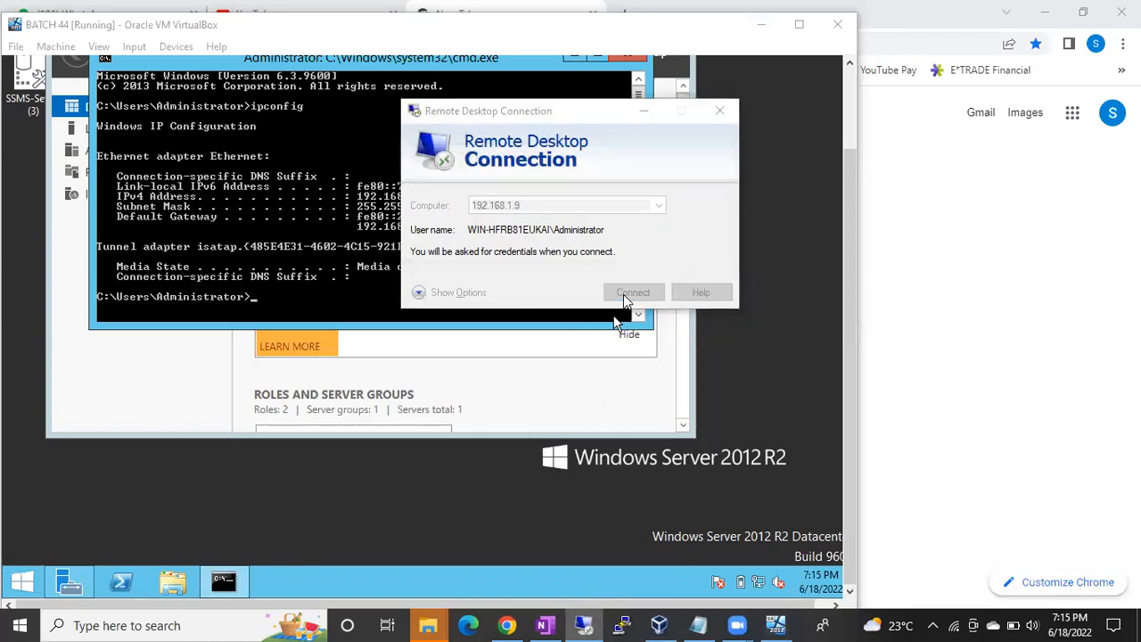
text(•••••••••••••)
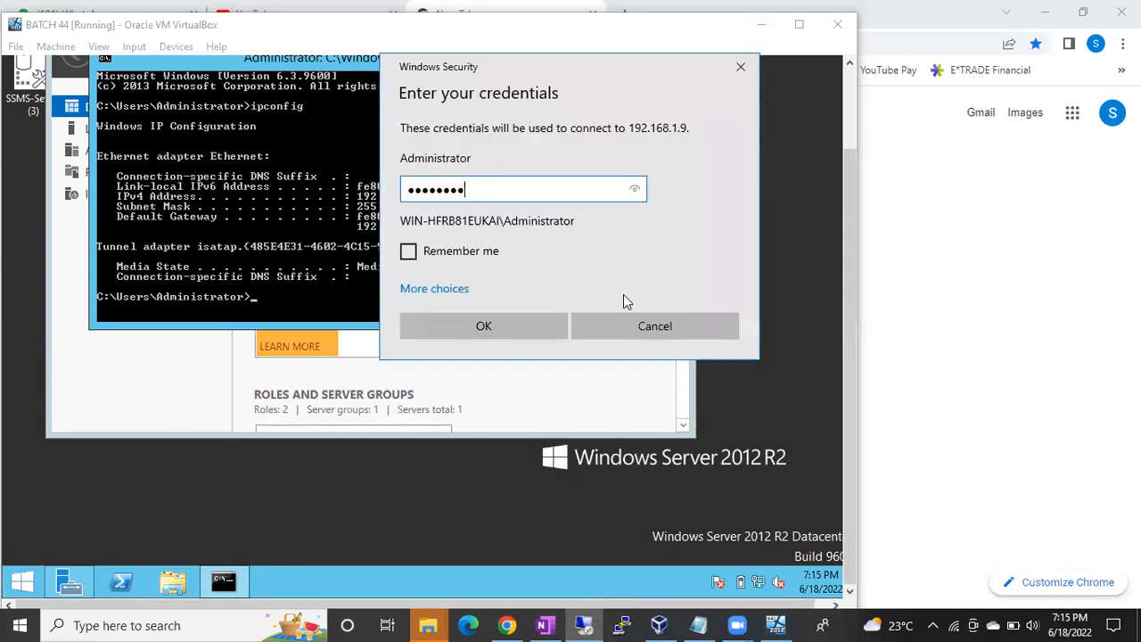
key(Return)
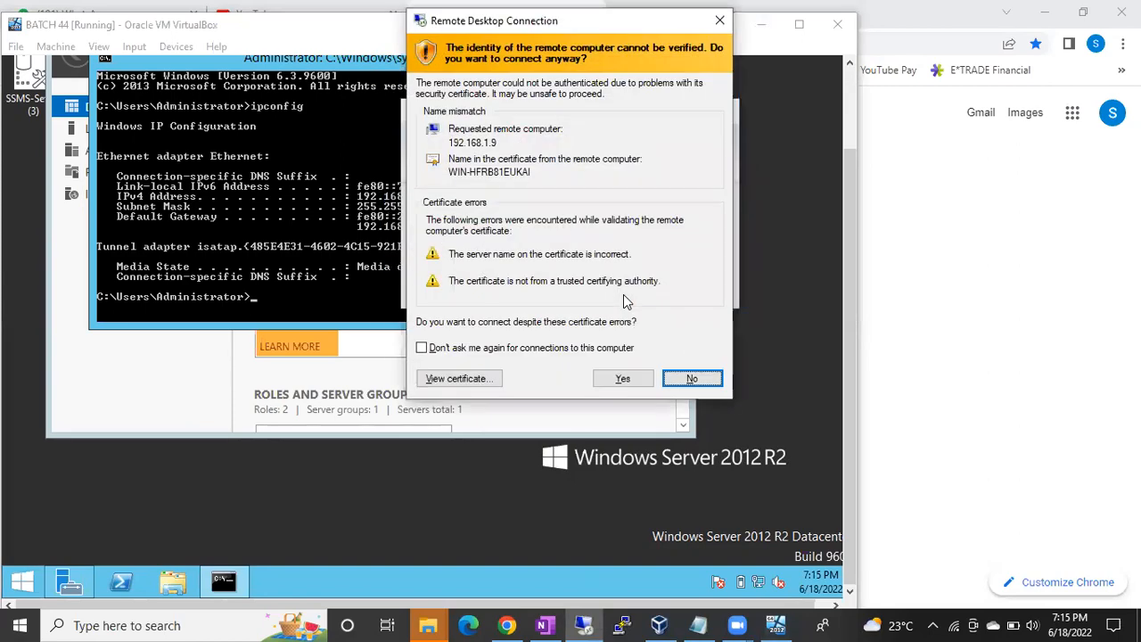
click(615, 381)
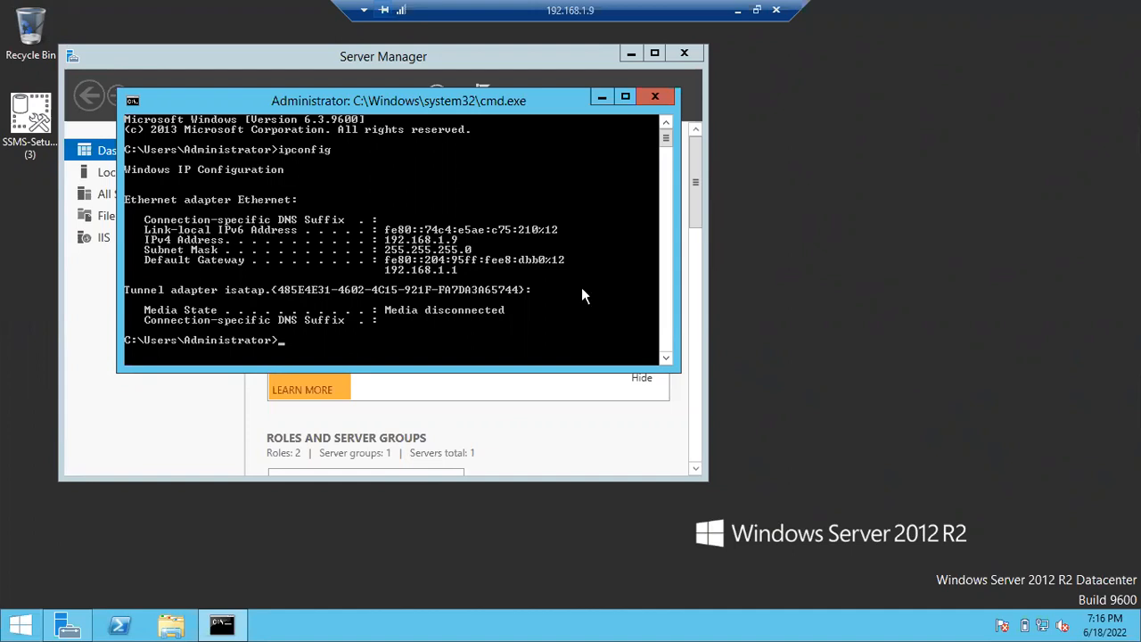
Minimize the command prompt in the remote session, search for ssms and launch Microsoft SQL Server Management Studio 18.
click(597, 95)
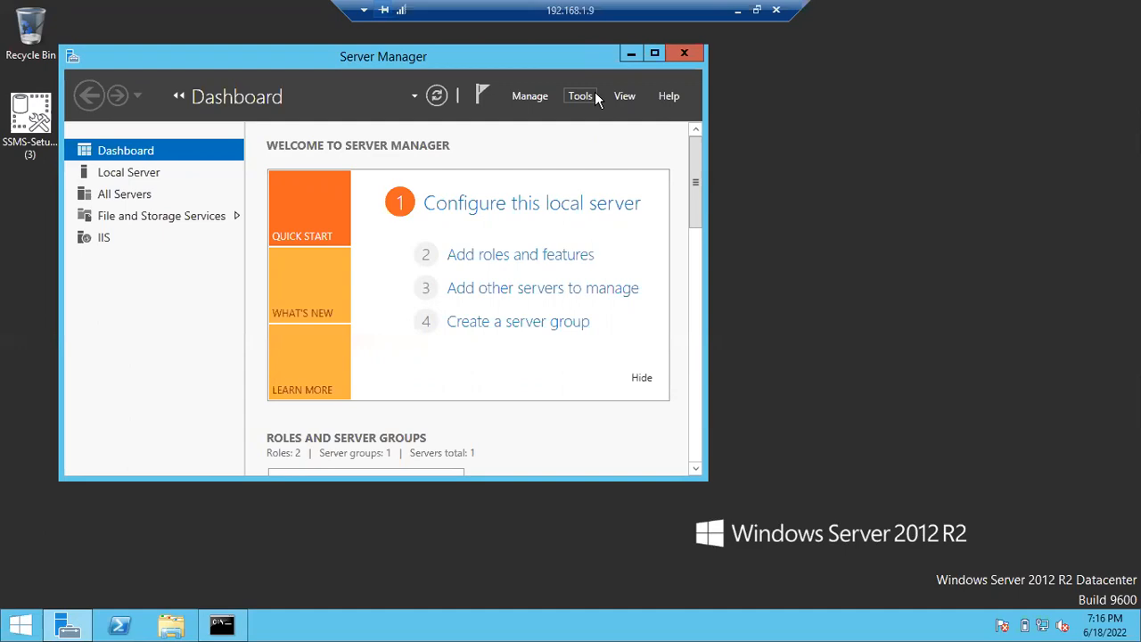
key(super)
text(sms)
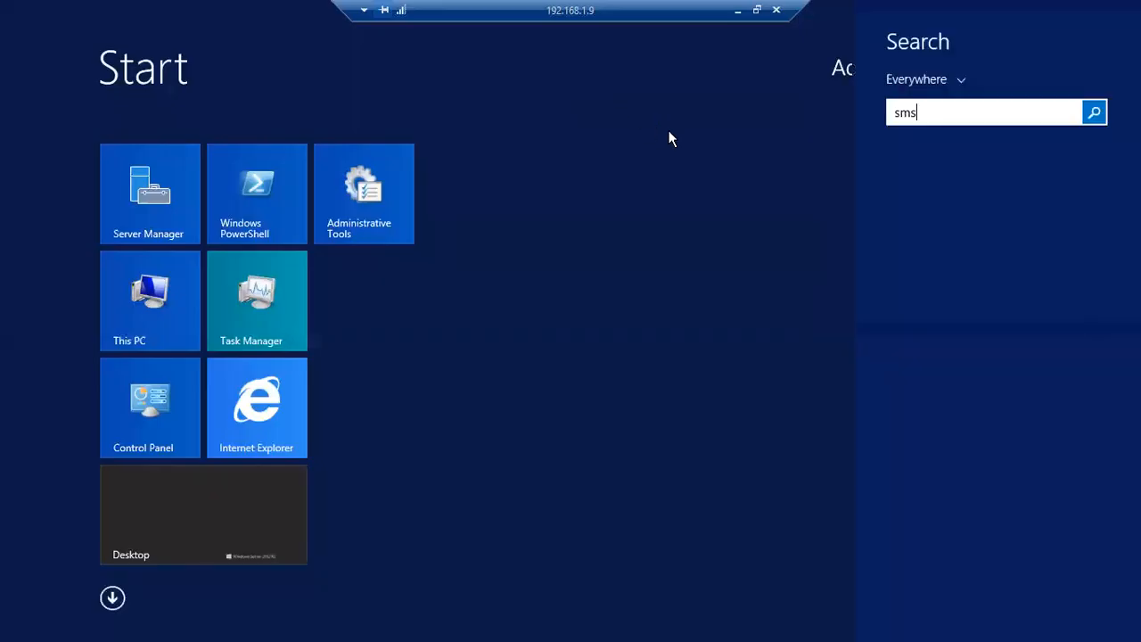
click(900, 116)
text(s)
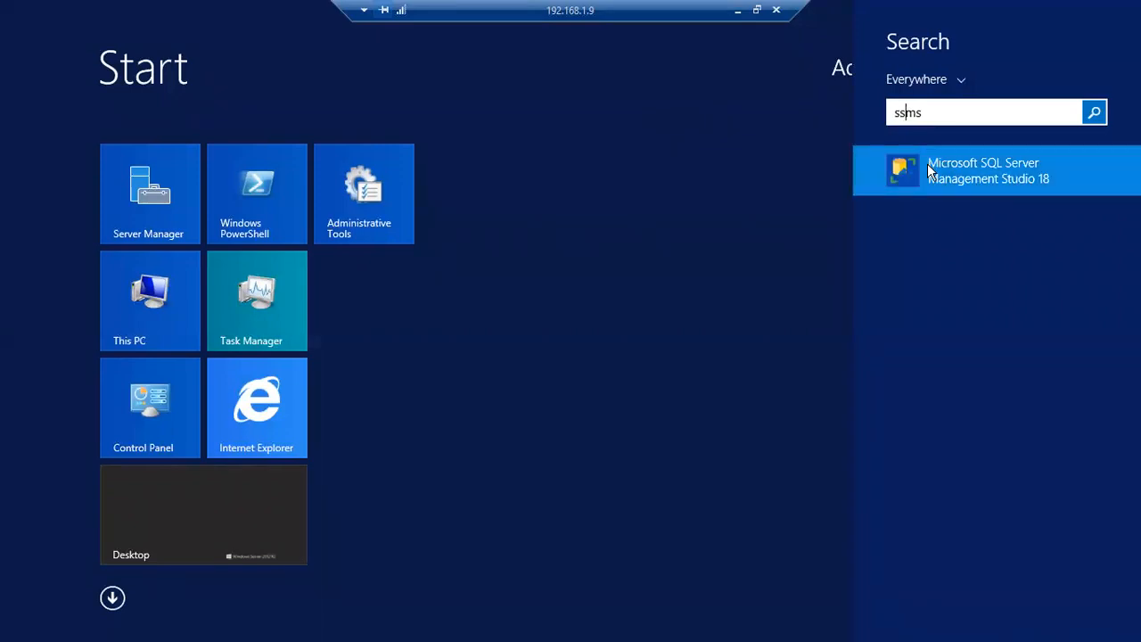
click(930, 172)
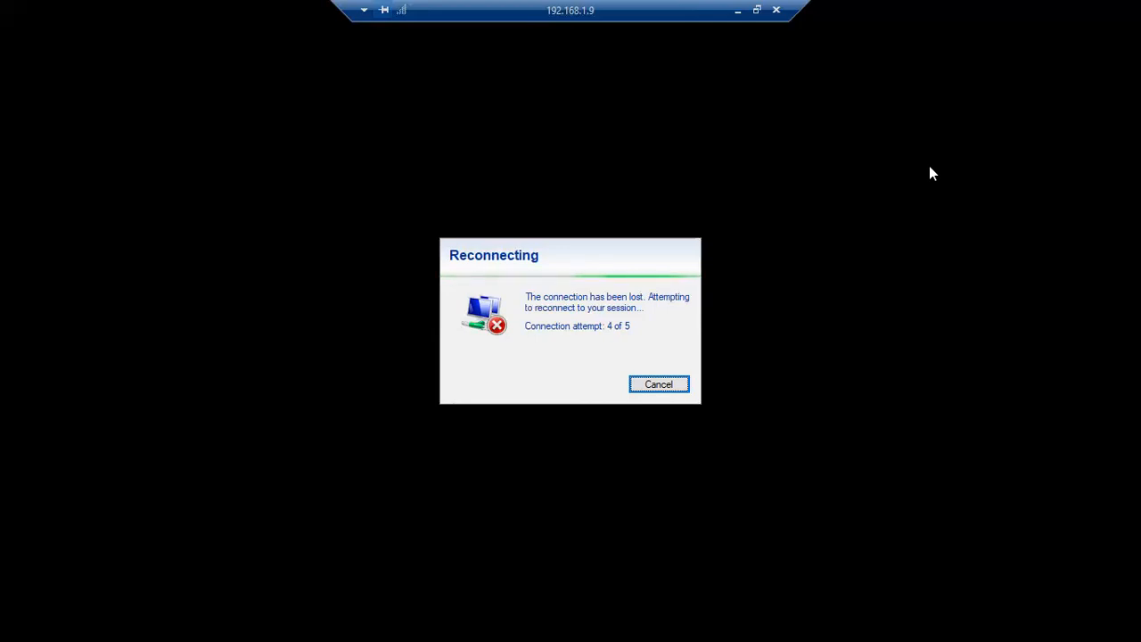
Cancel the Remote Desktop reconnection and sign in to the VirtualBox virtual machine as Administrator with the account password.
click(679, 387)
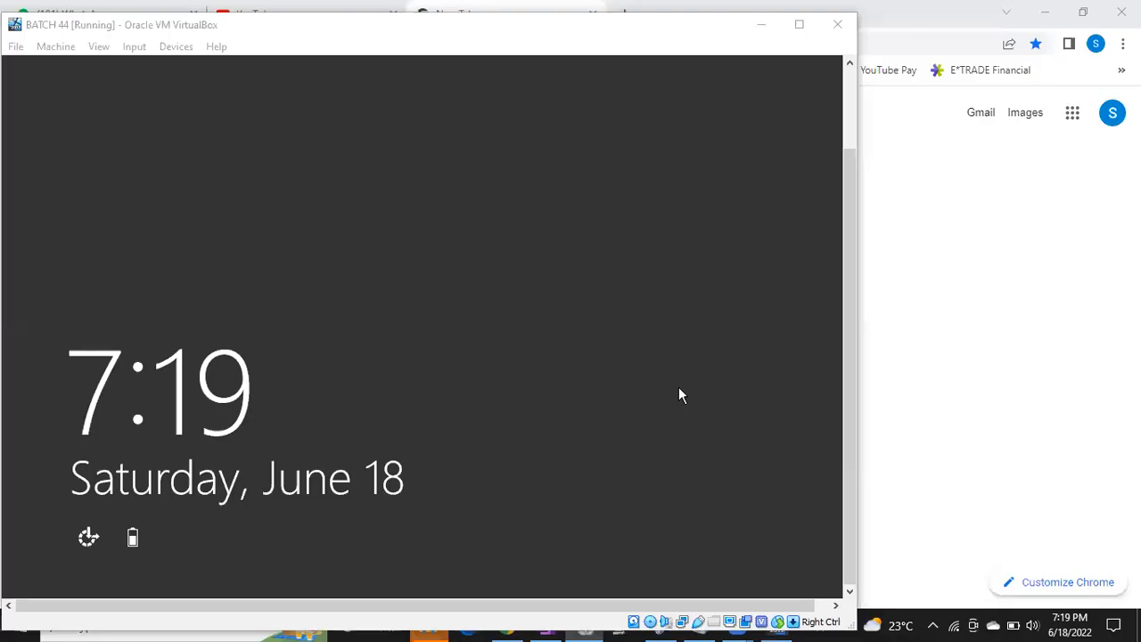
click(665, 479)
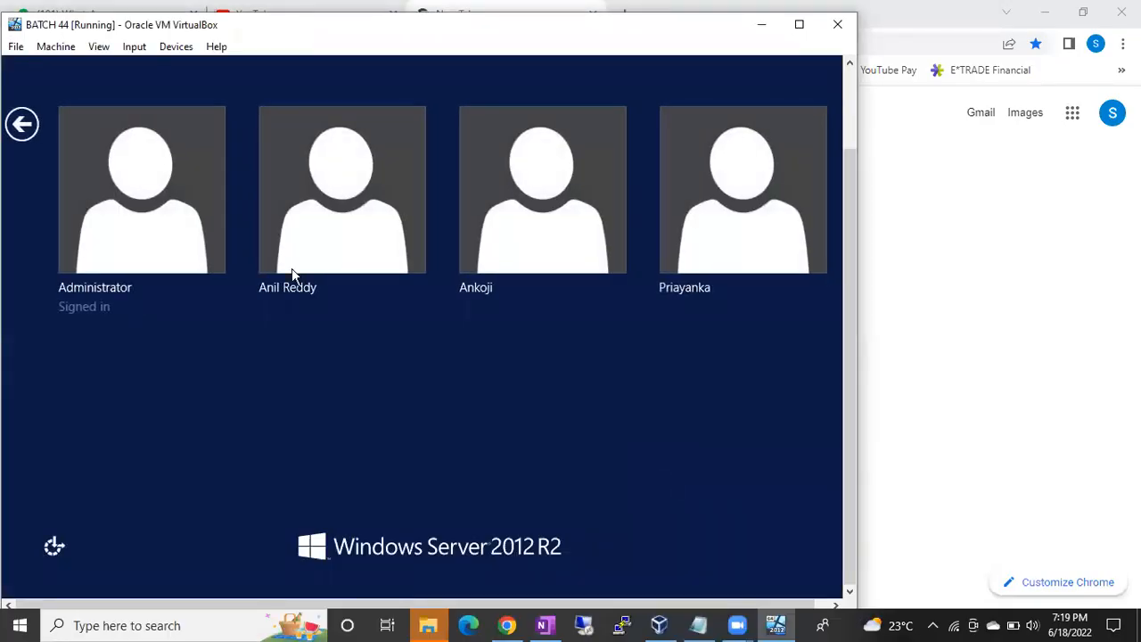
click(149, 179)
text(*************)
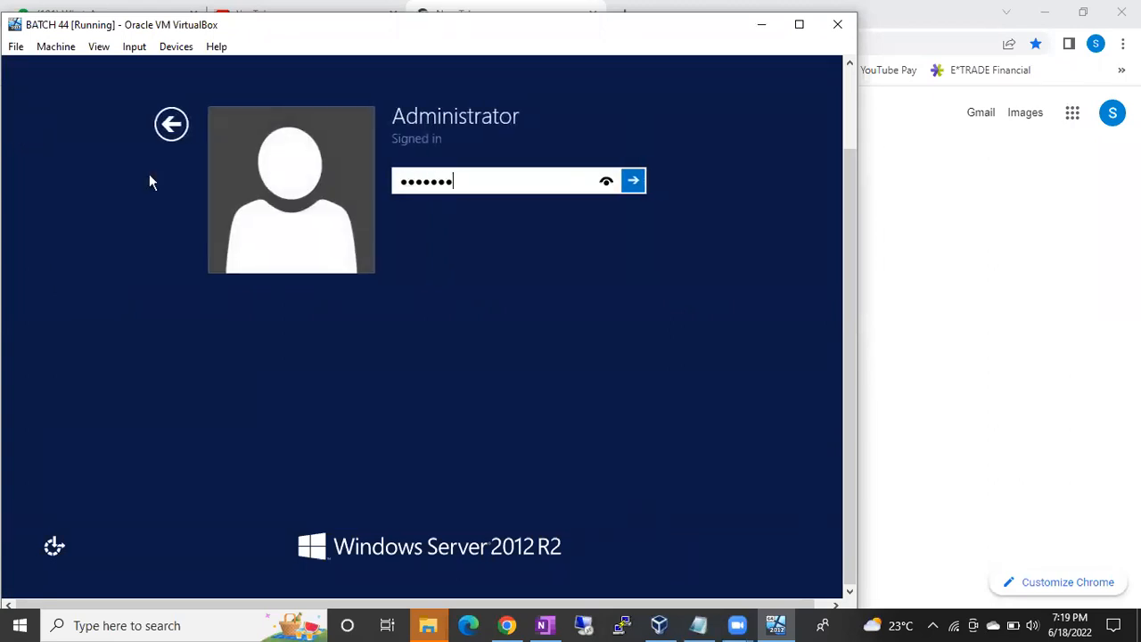
key(Return)
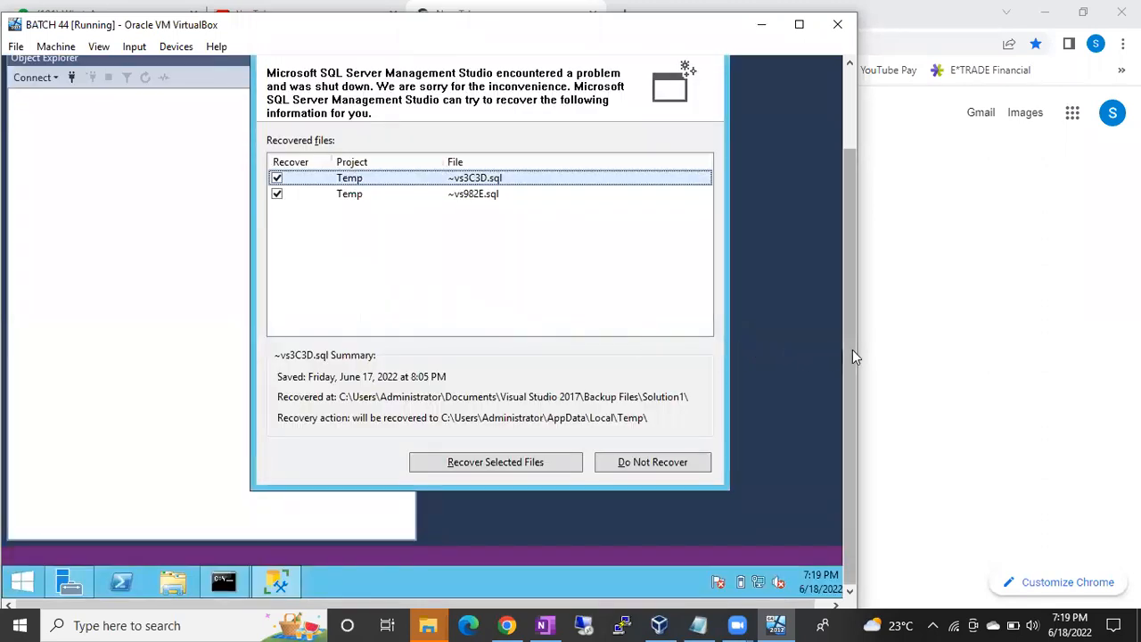
Close the Recovered Files dialog of SQL Server Management Studio without recovering any files.
drag(851, 350, 843, 282)
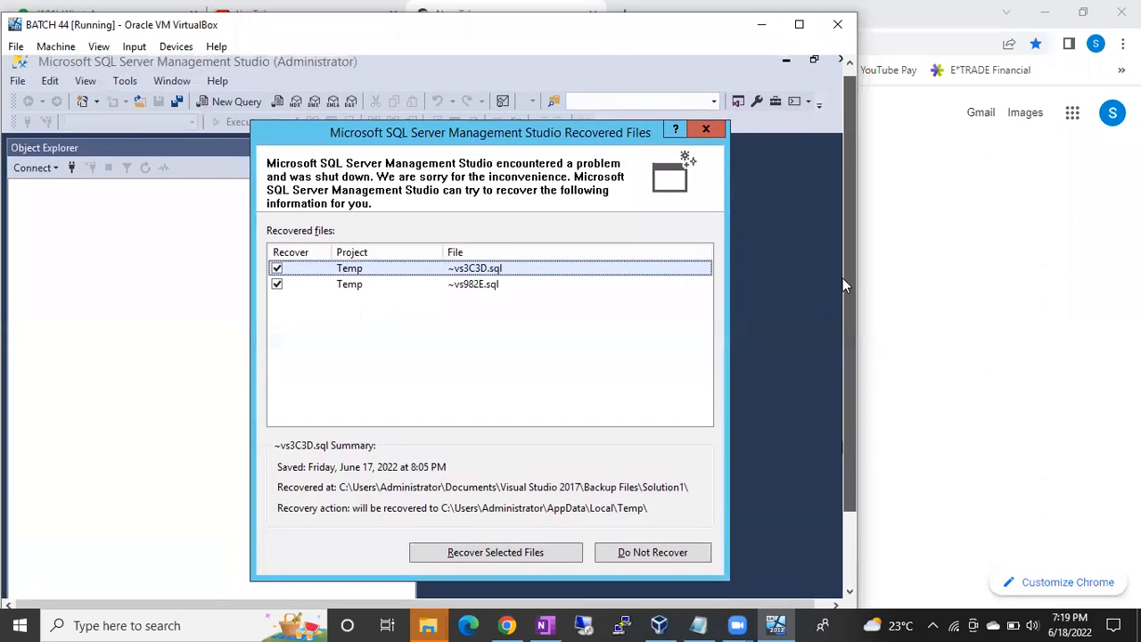
click(700, 134)
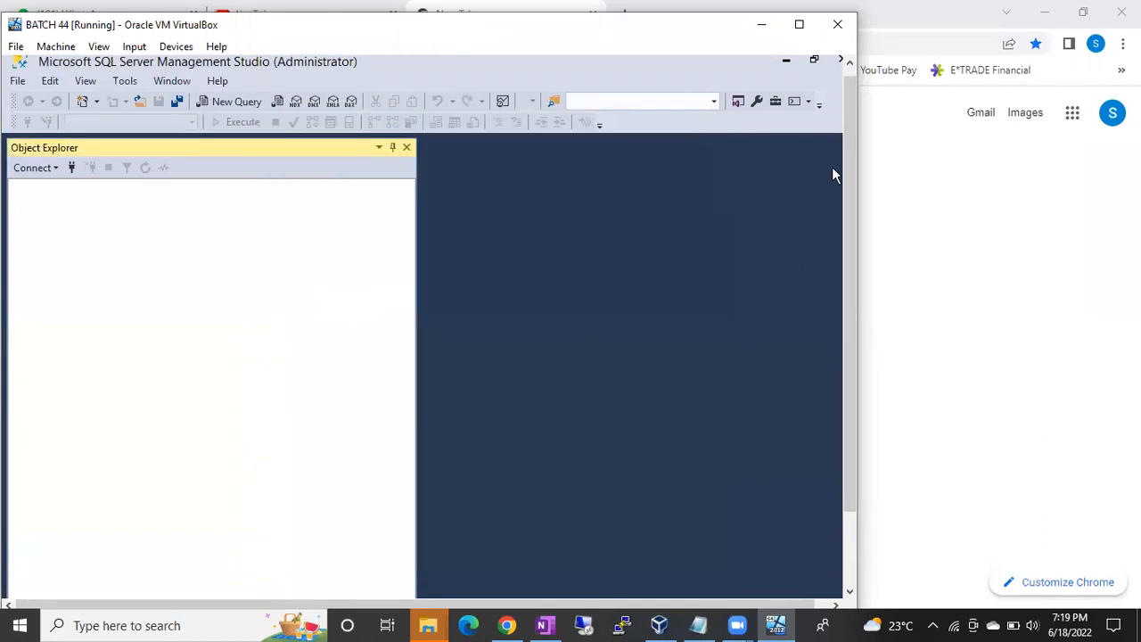
drag(849, 177, 849, 249)
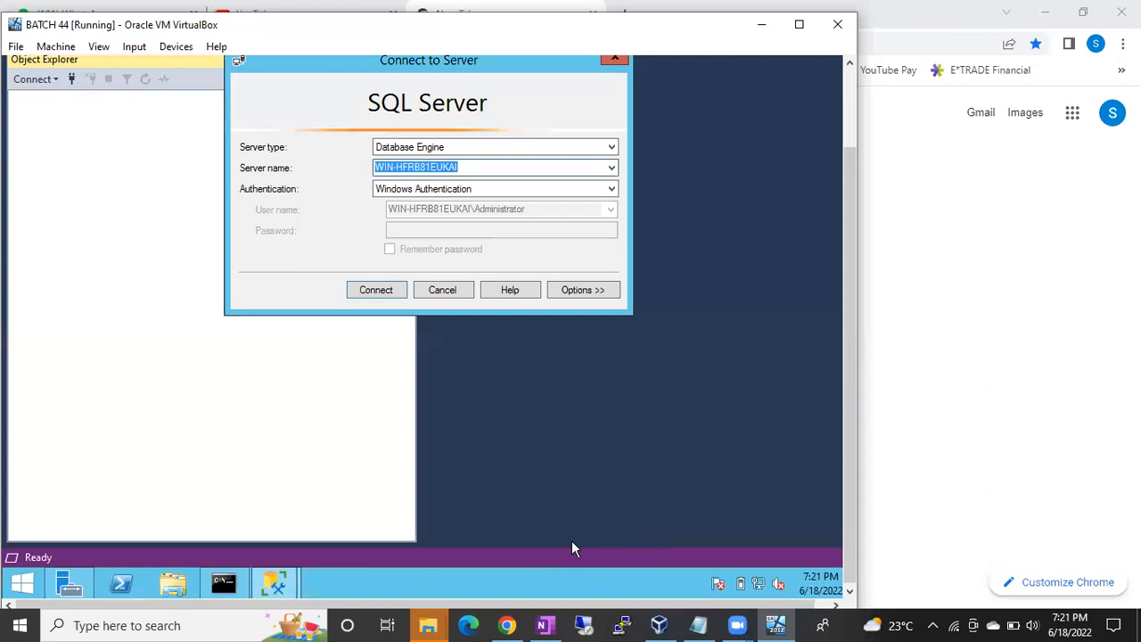
Try twice to reach 192.168.1.9 through Remote Desktop Connection and close the connection window.
click(582, 621)
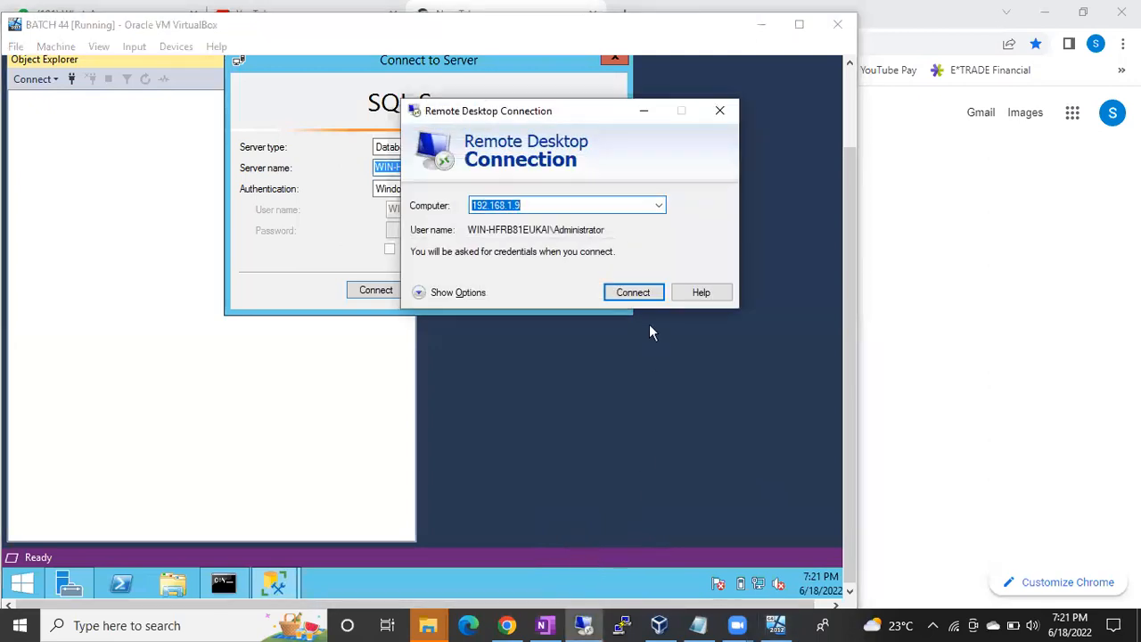
click(646, 299)
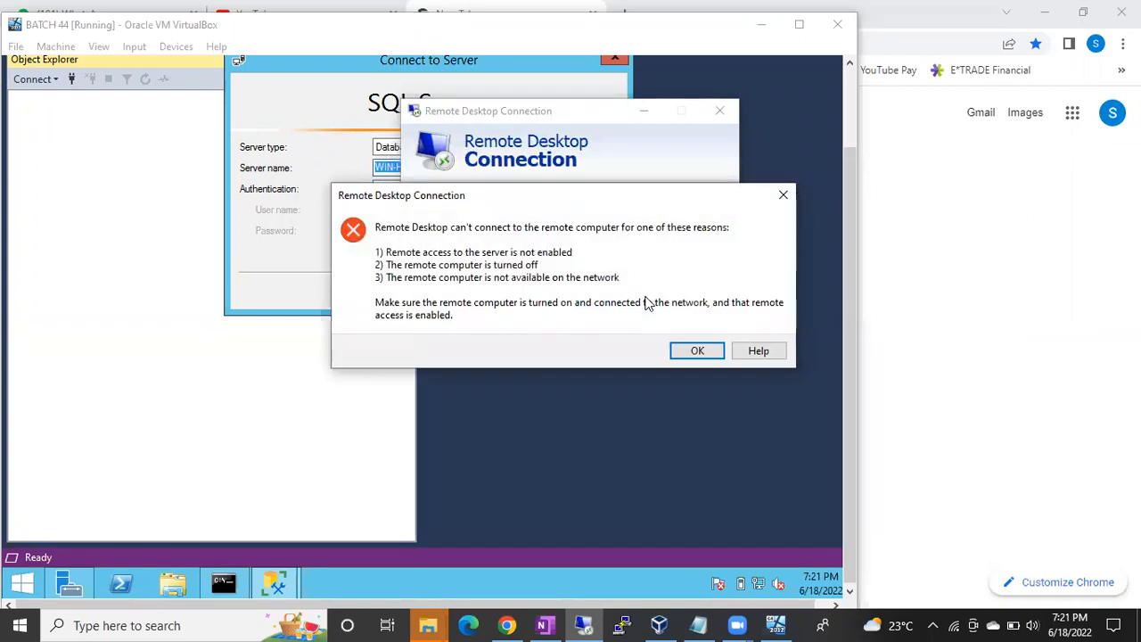
click(692, 350)
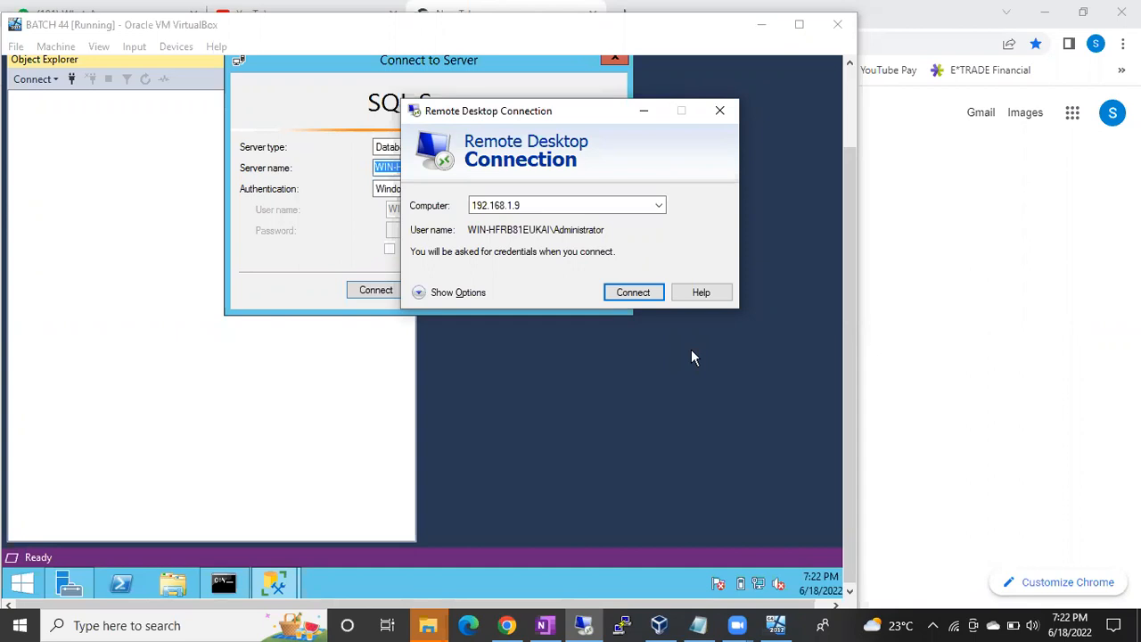
click(646, 296)
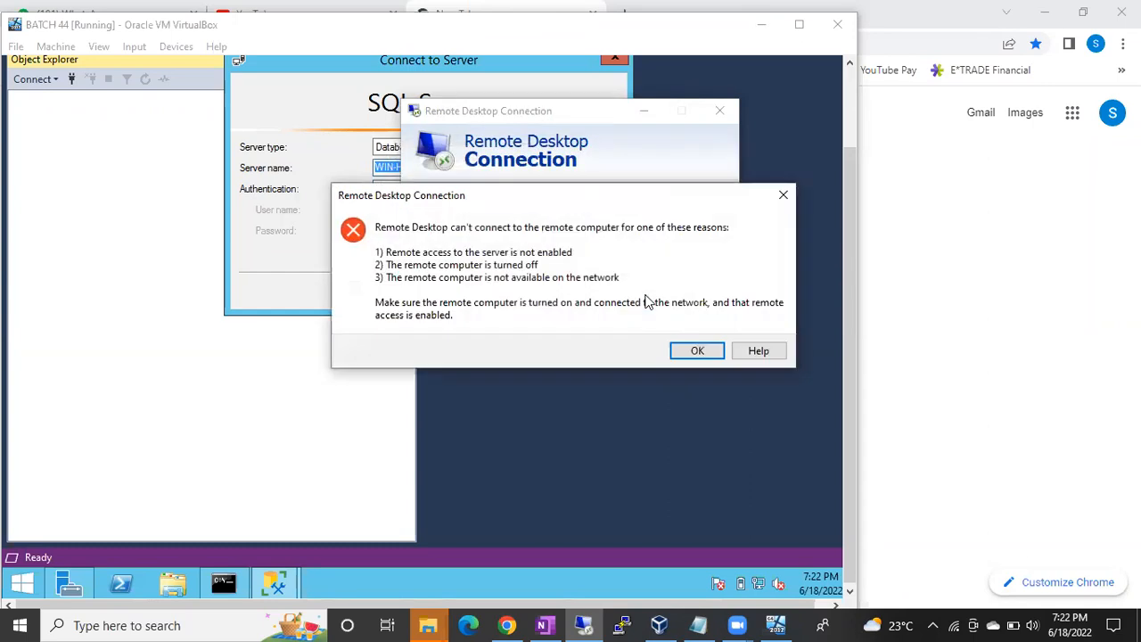
click(691, 347)
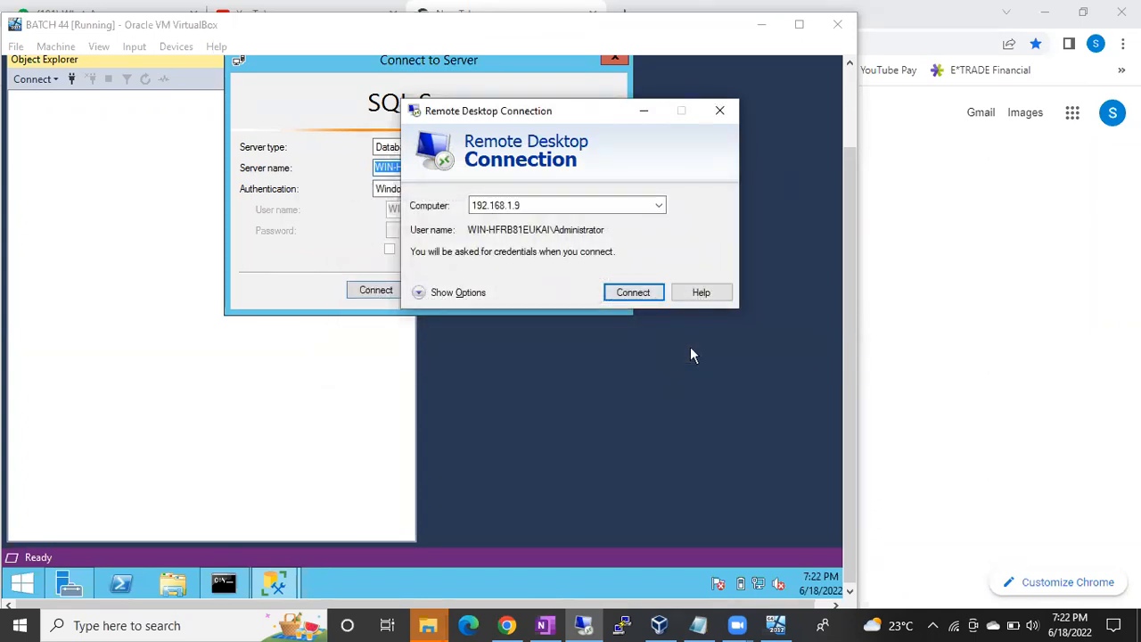
click(721, 111)
Connect to the Database Engine on WIN-HFRB81EUKAI with Windows Authentication and narrow the Object Explorer.
click(390, 298)
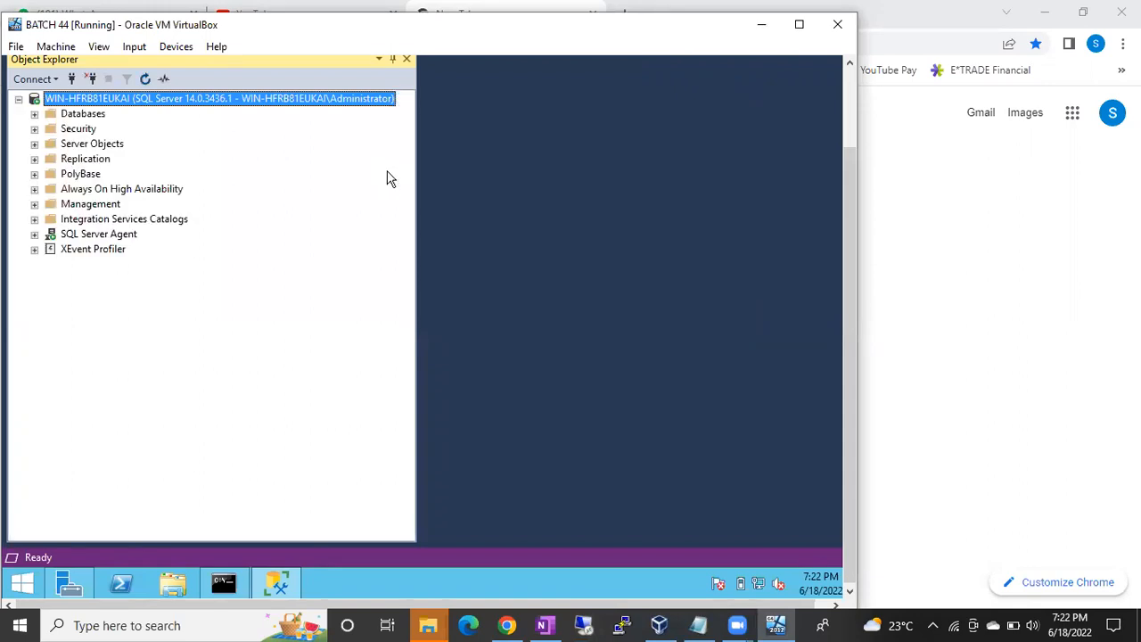
drag(416, 169, 325, 156)
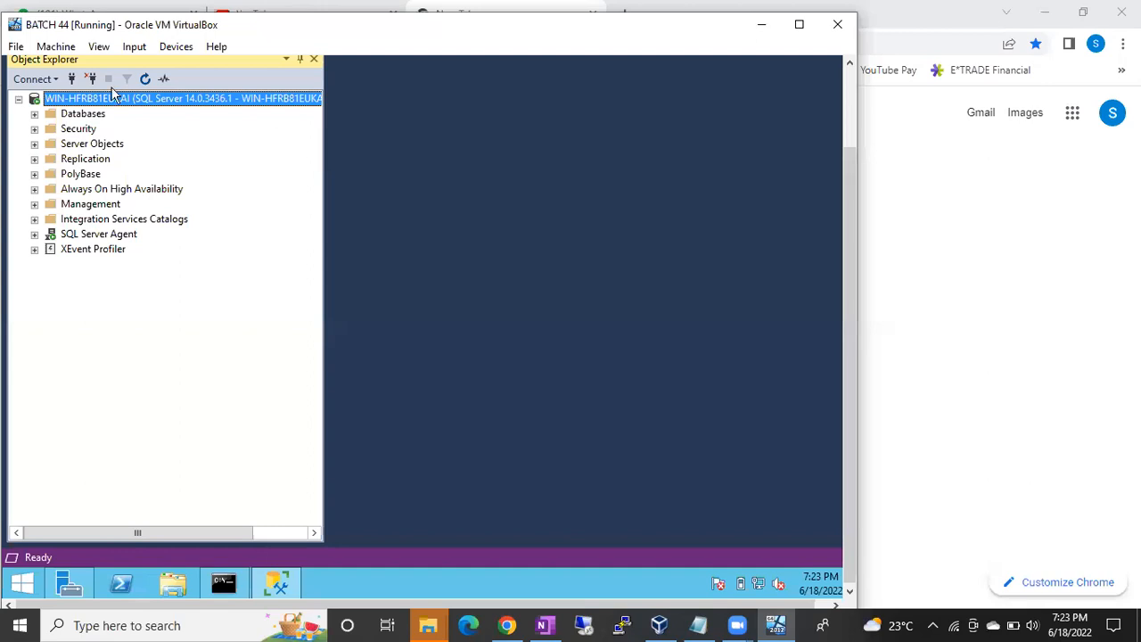
Examine the server's databases and the server roles under Security in Object Explorer, including processadmin, and collapse both lists.
click(40, 114)
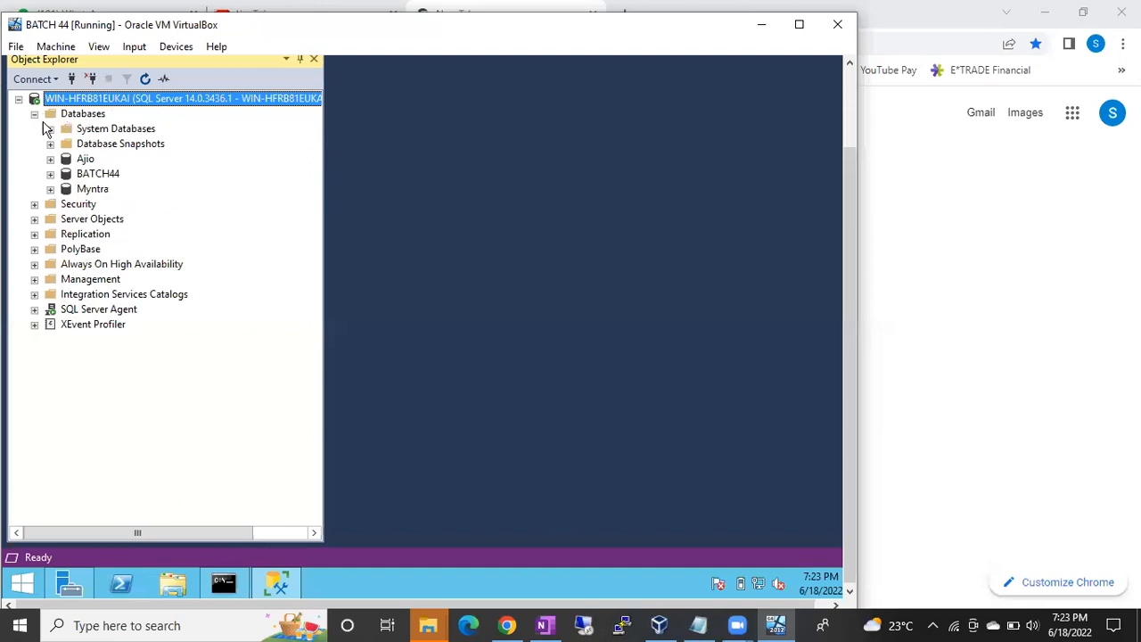
click(35, 114)
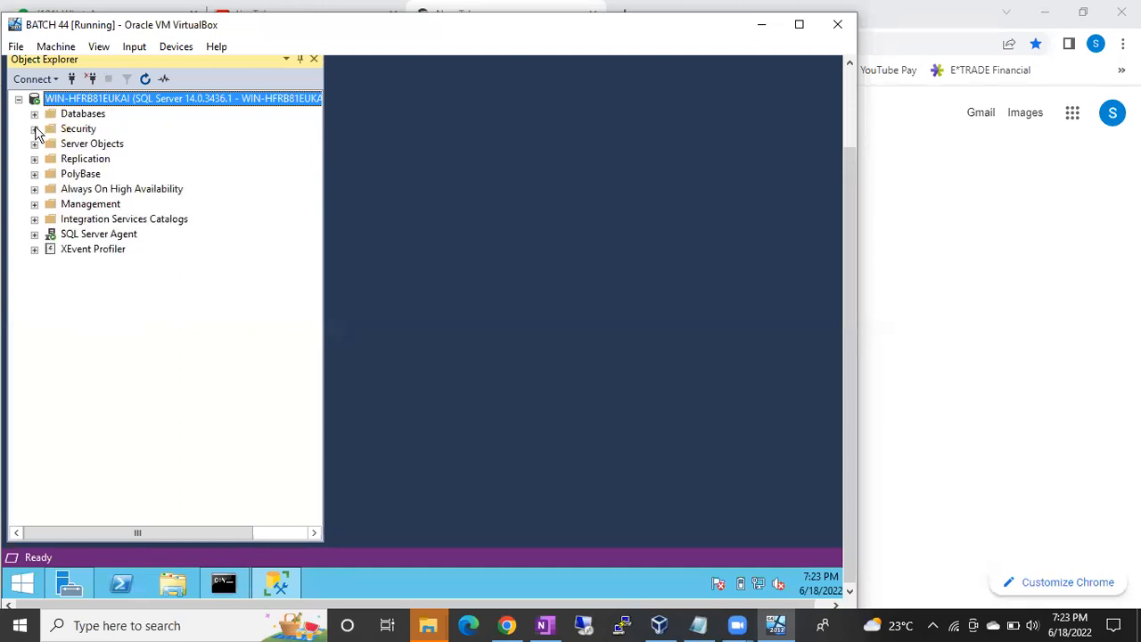
click(35, 129)
click(50, 158)
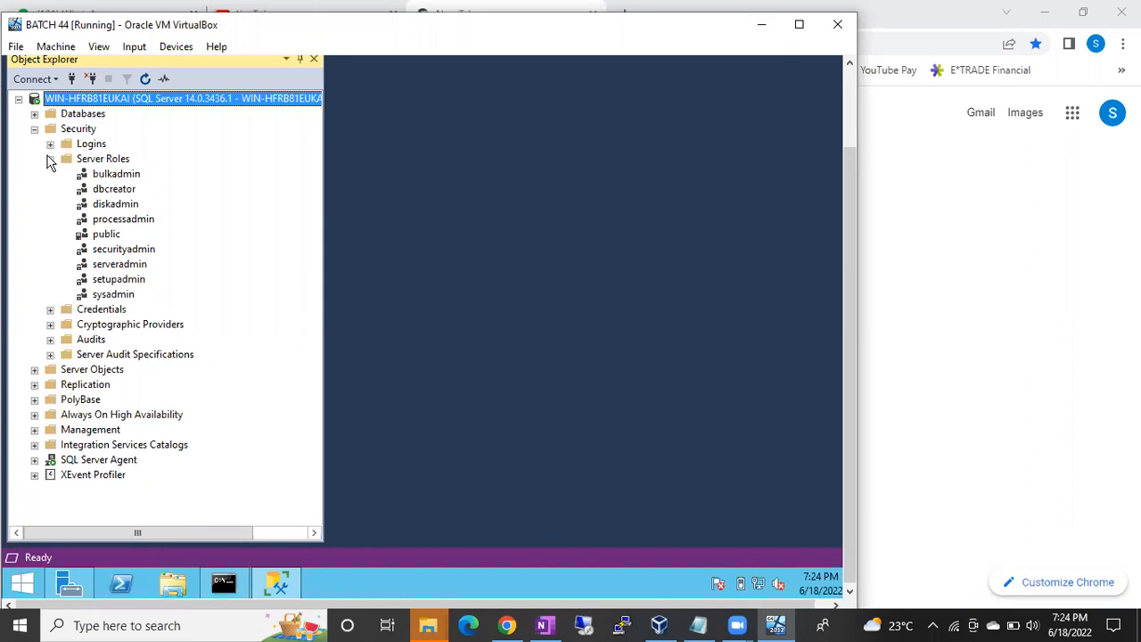
click(271, 14)
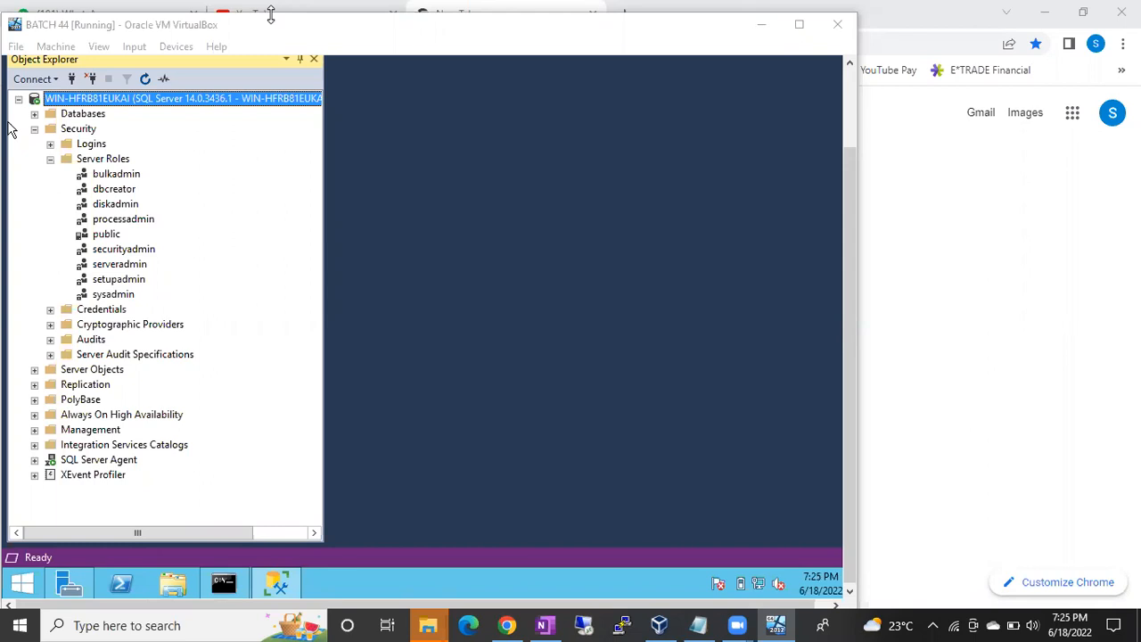
click(50, 159)
click(50, 159)
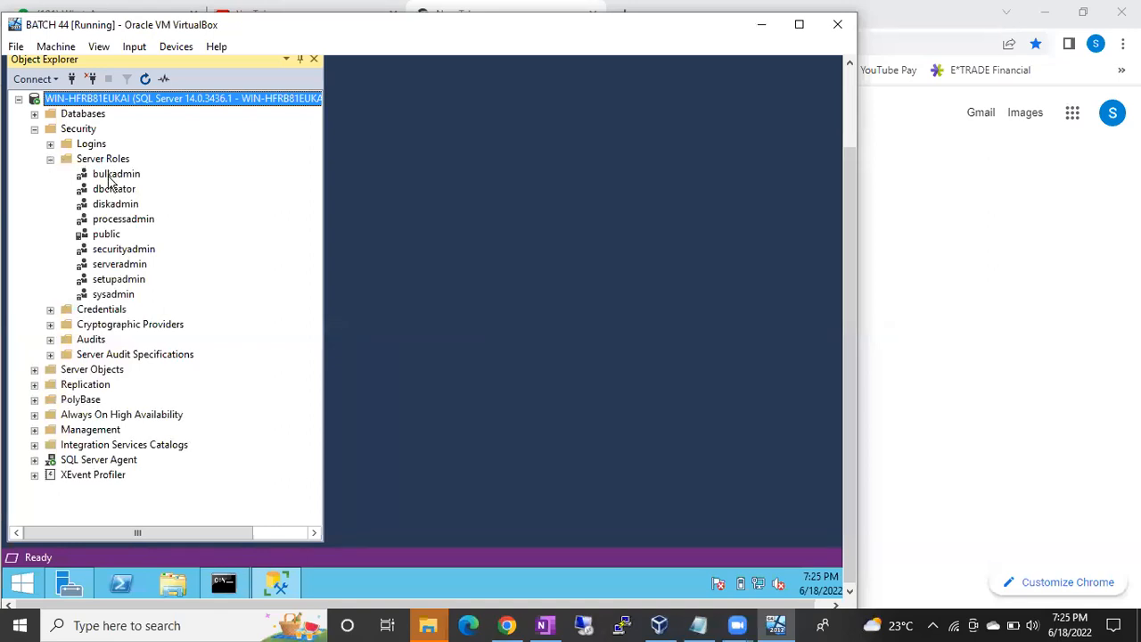
click(103, 223)
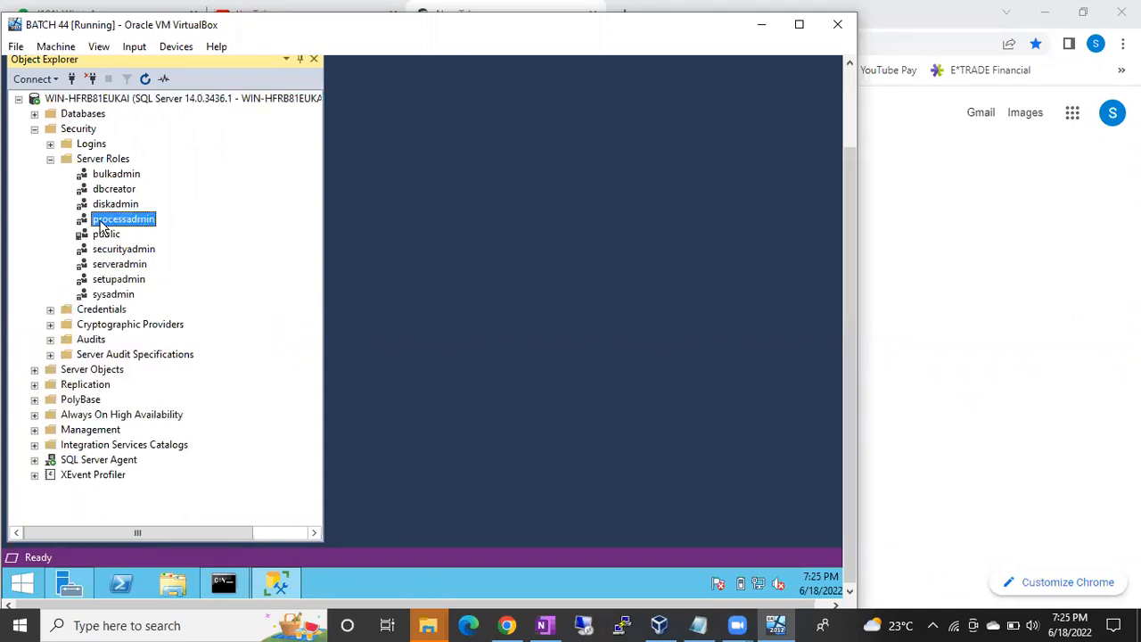
click(50, 159)
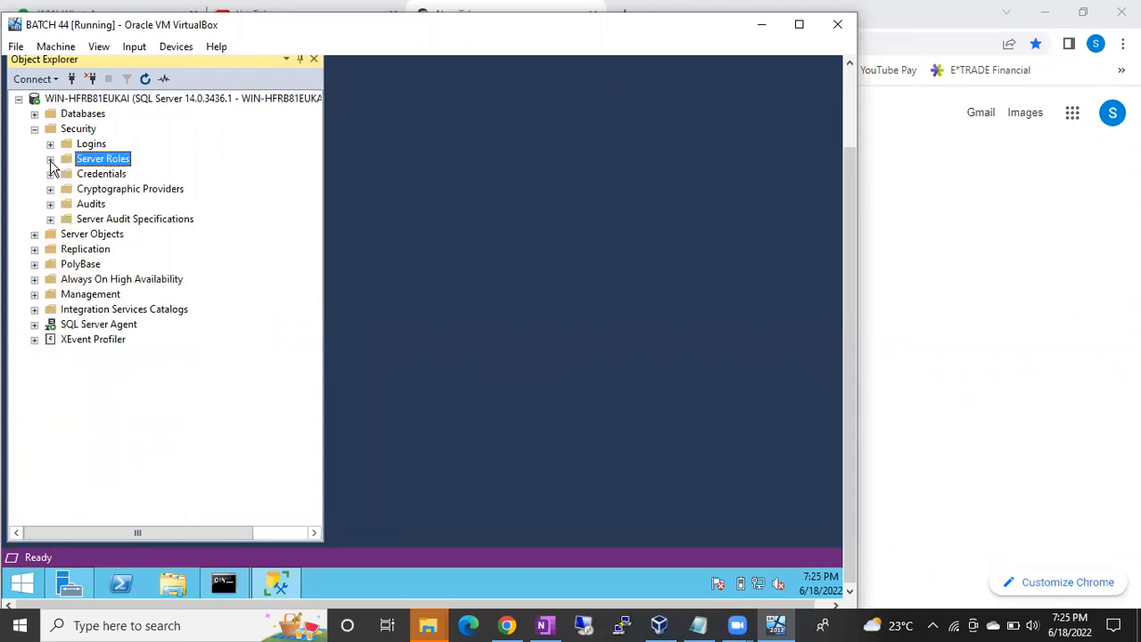
Open a new query window on the Administrator connection to WIN-HFRB81EUKAI.
click(89, 102)
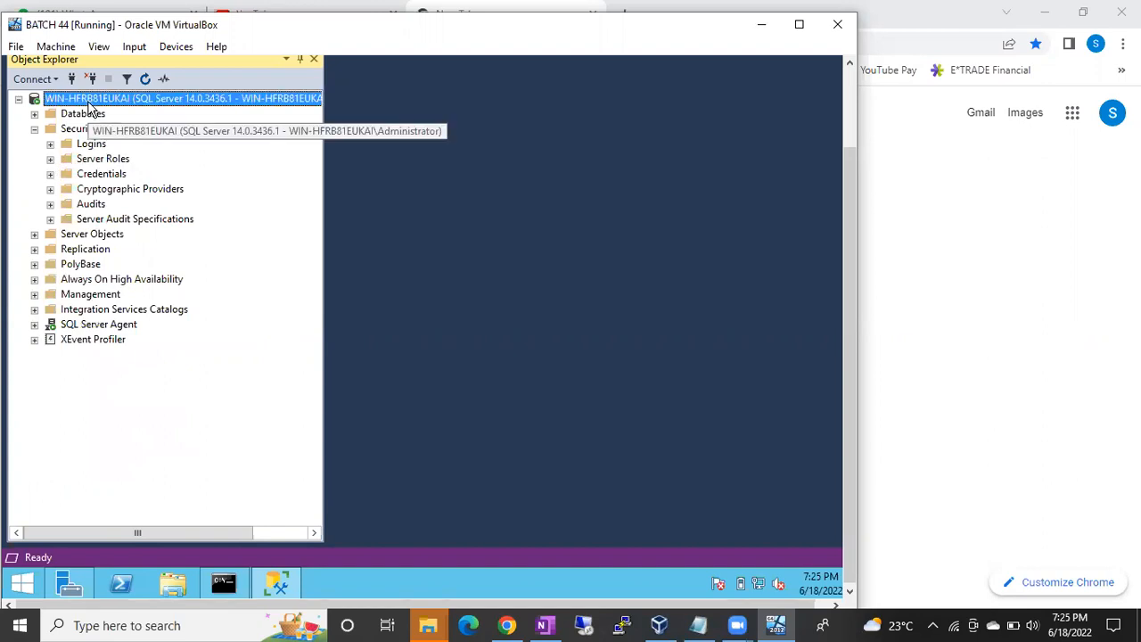
right_click(88, 101)
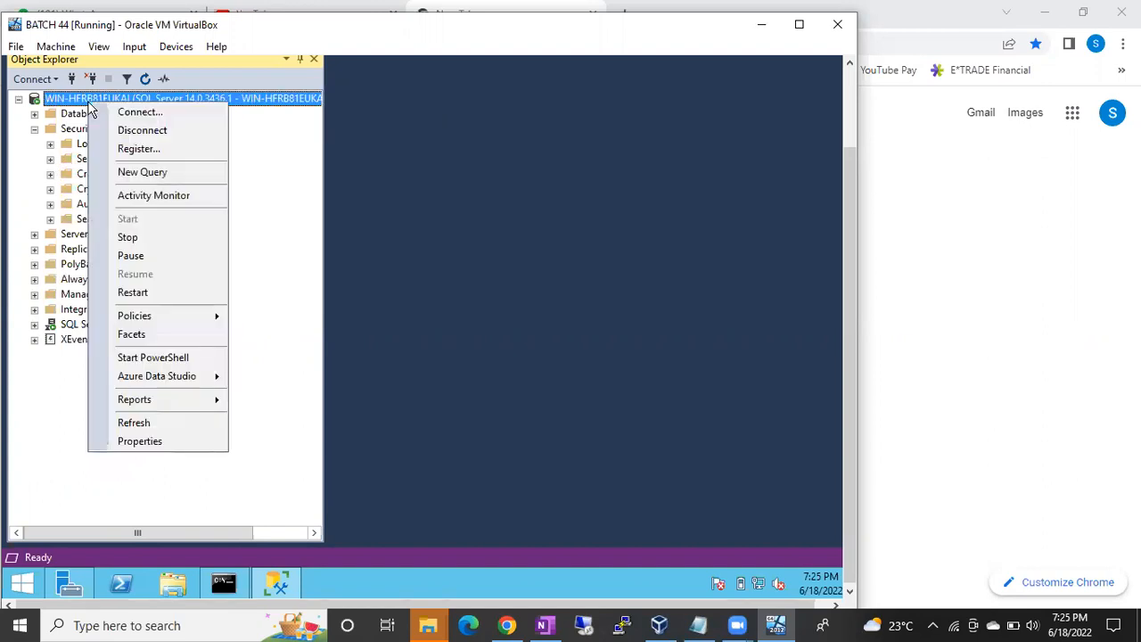
click(141, 174)
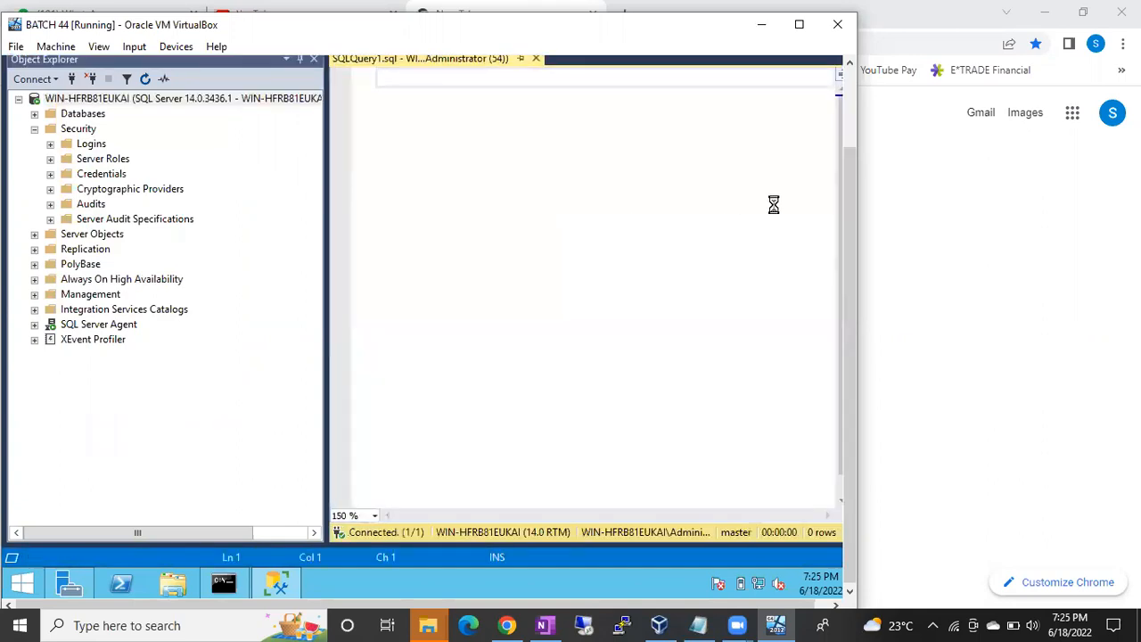
drag(849, 212, 849, 129)
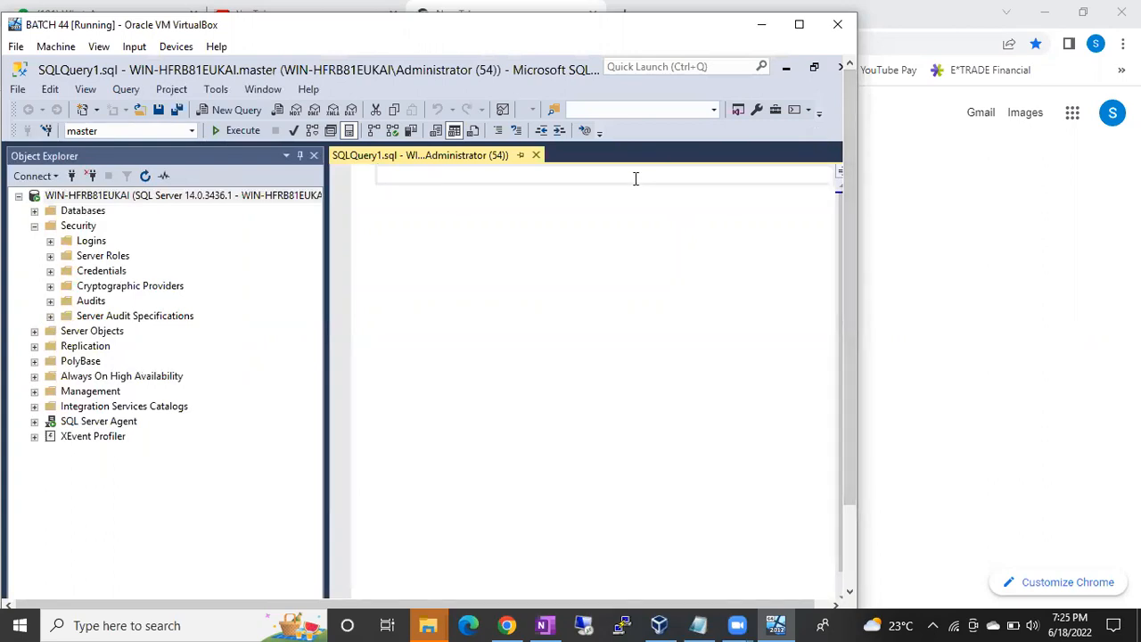
Run sp_srvrolepermission for the [processadmin] server role and select its "Add member to processadmin" permission in the results.
text(sp)
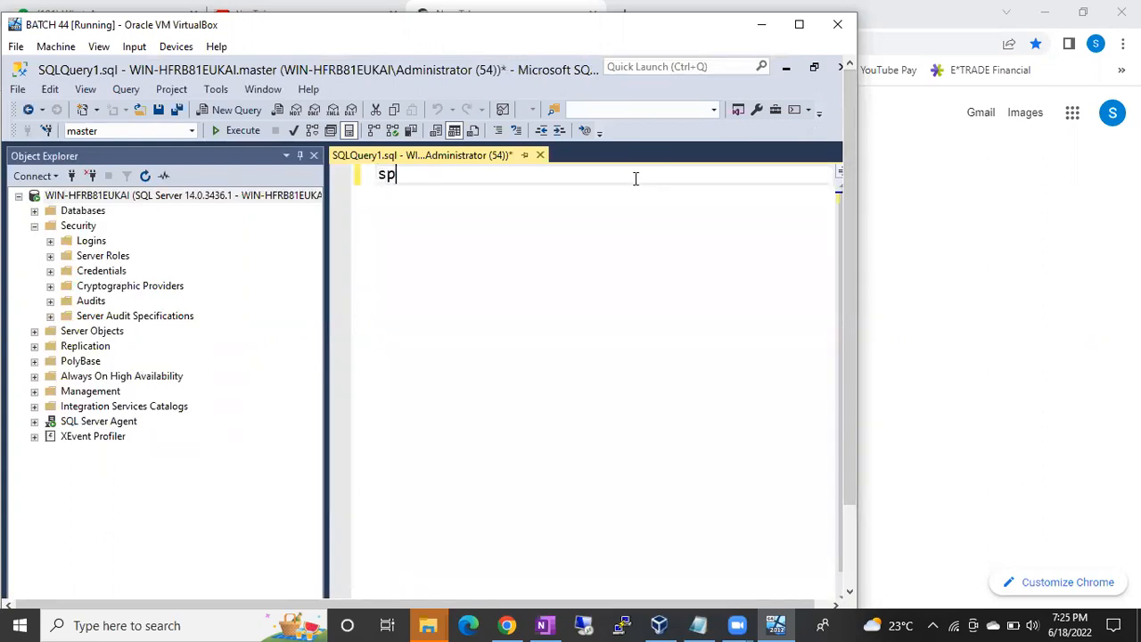
text(_srvrolepermission)
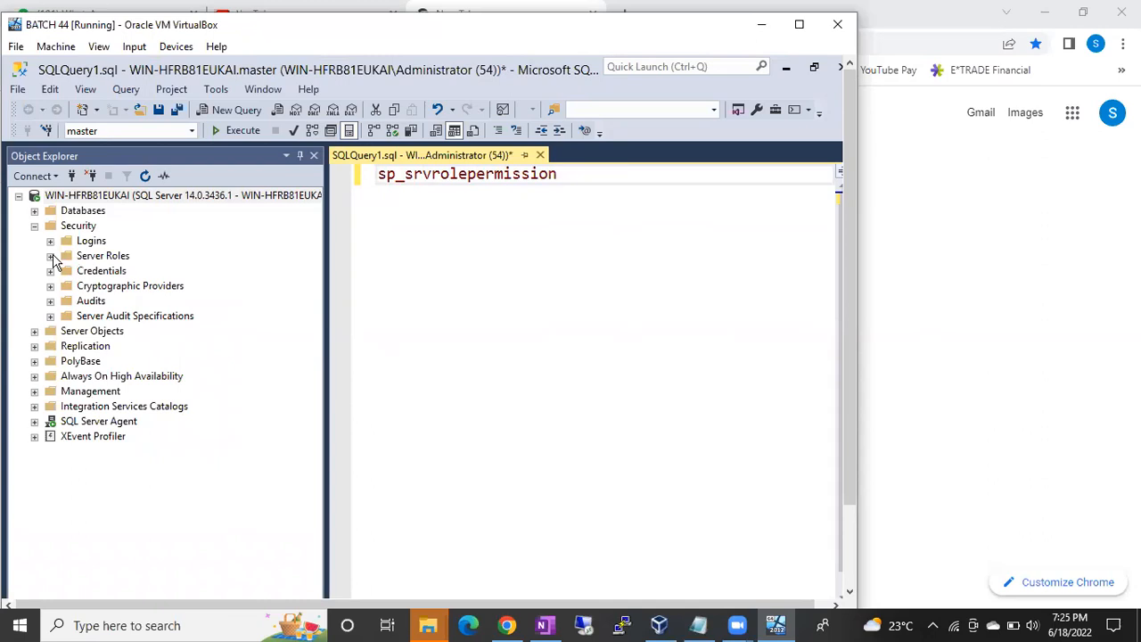
click(51, 256)
click(117, 317)
click(584, 193)
text([processadmin])
click(612, 217)
key(F5)
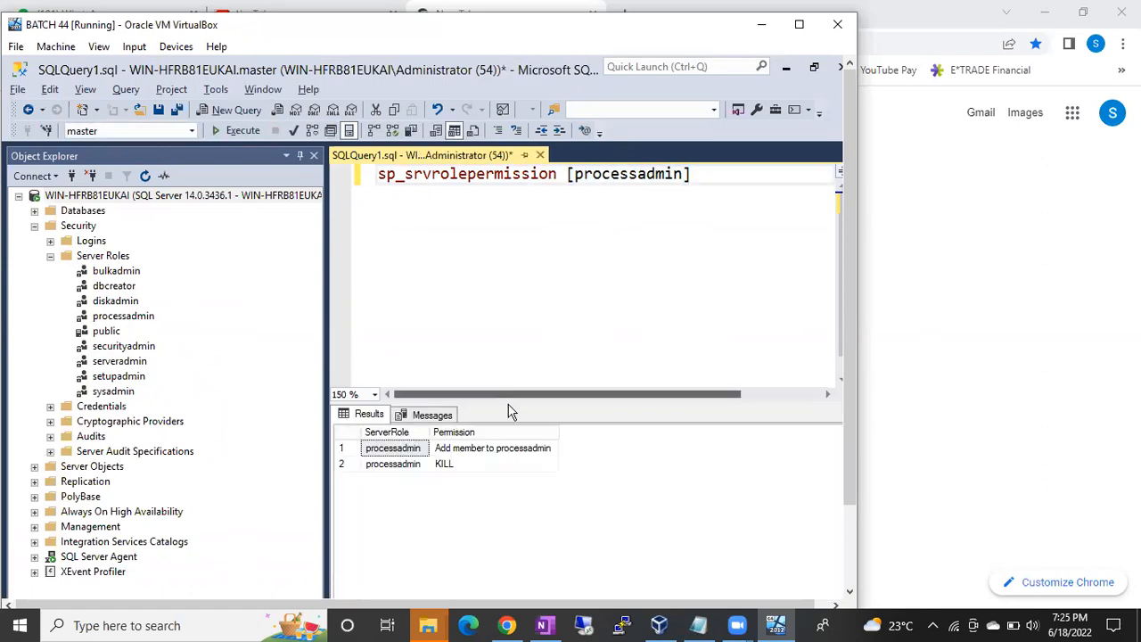
click(494, 449)
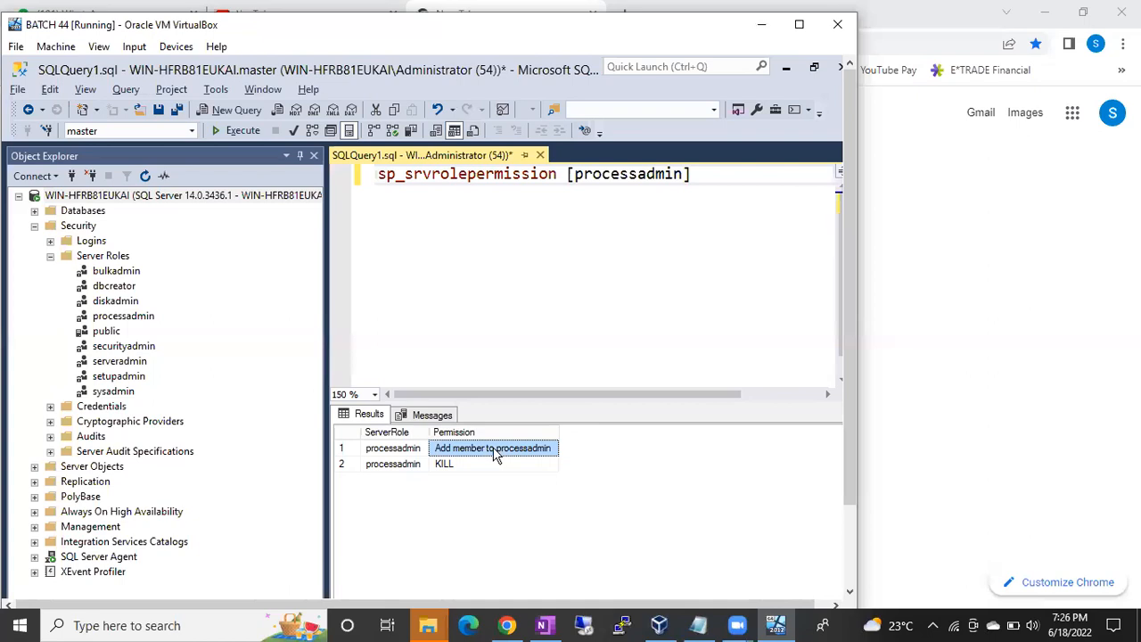
Connect to WIN-HFRB81EUKAI a second time using SQL Server Authentication with the prefilled login, entering the account password.
click(73, 178)
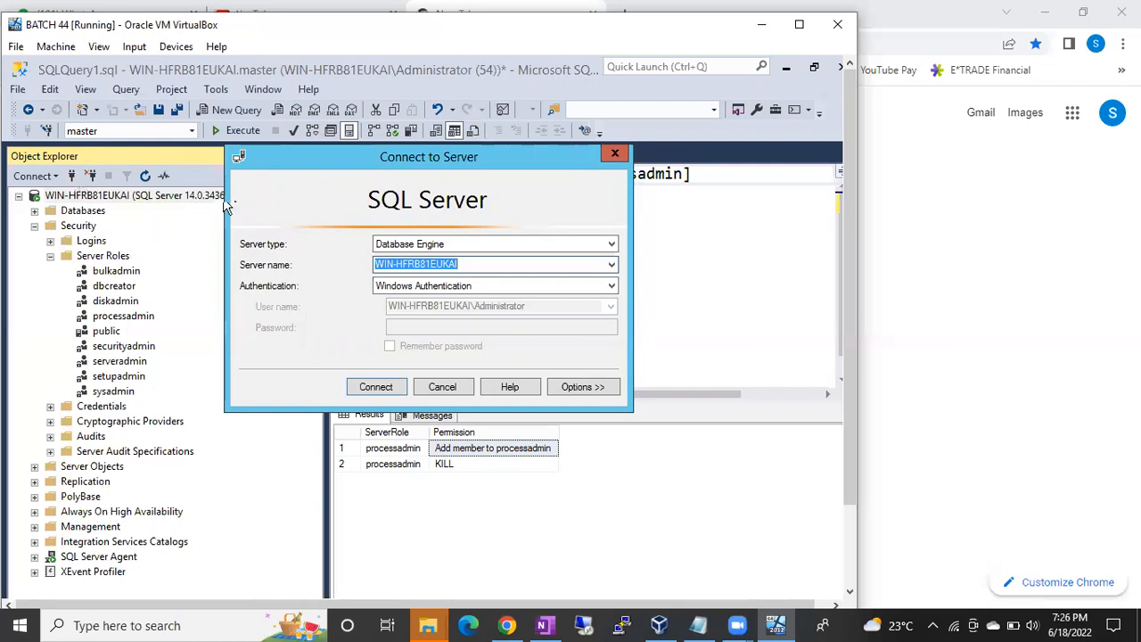
click(401, 287)
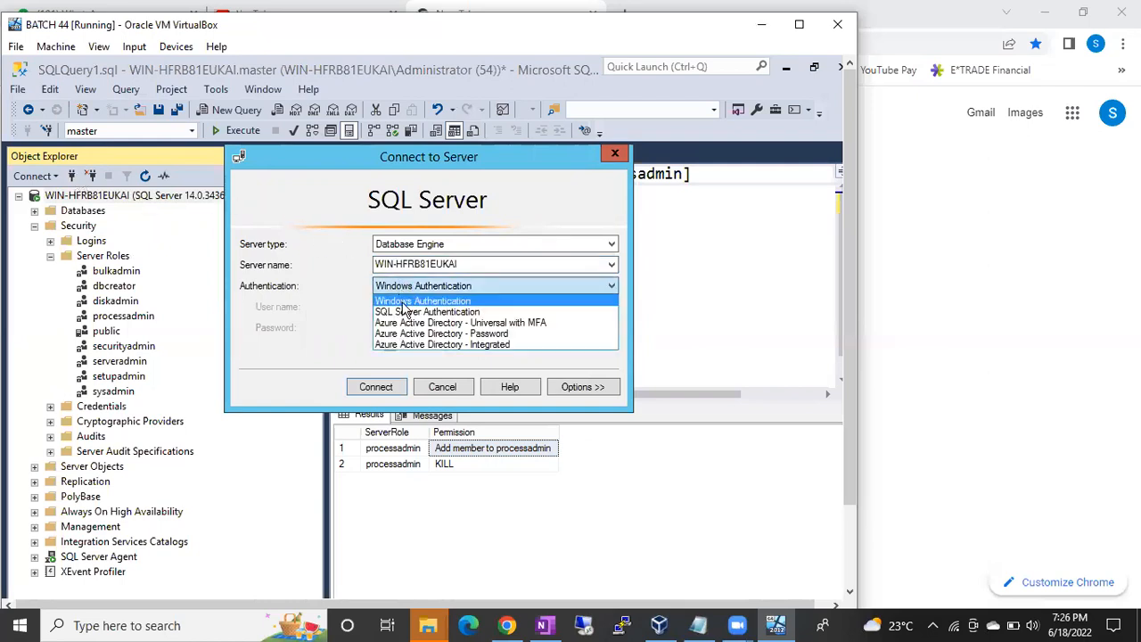
click(404, 308)
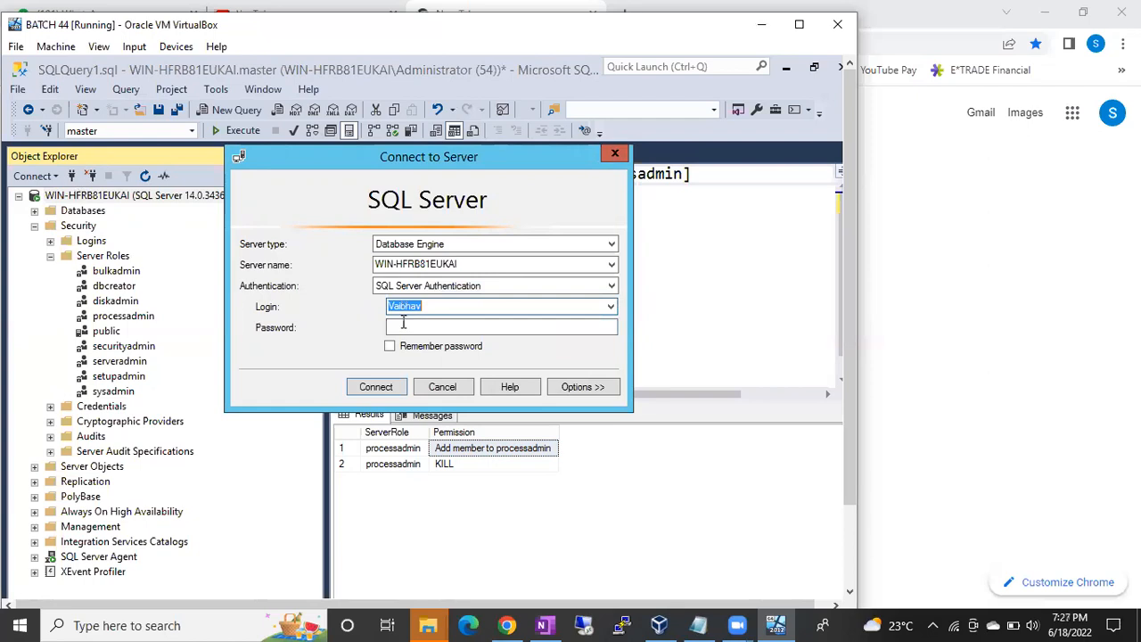
click(404, 328)
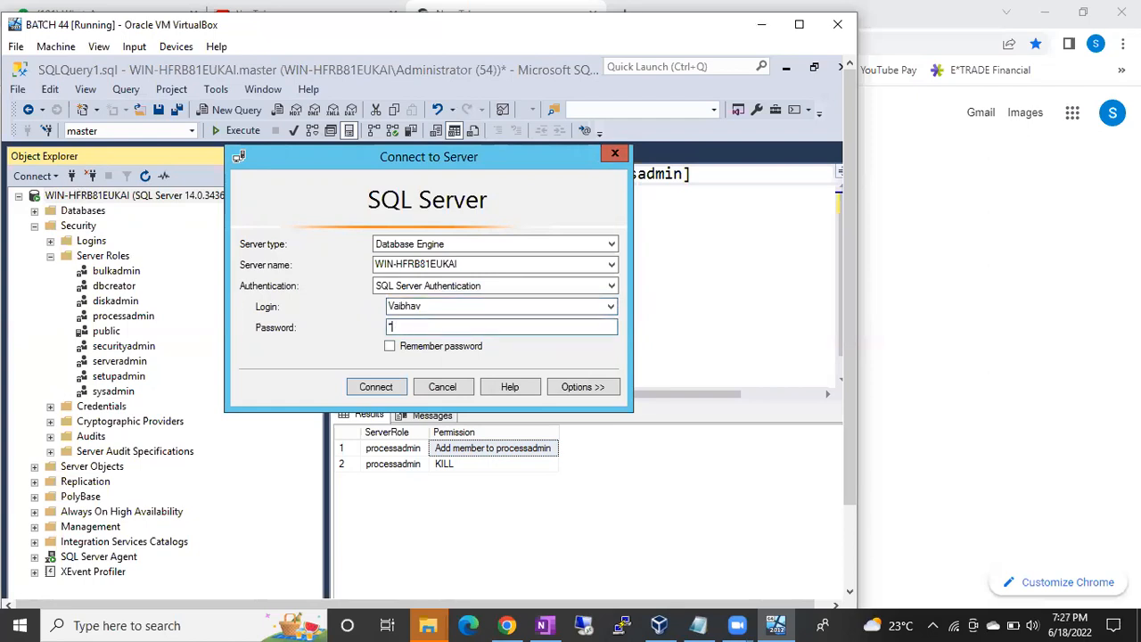
text(**********)
key(Return)
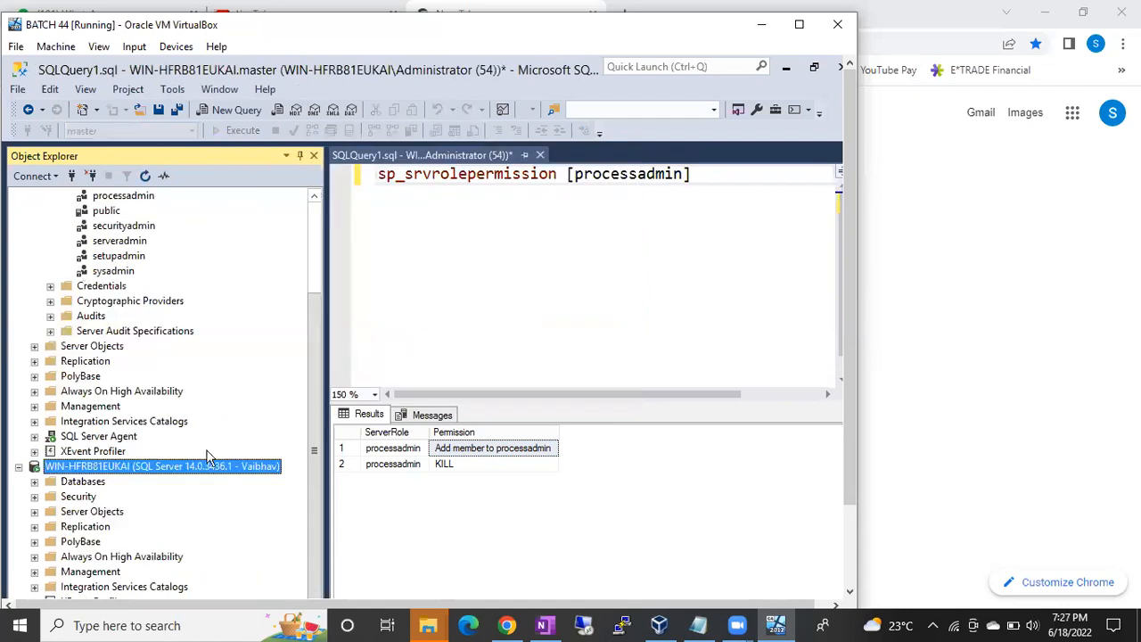
Examine the logins under Security of the SQL-authenticated connection and select the personal login.
click(34, 498)
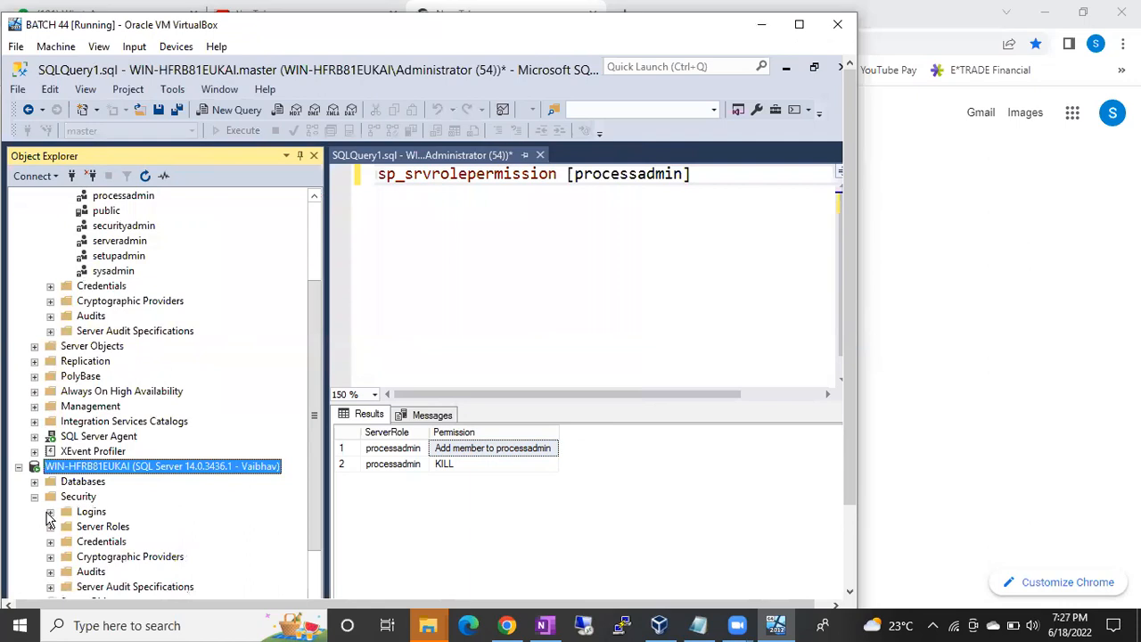
click(50, 513)
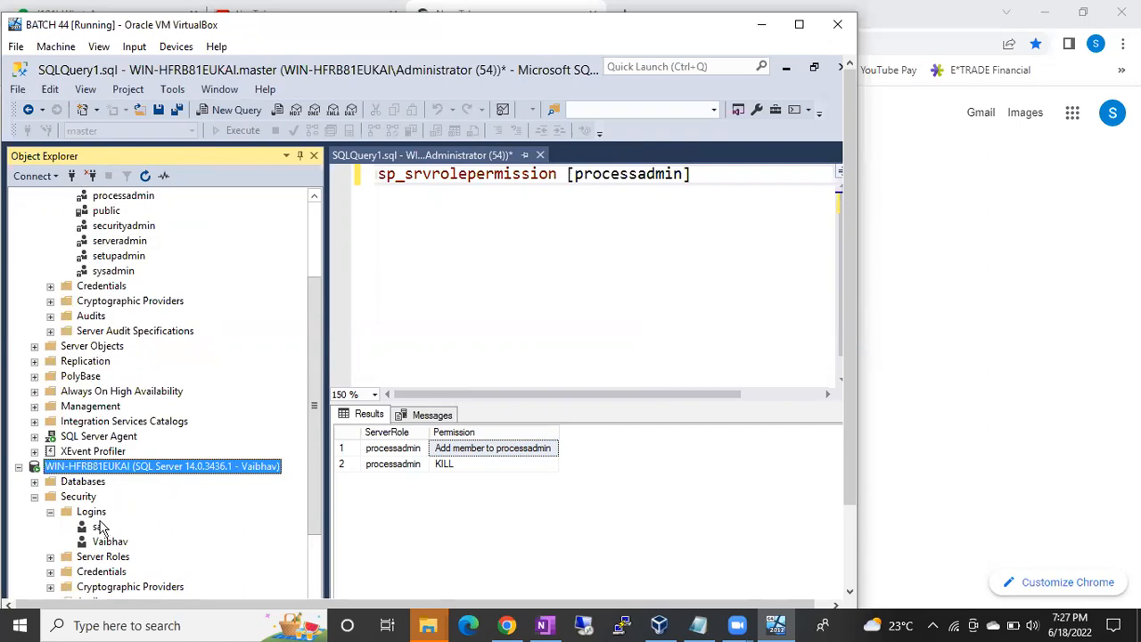
click(50, 512)
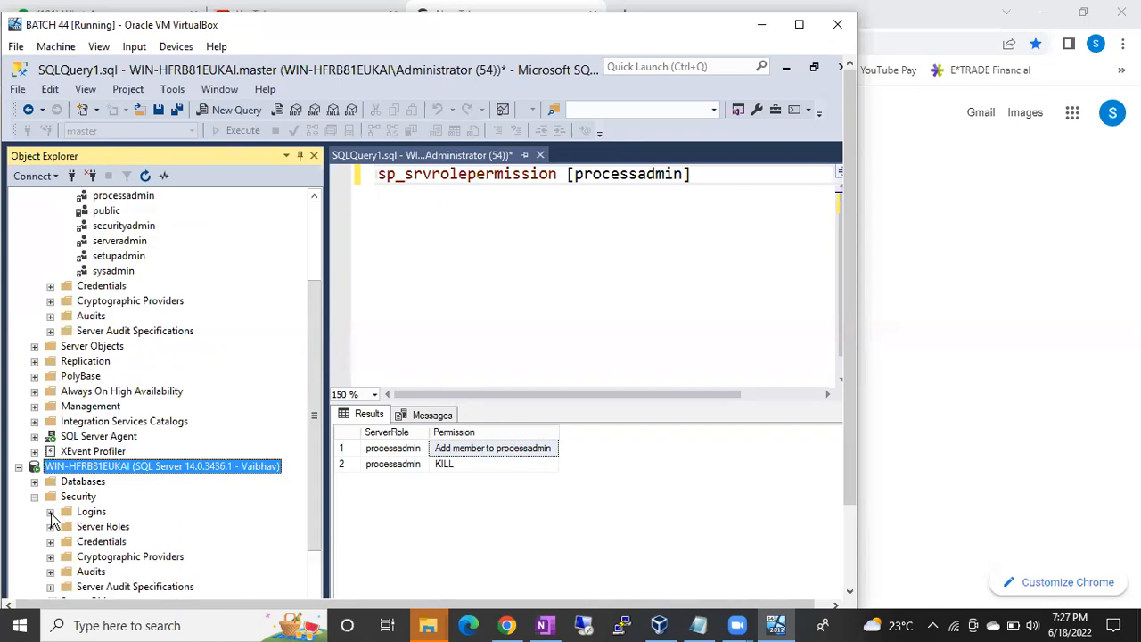
click(51, 513)
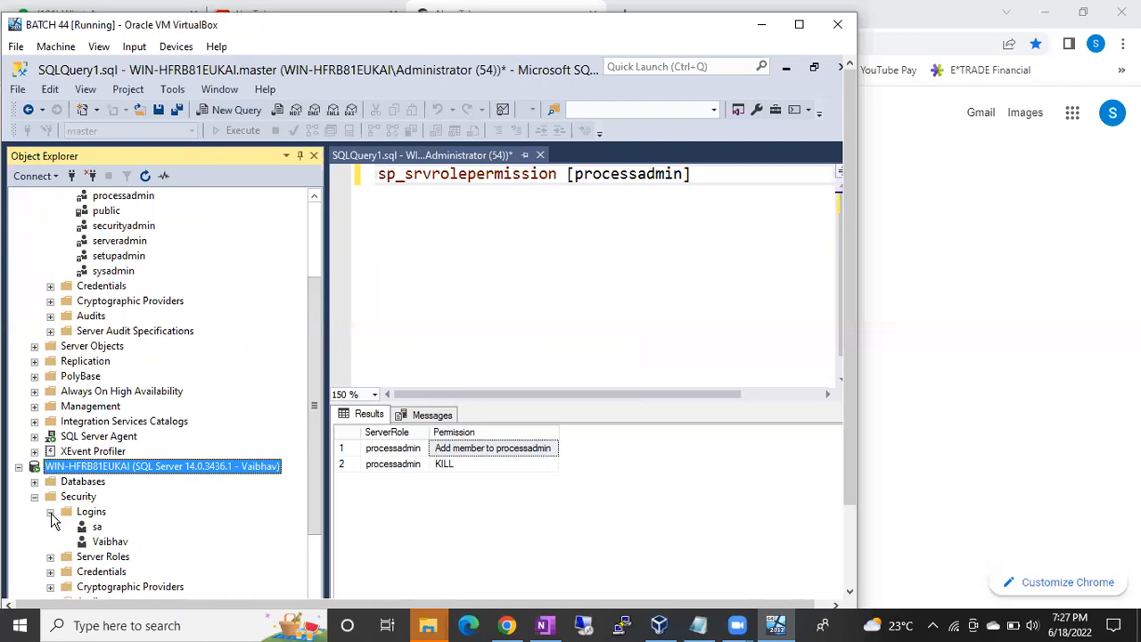
click(111, 542)
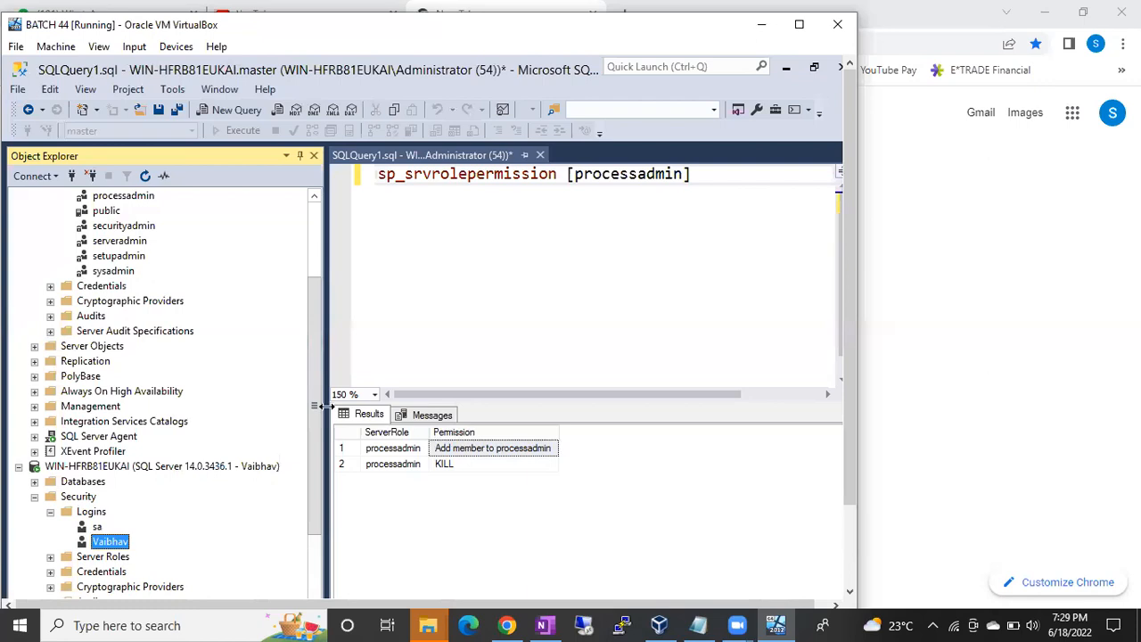
Open another query window on the Administrator connection and return to SQLQuery1.sql.
drag(319, 410, 321, 311)
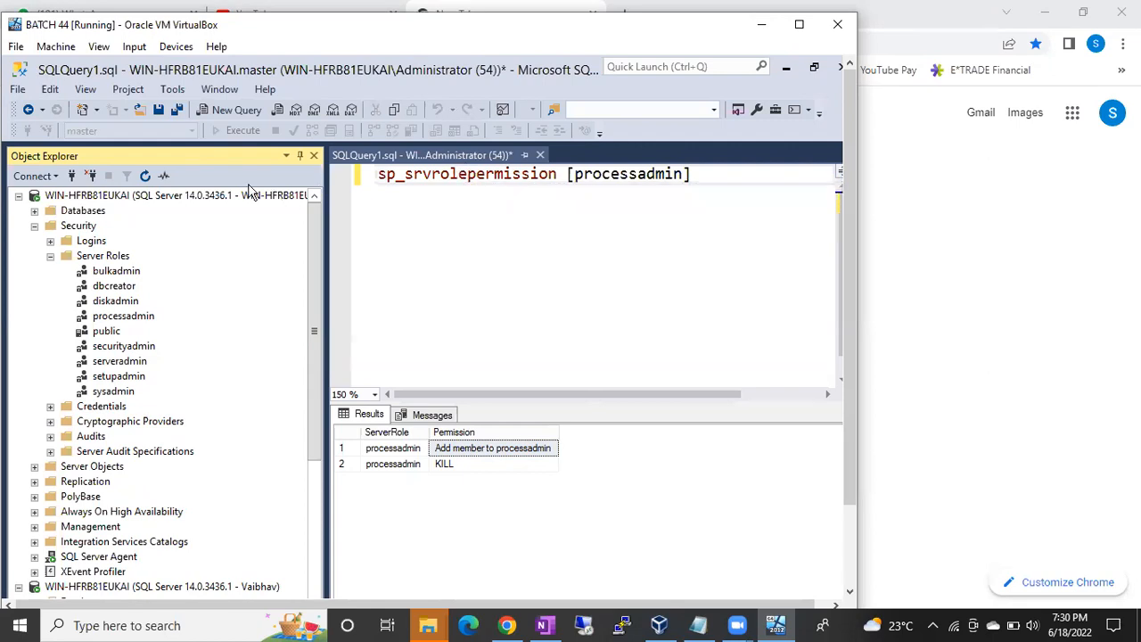
right_click(221, 196)
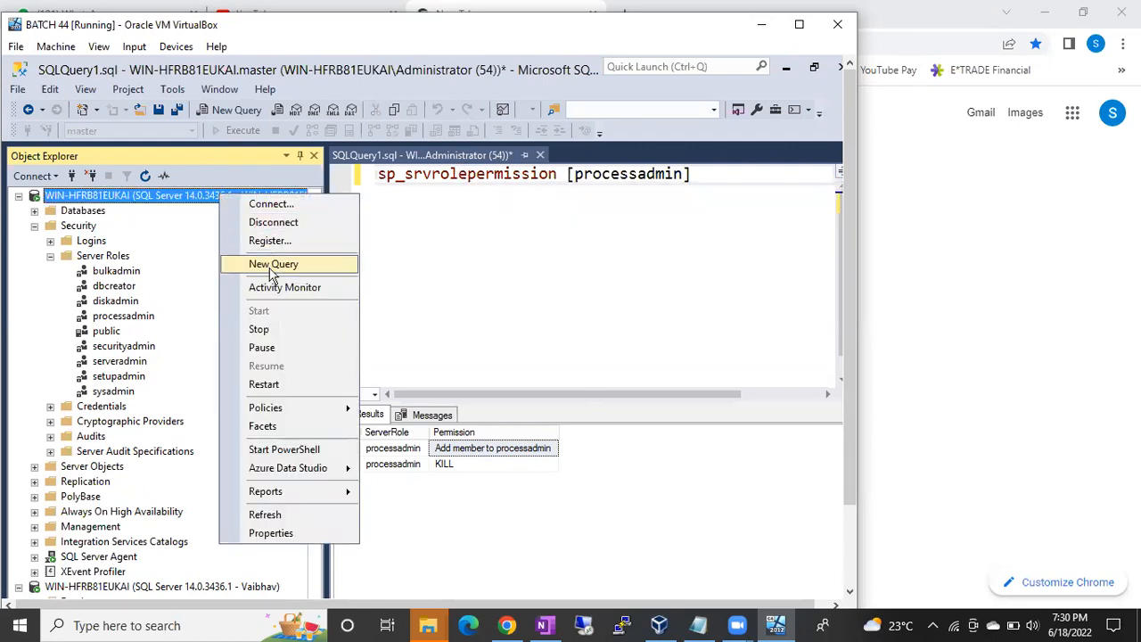
click(273, 266)
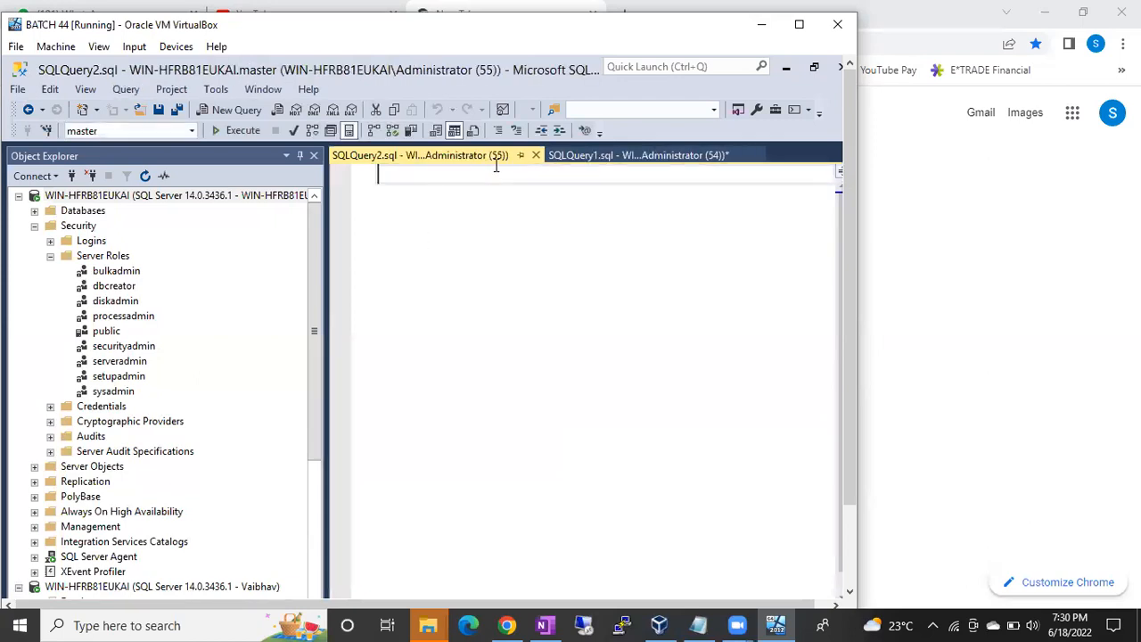
click(607, 153)
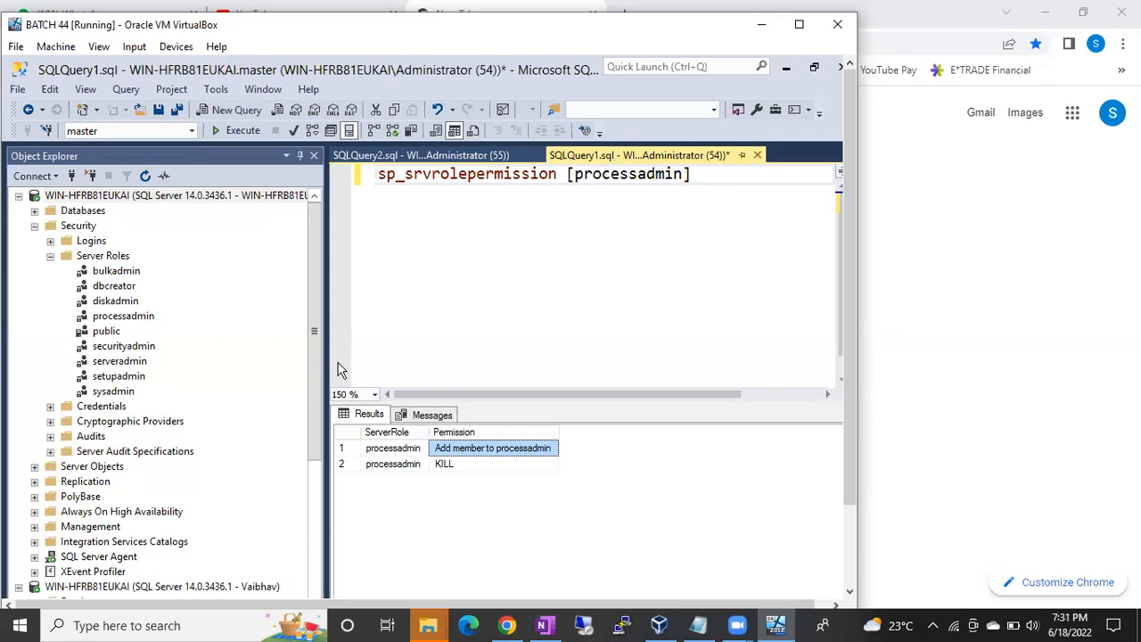
Open a new query window on the SQL-authenticated connection and collapse Security under the Administrator connection.
drag(315, 366, 315, 485)
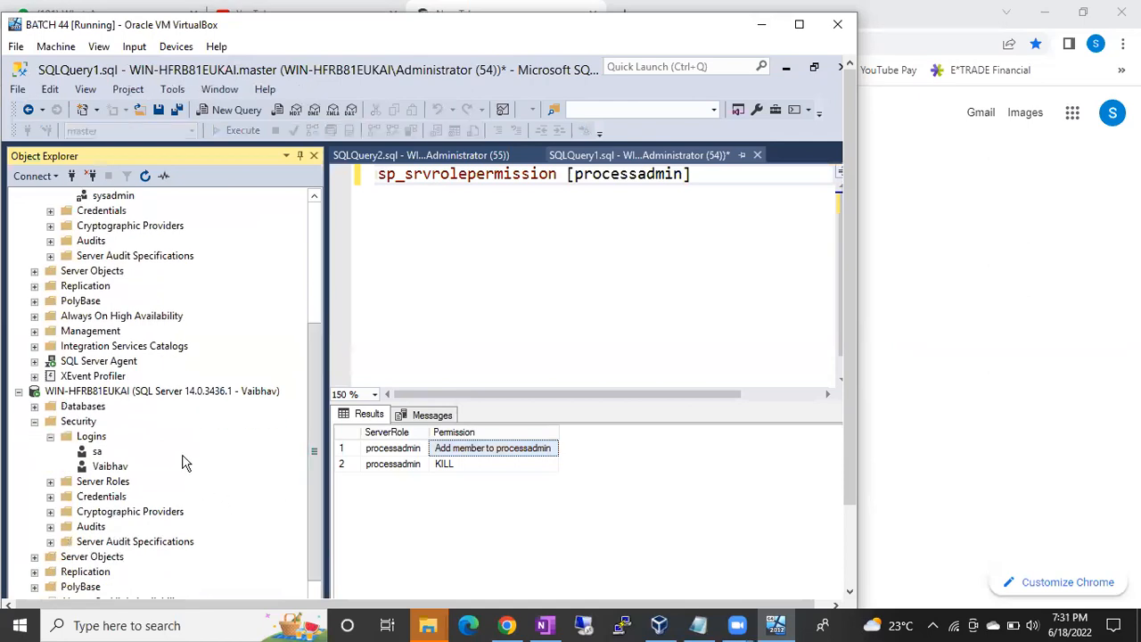
right_click(169, 390)
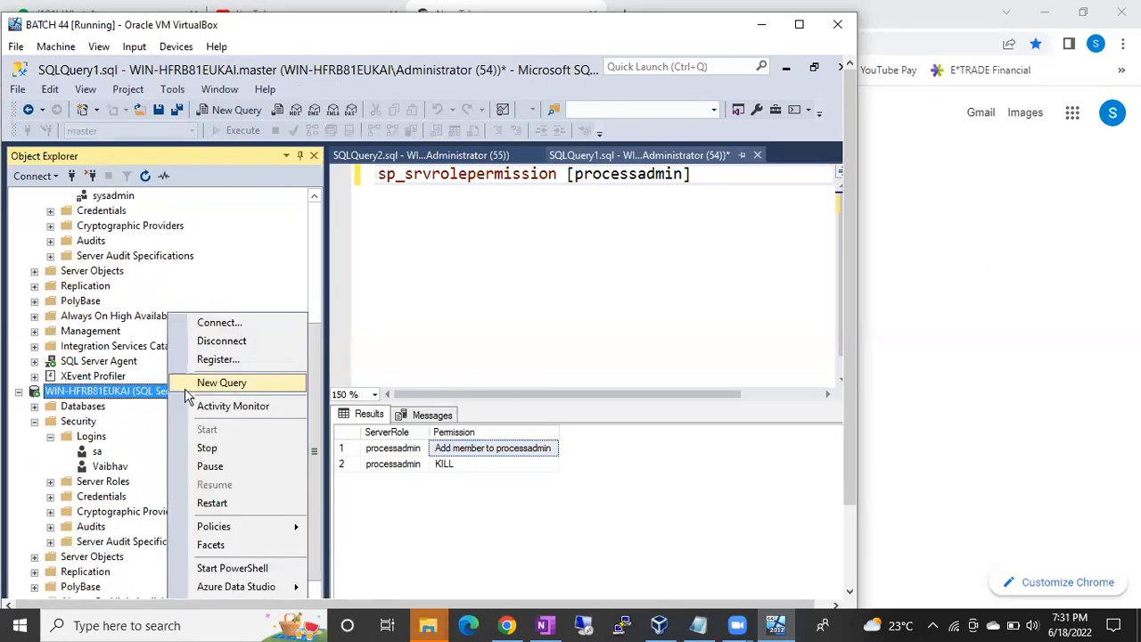
click(221, 383)
drag(319, 343, 314, 232)
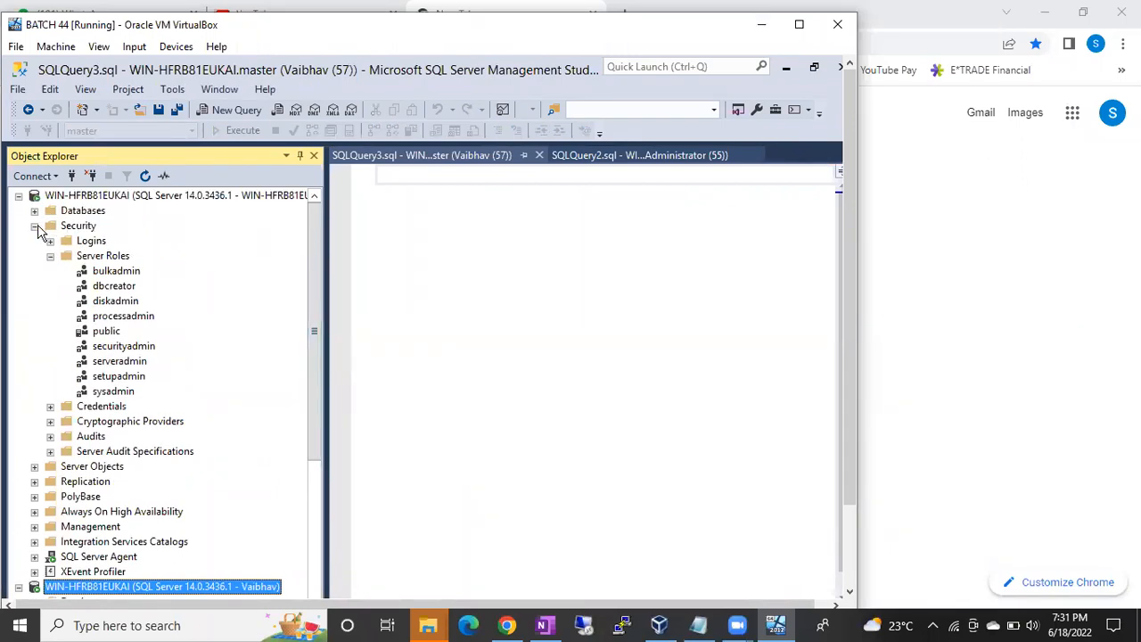
click(35, 227)
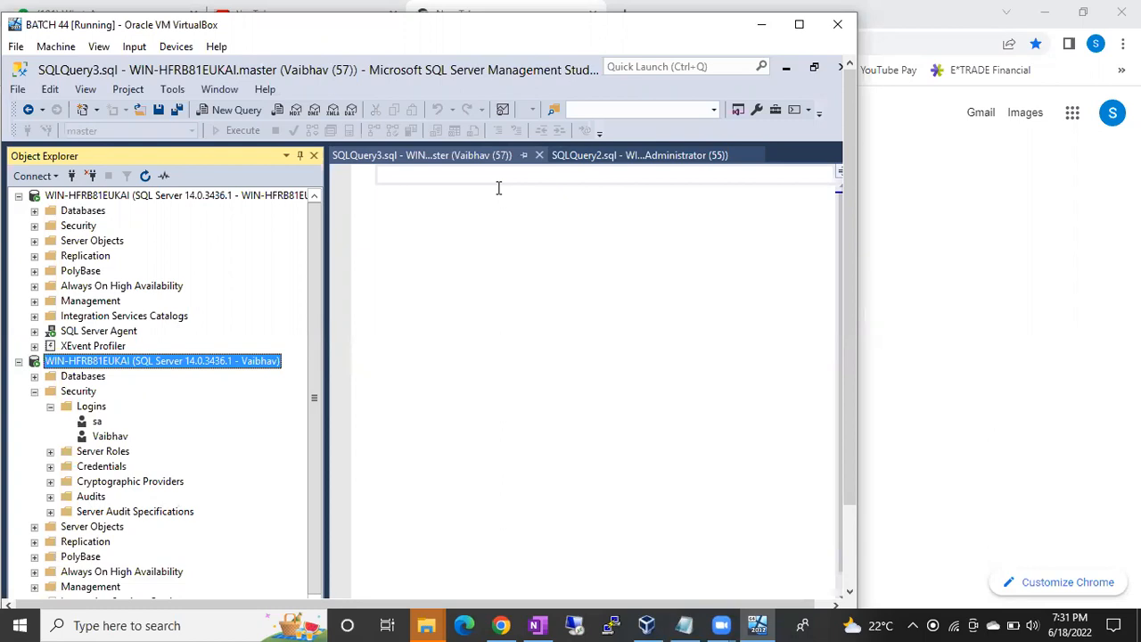
Begin a statement with "sp" in the Administrator query window SQLQuery2.sql.
click(610, 156)
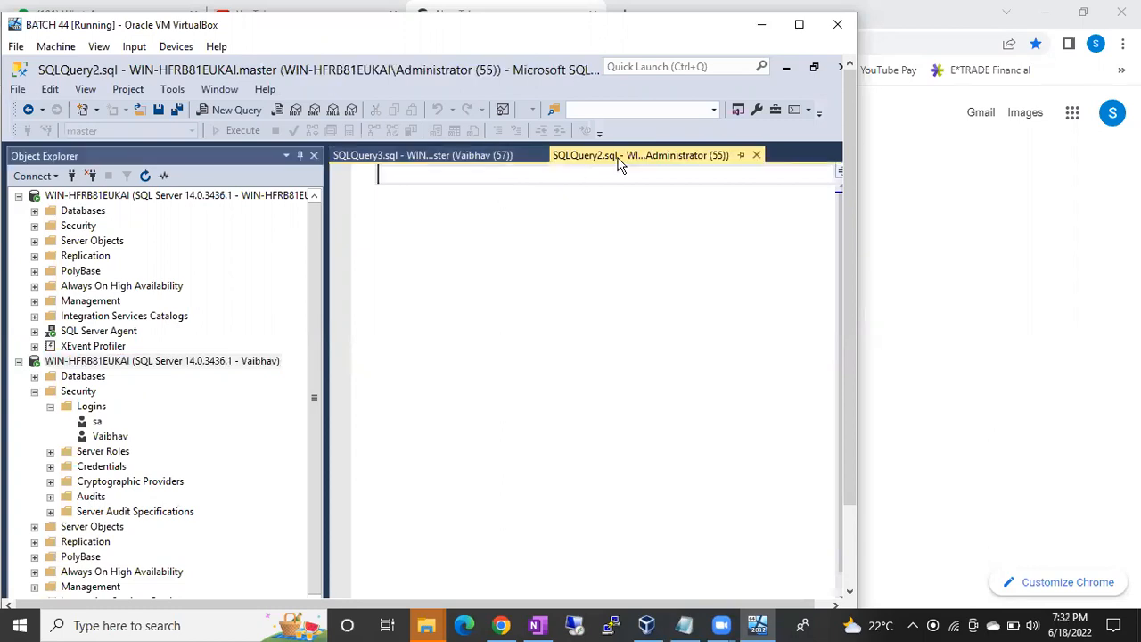
text(sp)
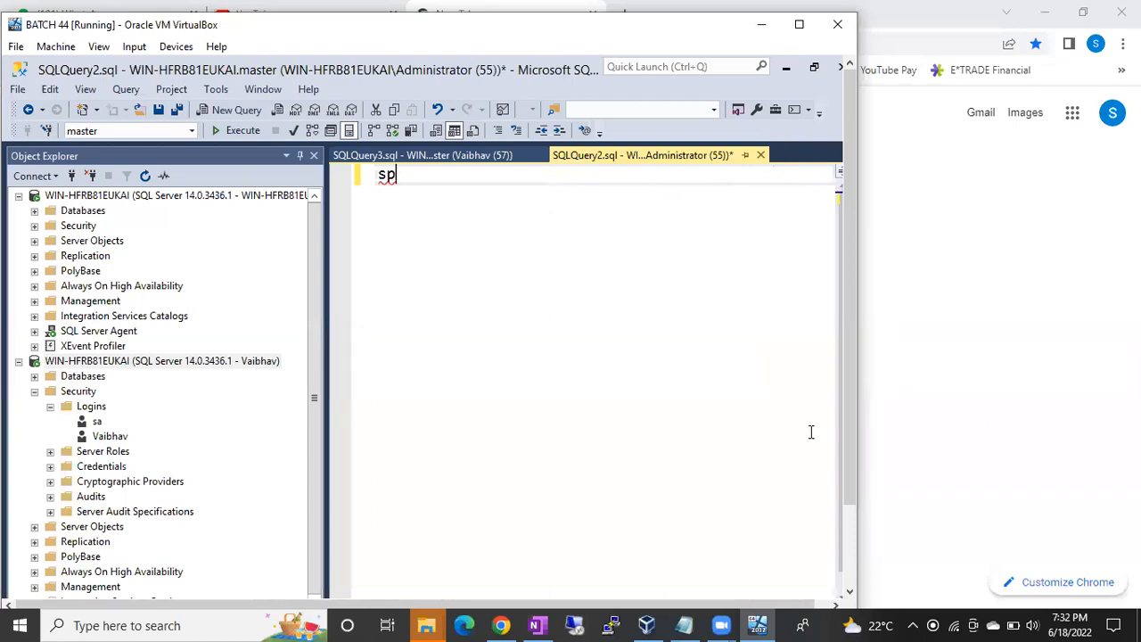
drag(854, 433, 851, 522)
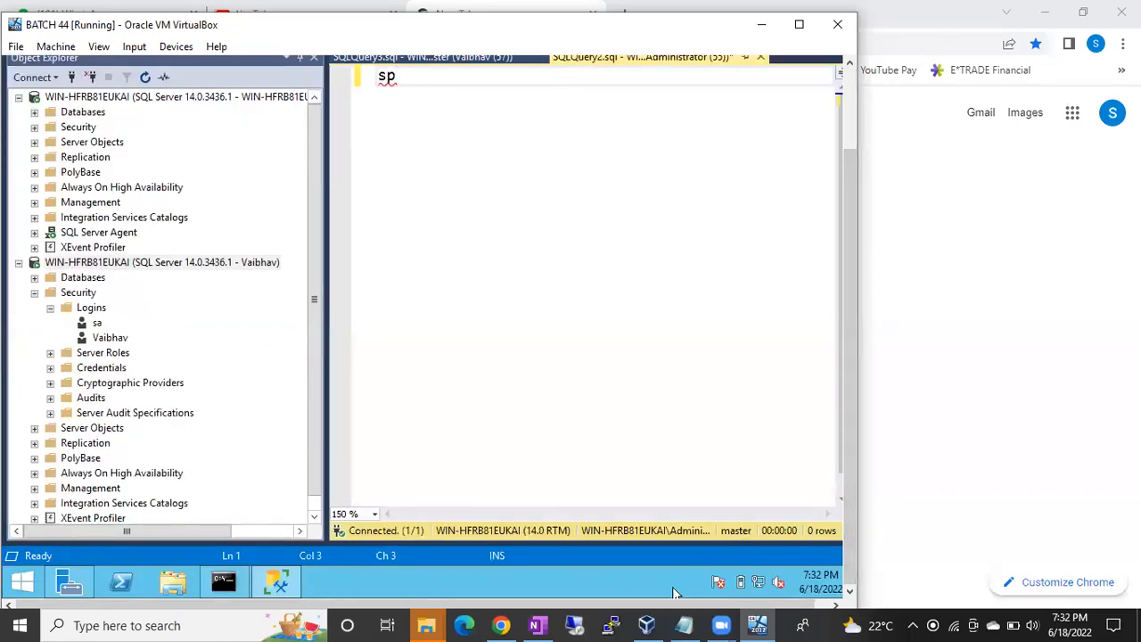
drag(667, 606, 708, 603)
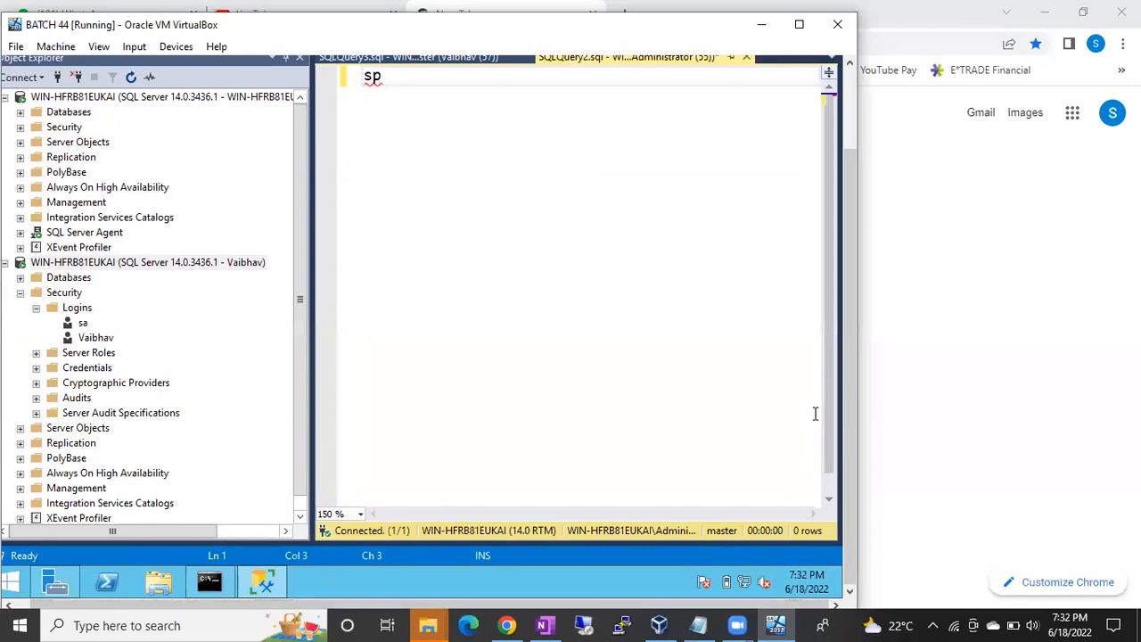
drag(848, 402, 854, 288)
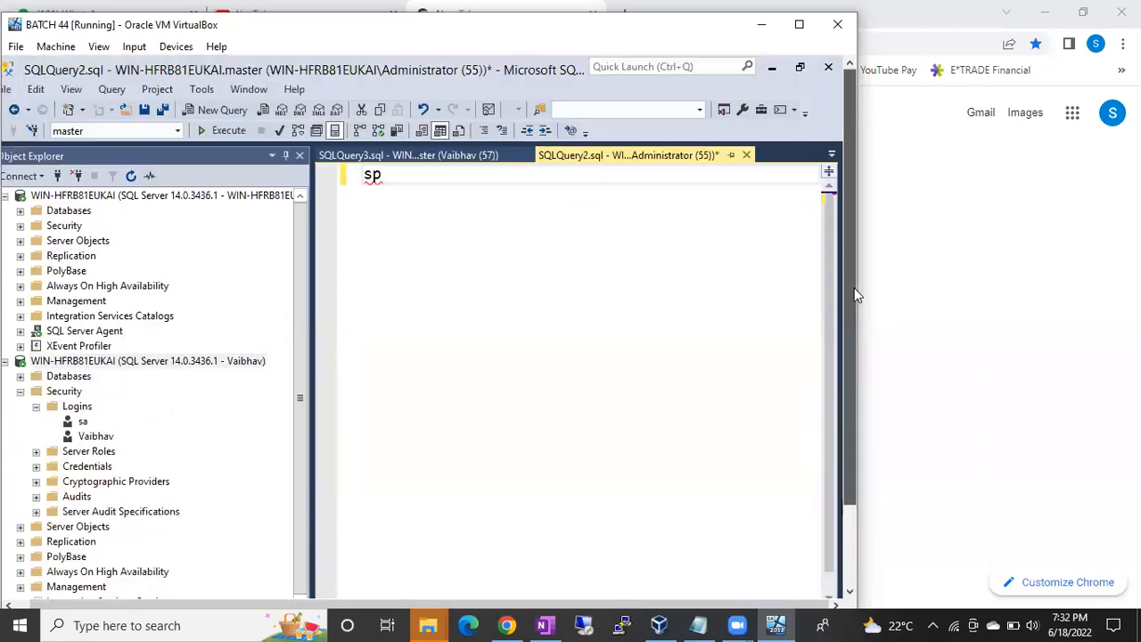
Switch to SQLQuery1.sql, add sp_who2 two lines below the role permission statement and execute only sp_who2.
click(831, 157)
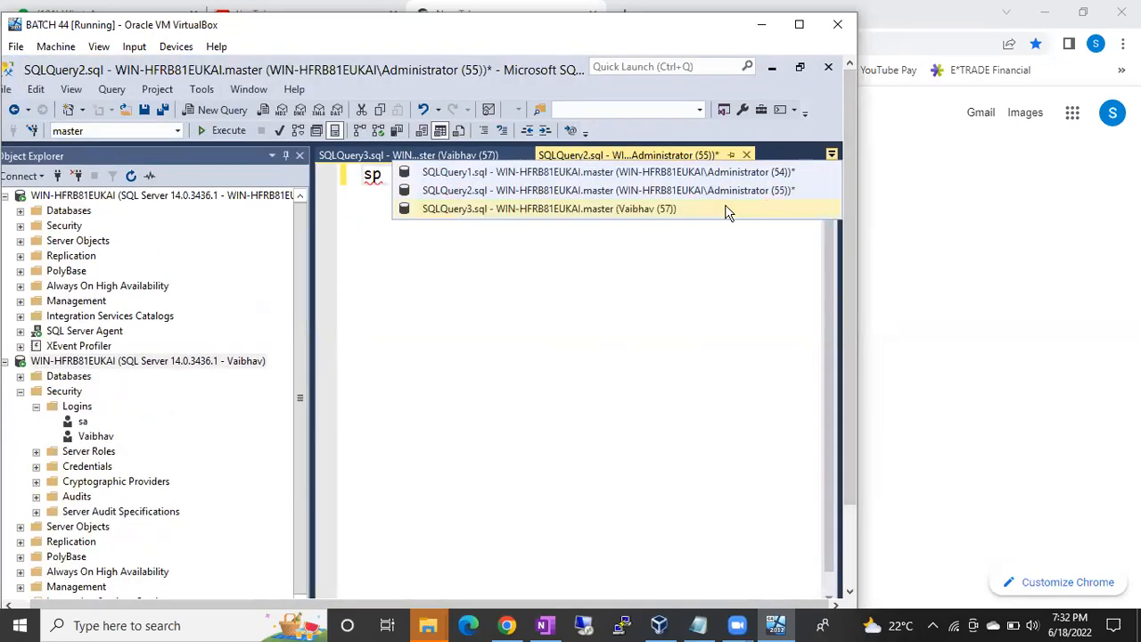
click(732, 172)
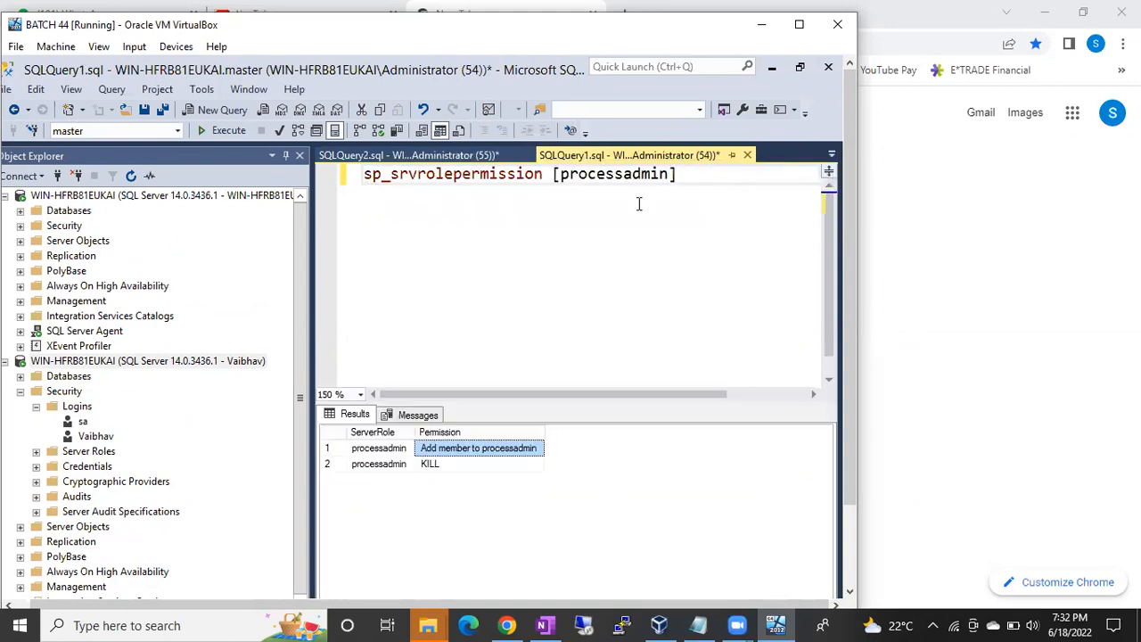
click(671, 200)
key(Return)
key(Return)
text(sp_who2)
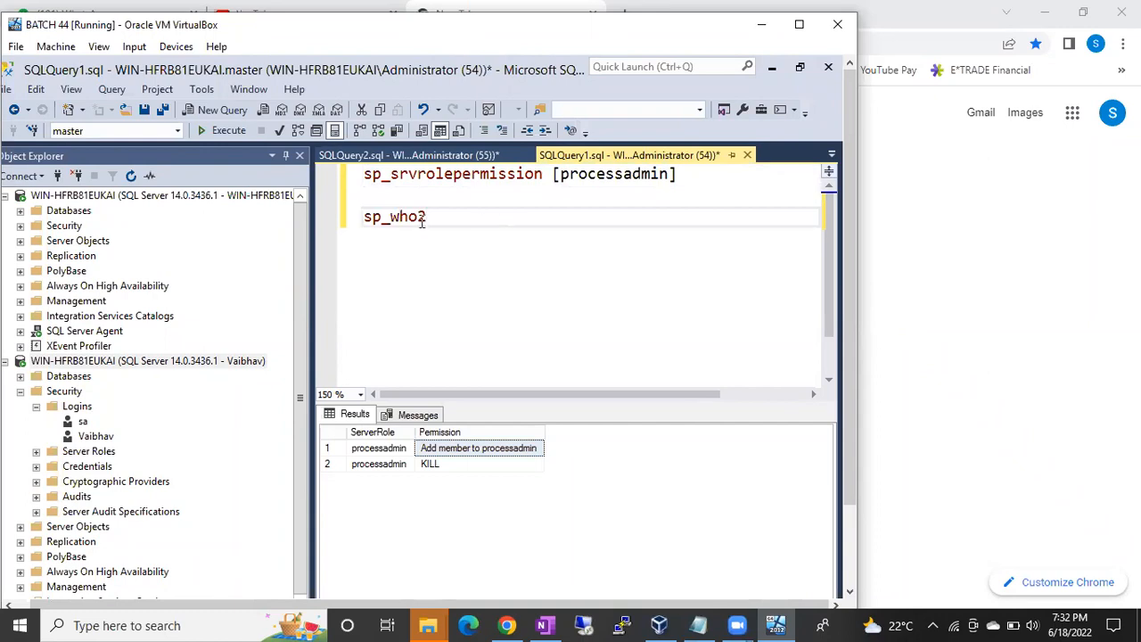
click(348, 225)
key(F5)
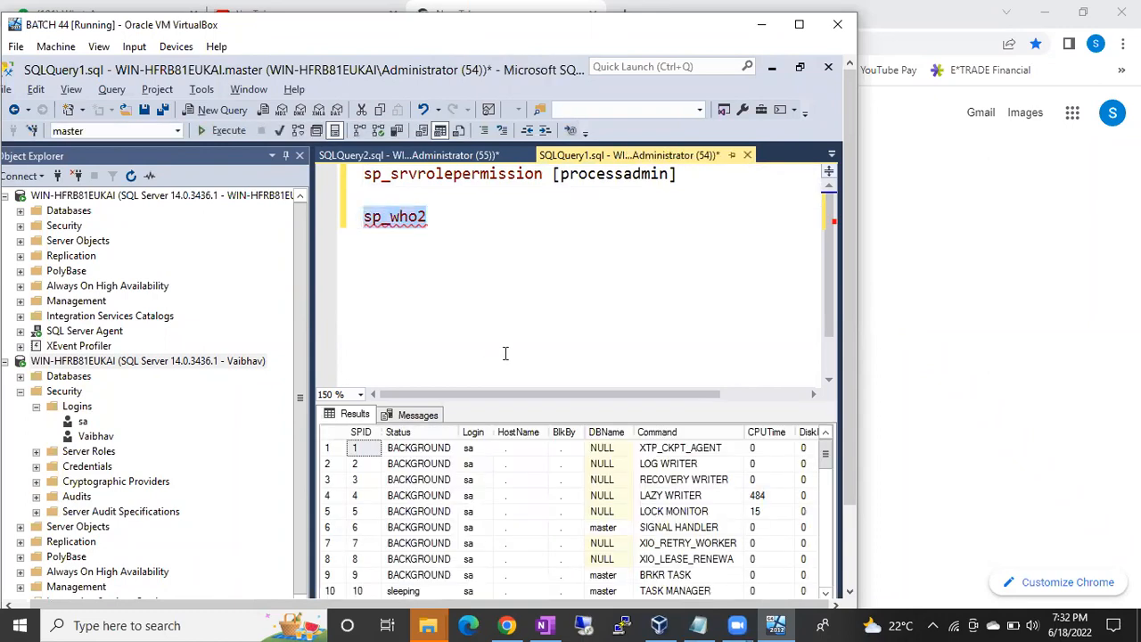
Examine the SPID column down to the last sessions in the sp_who2 results and widen the Login column to show full names.
drag(856, 366, 859, 478)
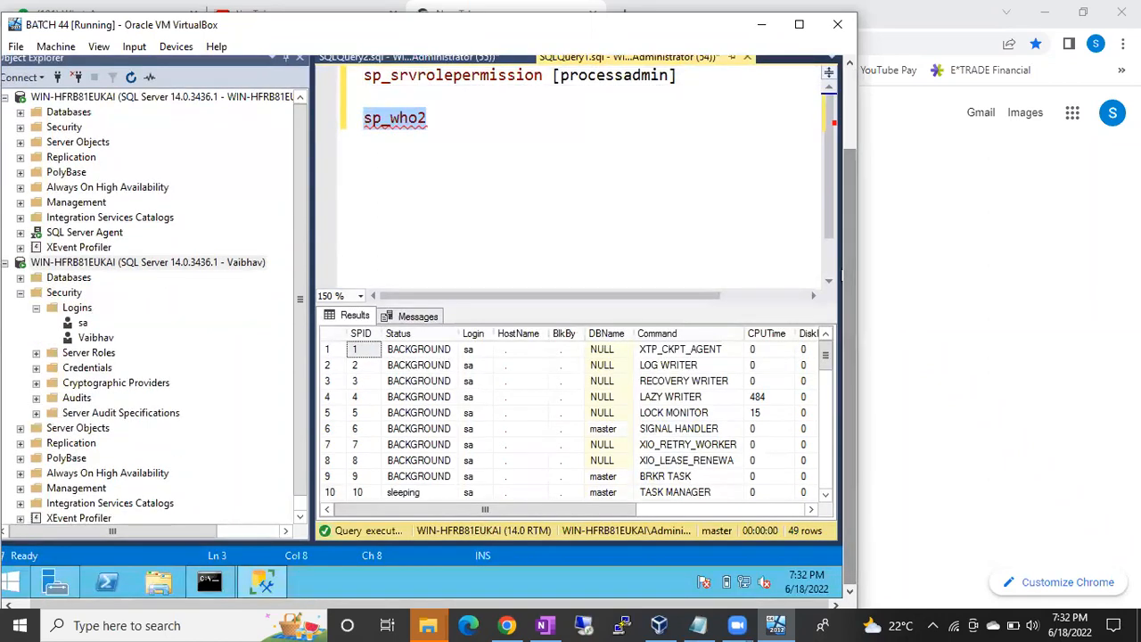
click(415, 431)
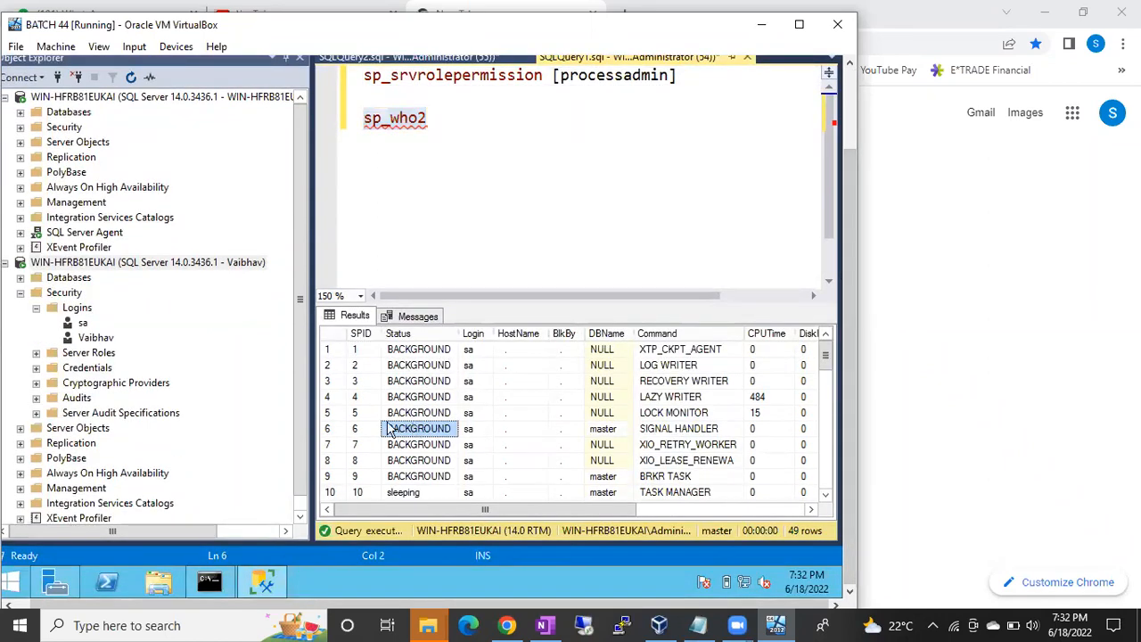
scroll(370, 429, down, 4)
scroll(370, 429, down, 8)
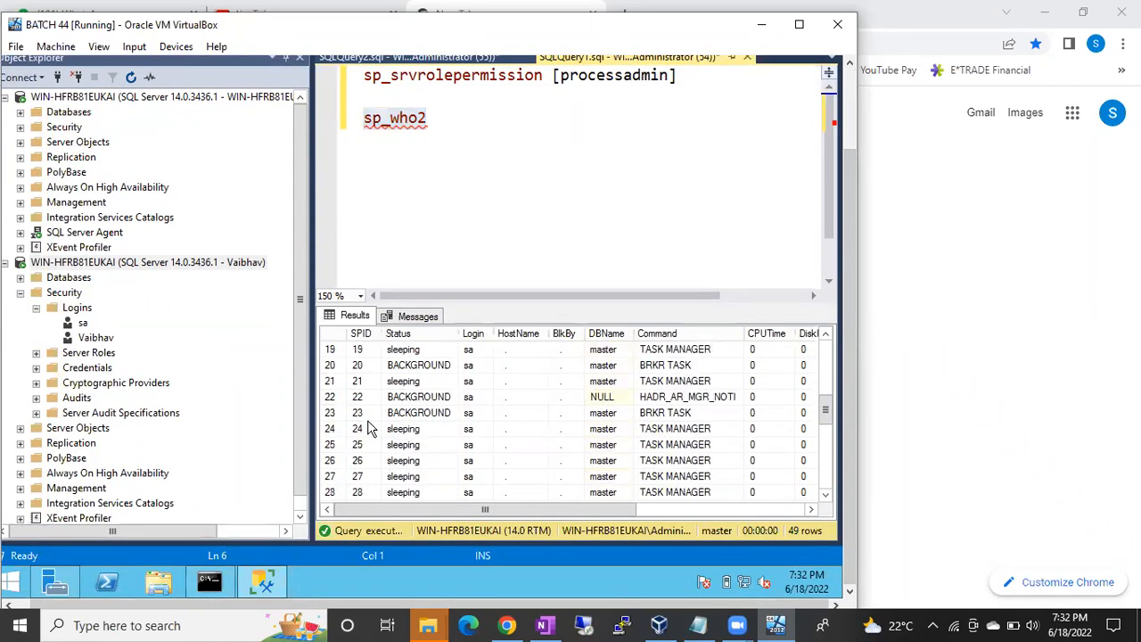
click(361, 334)
scroll(373, 461, down, 1)
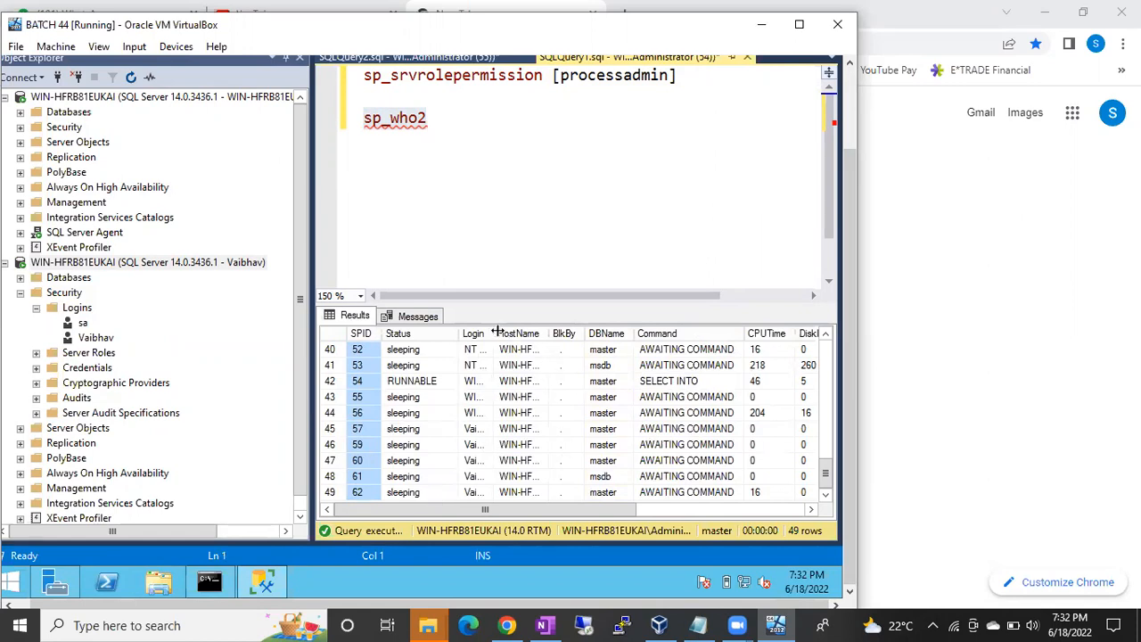
drag(494, 332, 620, 332)
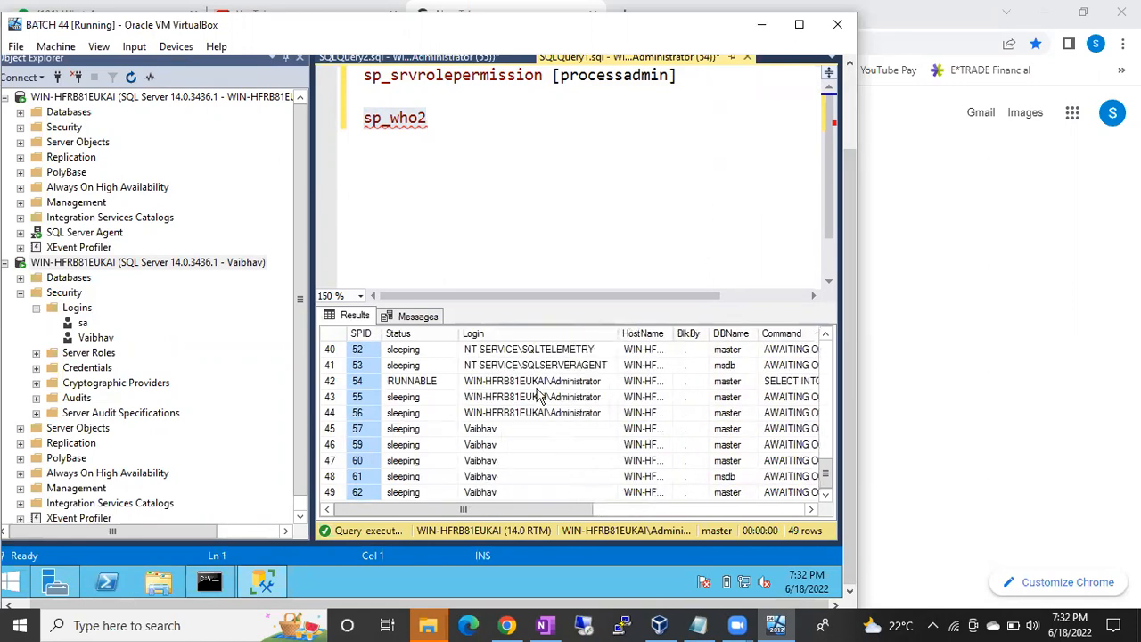
Compare the SQL-authenticated login's sessions at the end of the sp_who2 results with the background sessions at the beginning.
click(497, 429)
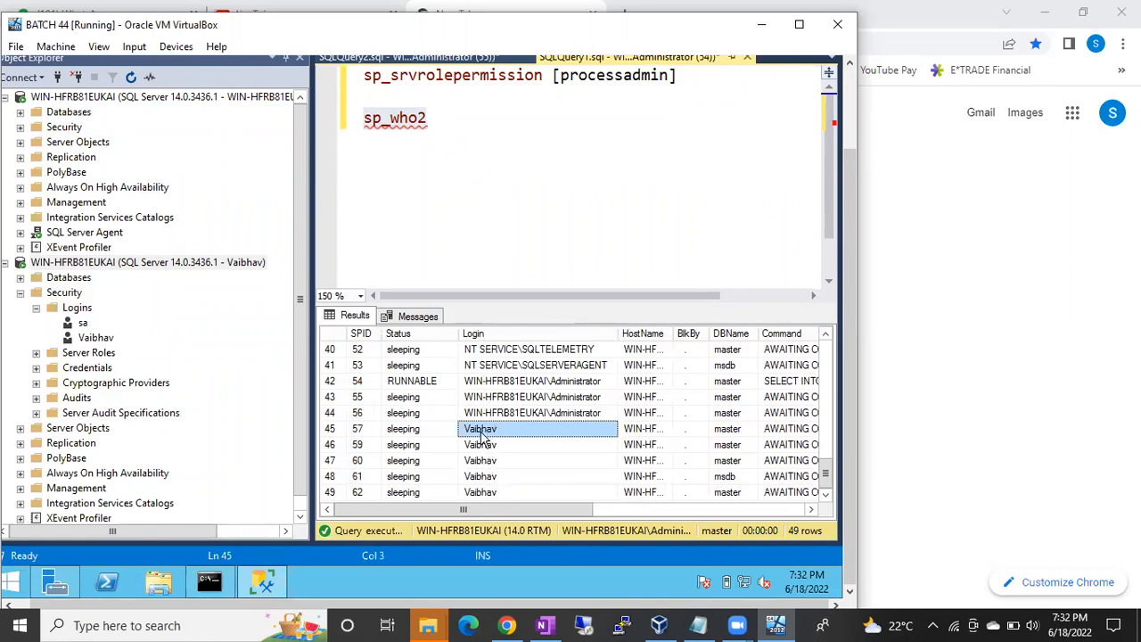
click(417, 445)
scroll(417, 449, up, 4)
scroll(417, 448, up, 9)
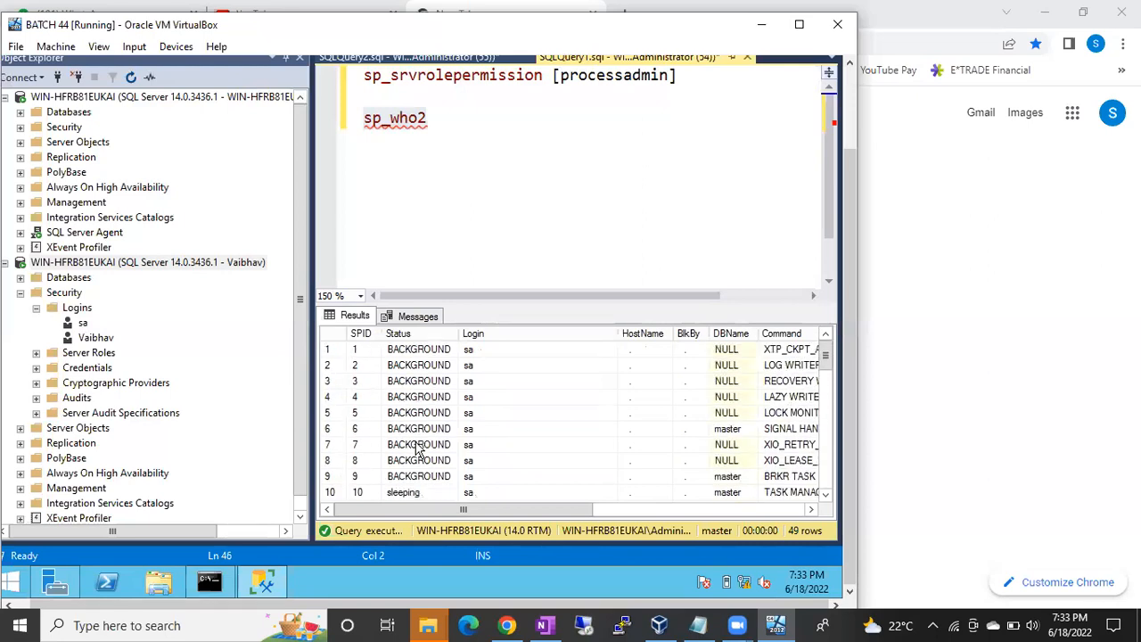
scroll(416, 449, down, 13)
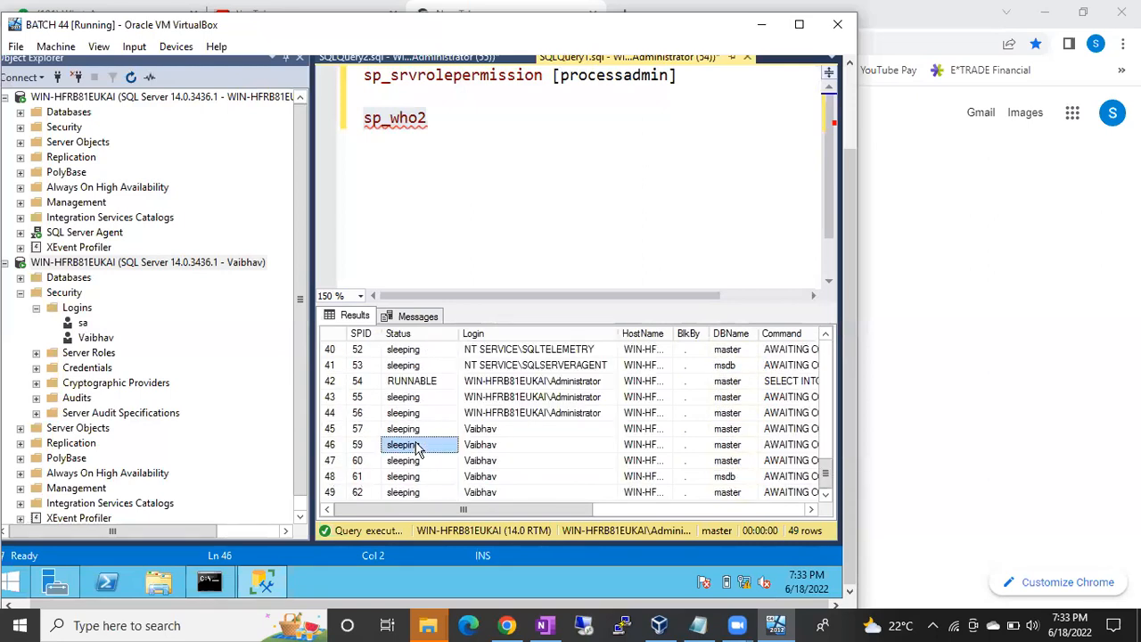
click(478, 433)
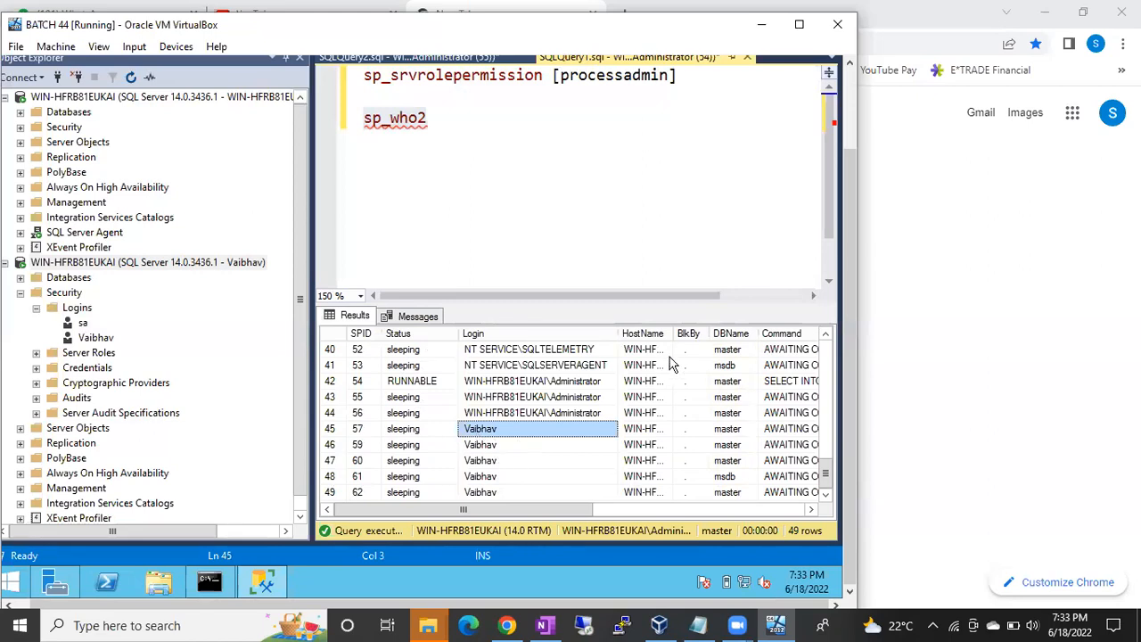
Widen the HostName column and examine the host and database of the SQL-authenticated login's sessions.
drag(669, 333, 731, 334)
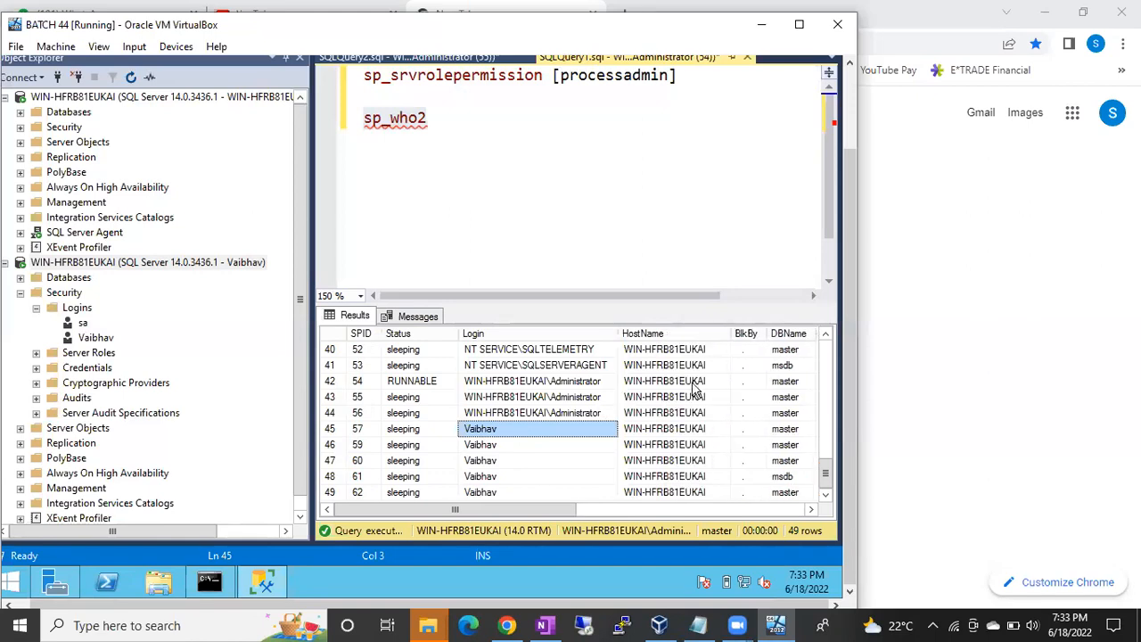
click(675, 447)
drag(562, 509, 628, 505)
click(644, 446)
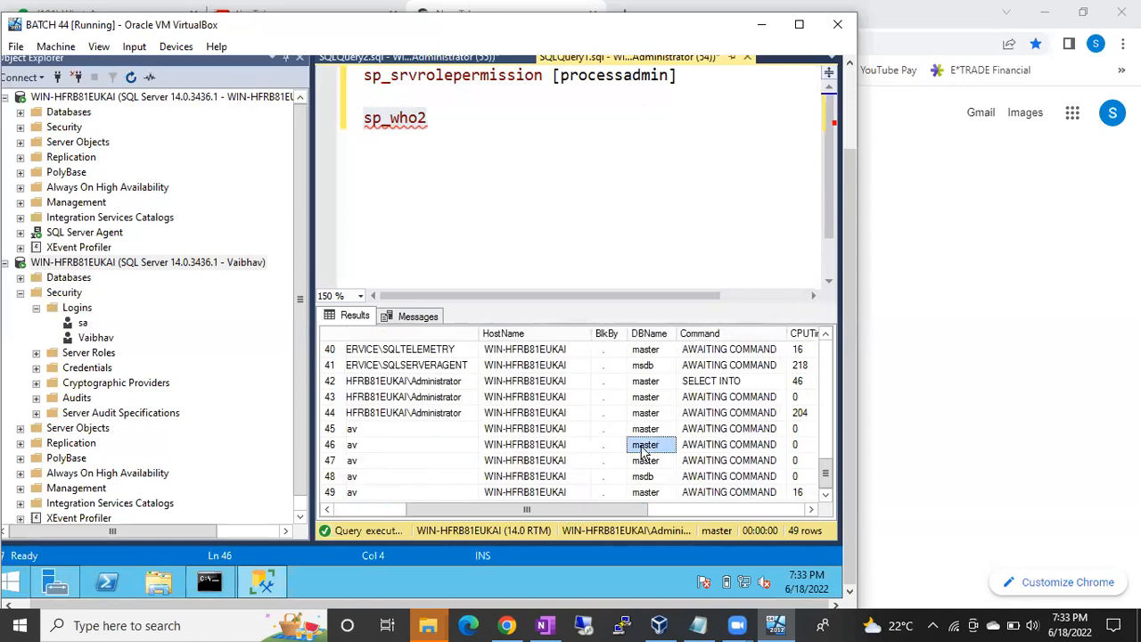
click(643, 478)
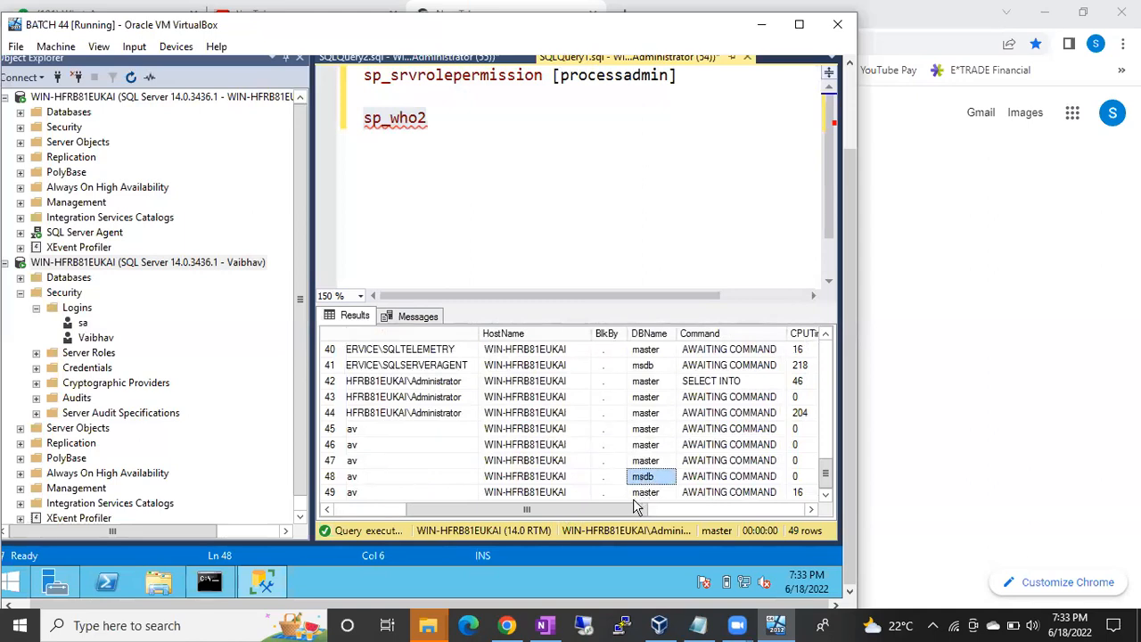
Examine the CPUTime, DiskIO and LastBatch columns of the sp_who2 results and widen the ProgramName column to fit its text.
drag(635, 510, 678, 510)
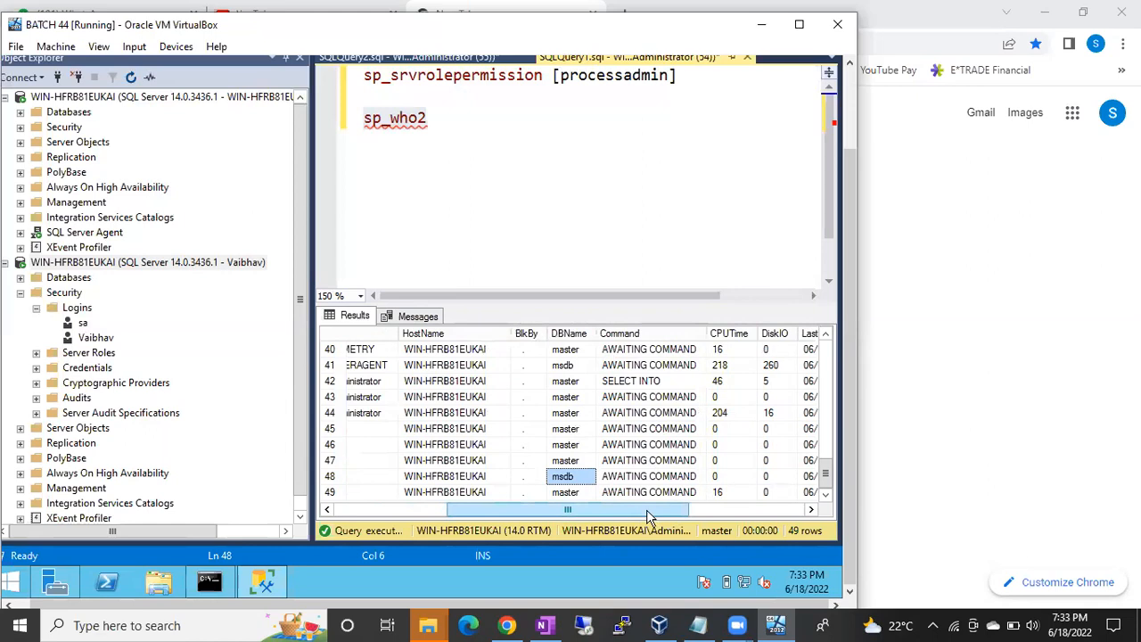
drag(647, 510, 669, 511)
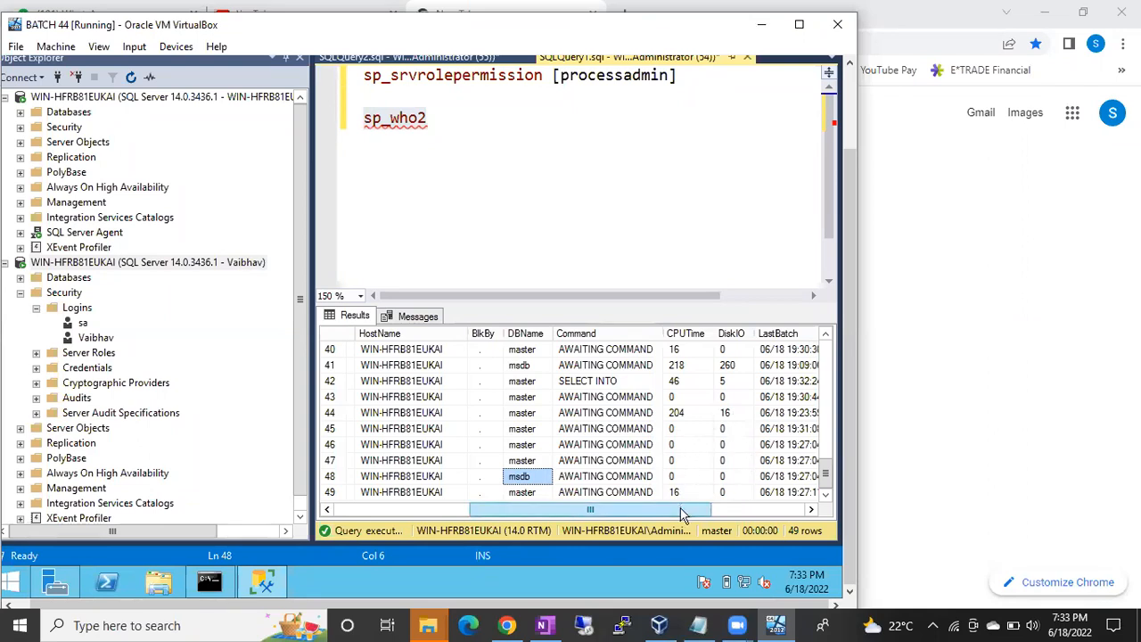
drag(681, 516, 752, 509)
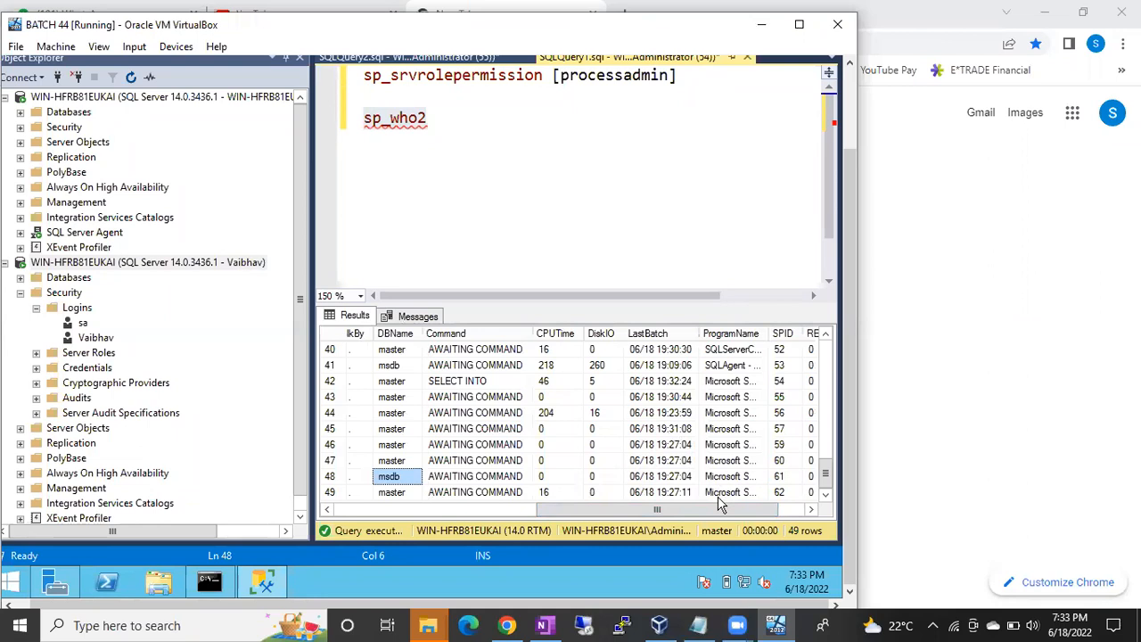
drag(719, 515, 749, 514)
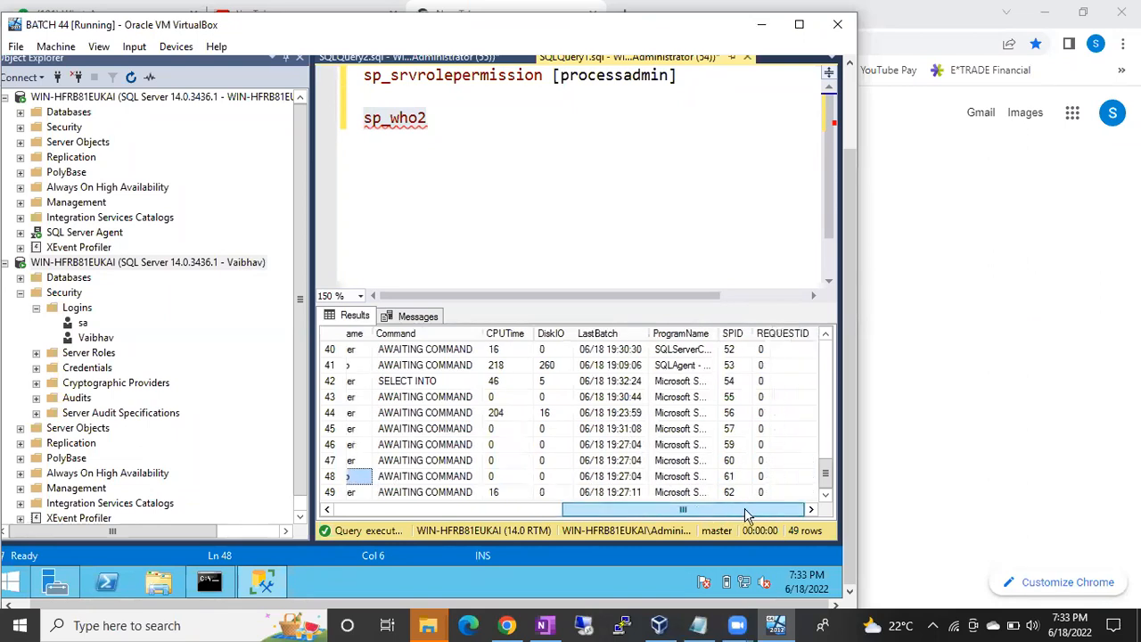
double_click(719, 340)
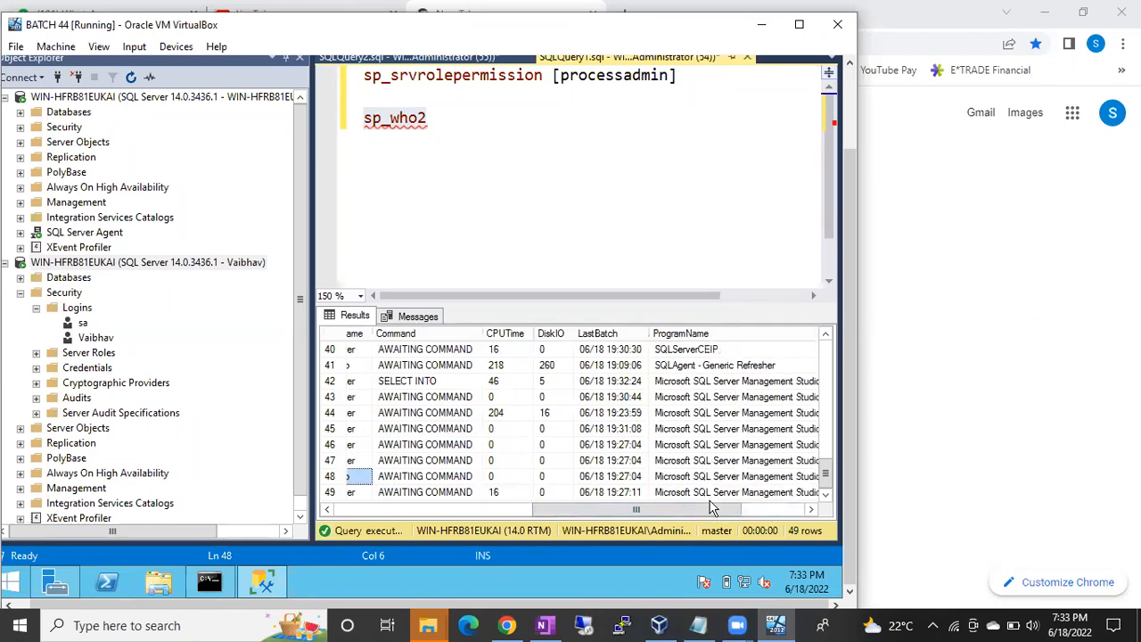
drag(711, 517, 746, 513)
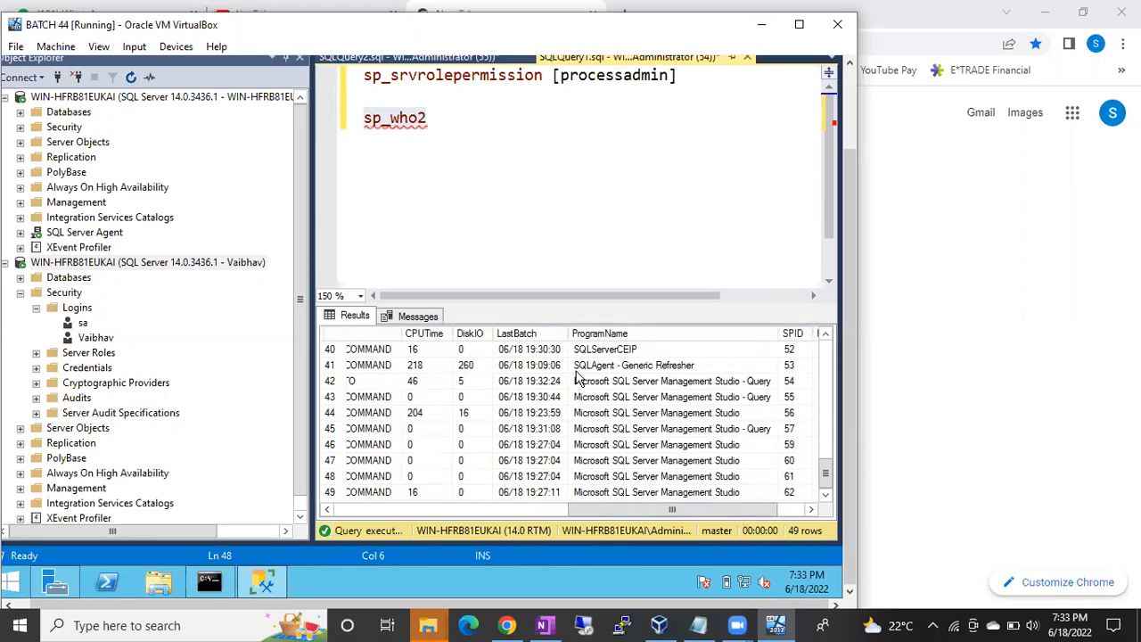
Compare the program names of SPIDs 61 and 57, and return to the first columns of the session list.
click(662, 474)
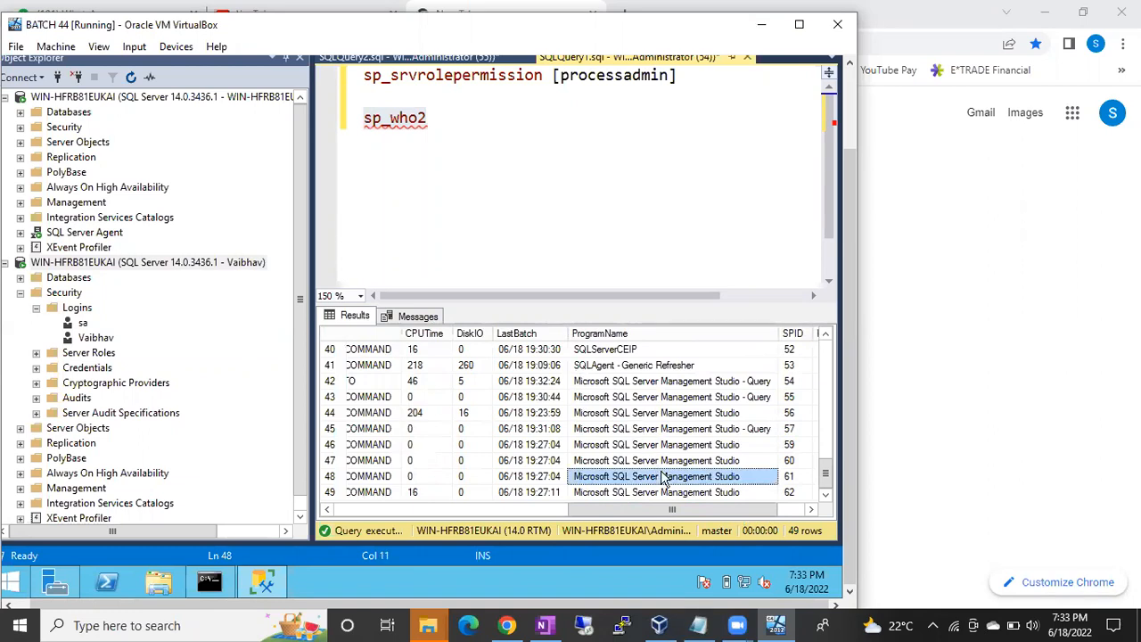
click(687, 431)
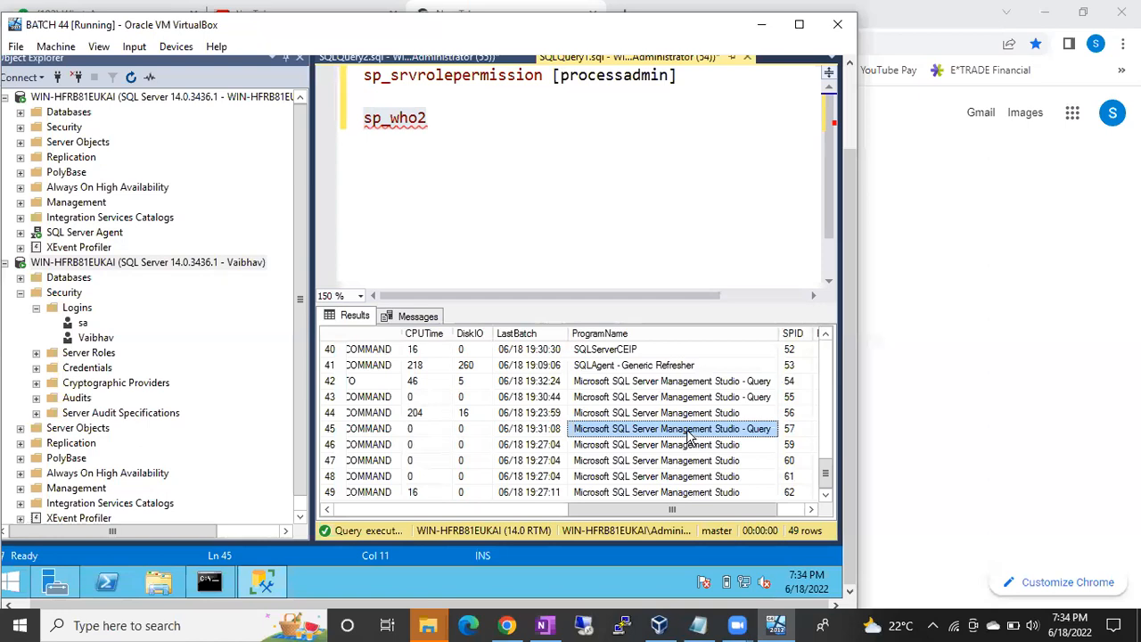
click(479, 297)
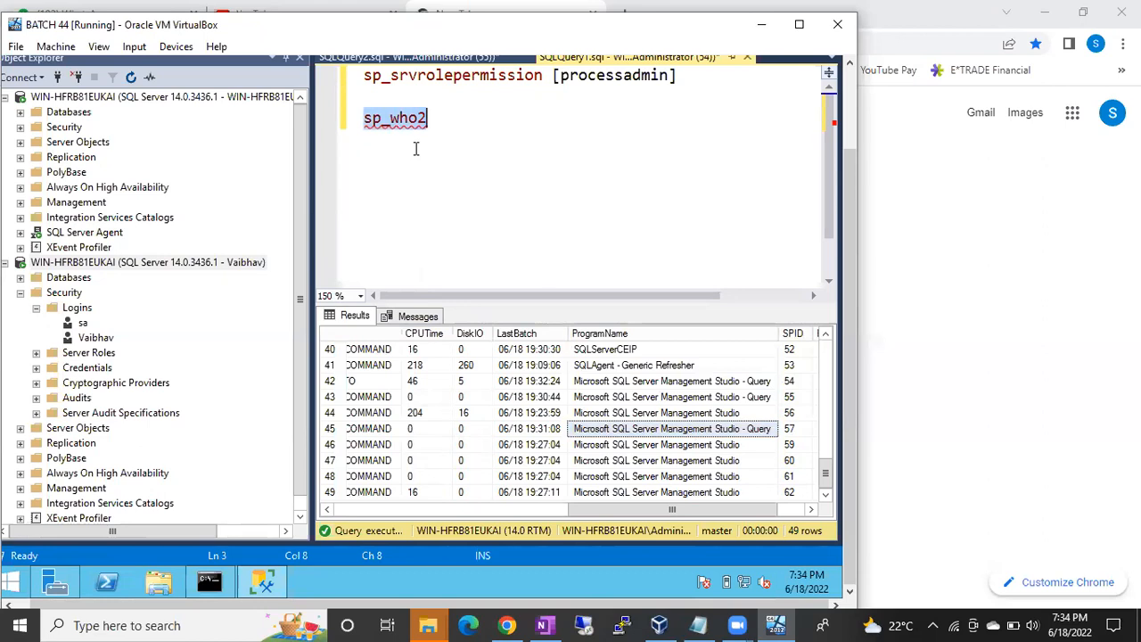
click(412, 413)
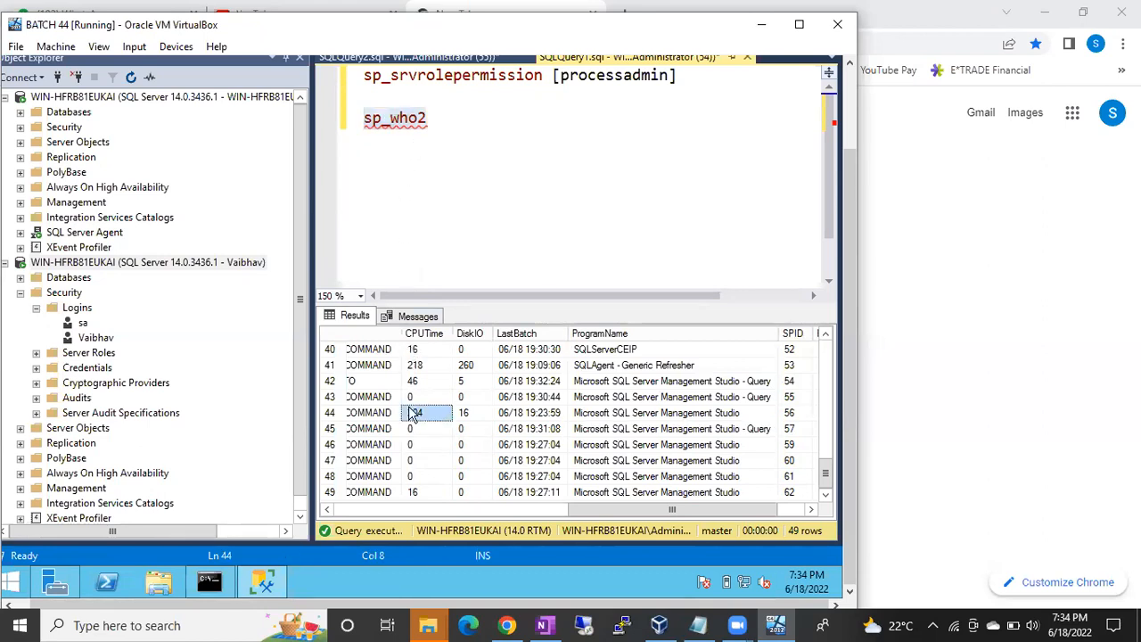
click(512, 513)
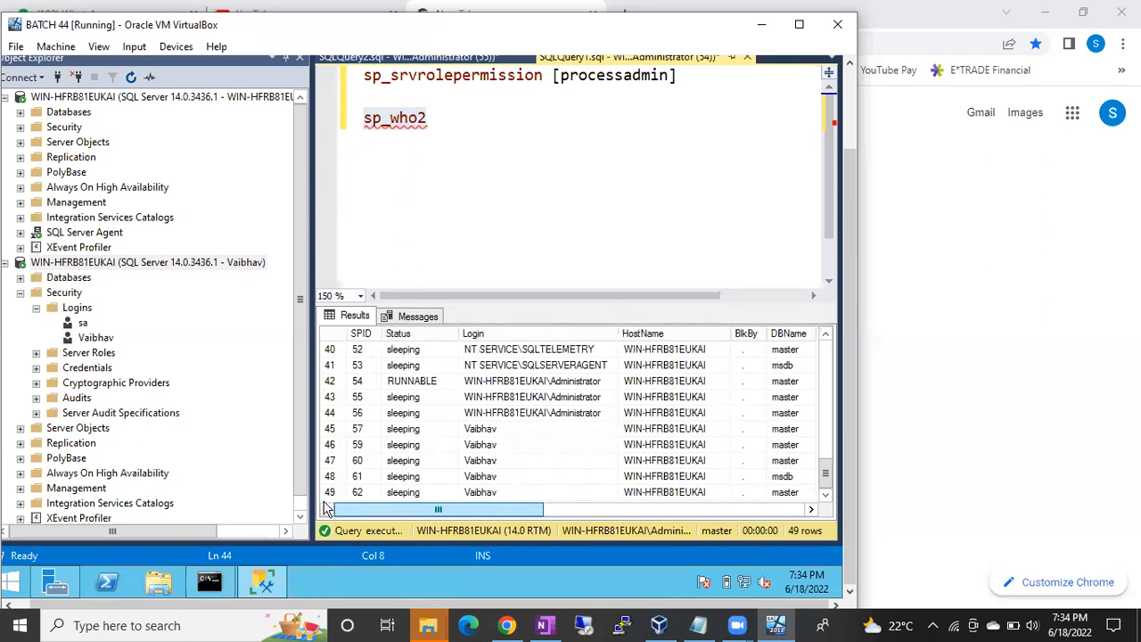
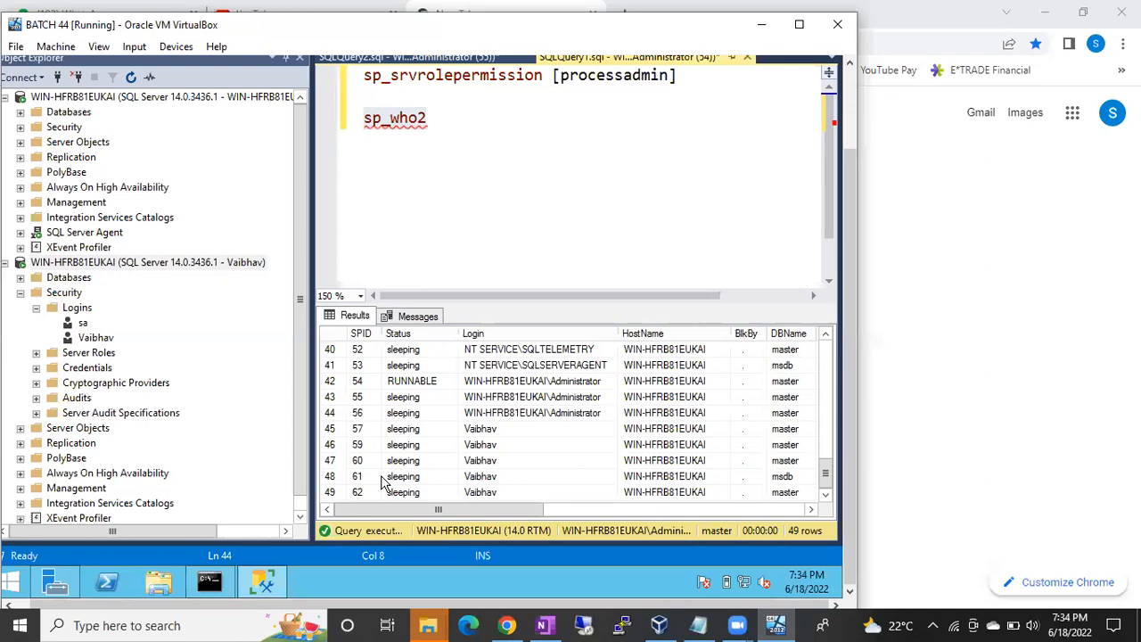
Add a new line below sp_who2 in SQLQuery1.sql and copy the sp_who2 statement.
click(442, 140)
key(Return)
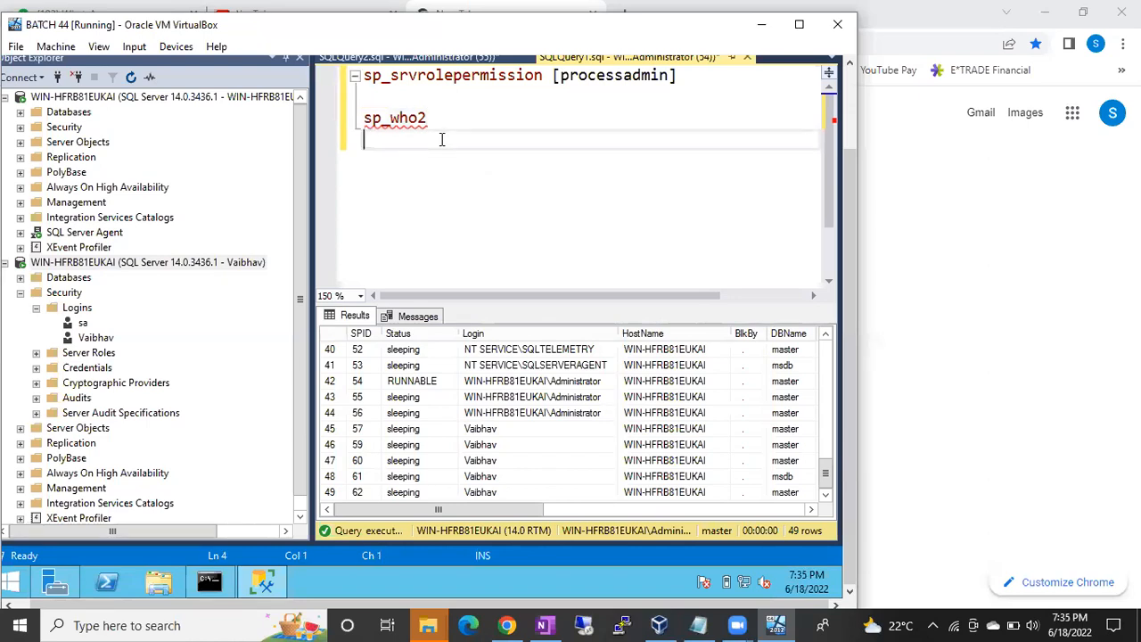
scroll(849, 191, up, 3)
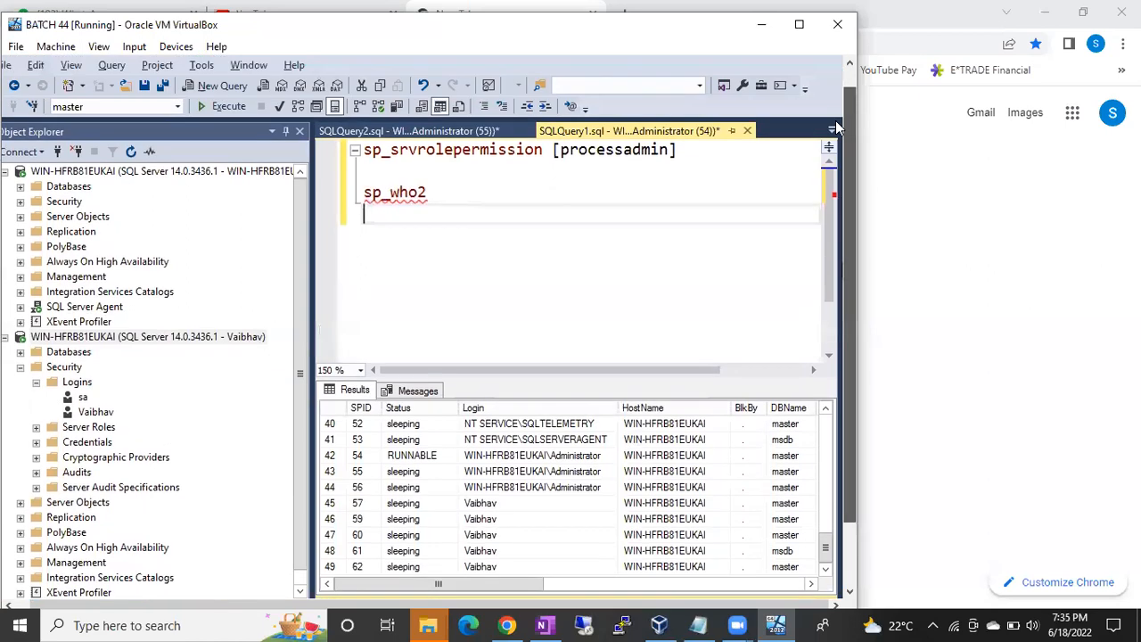
click(353, 212)
key(ctrl+c)
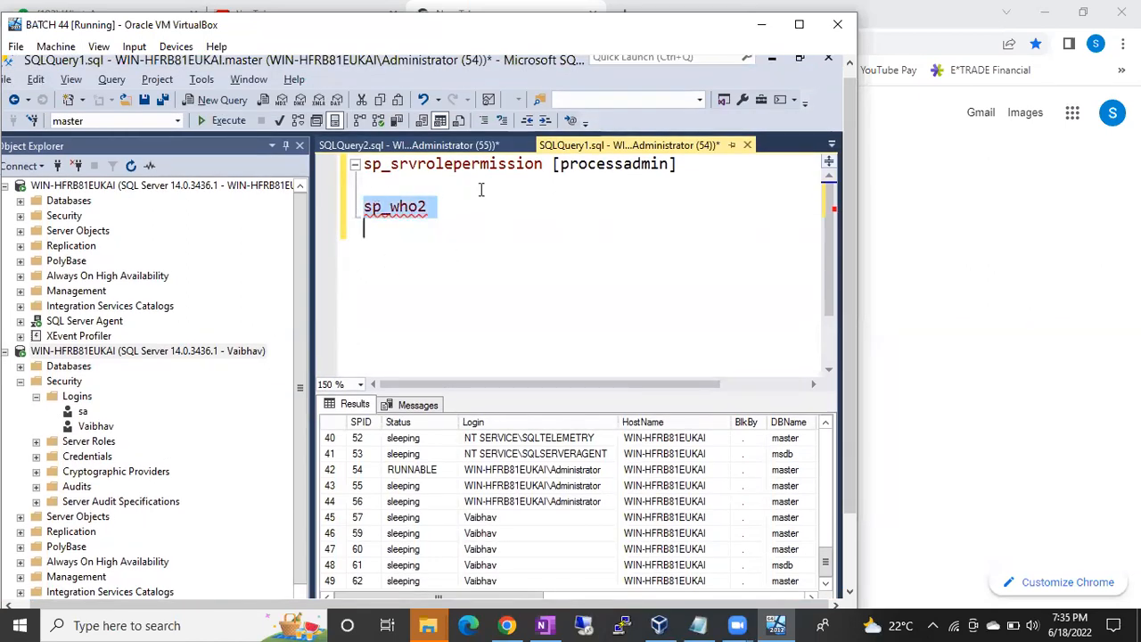
Paste sp_who2 into SQLQuery3.sql on the SQL-authenticated connection and execute it.
click(832, 145)
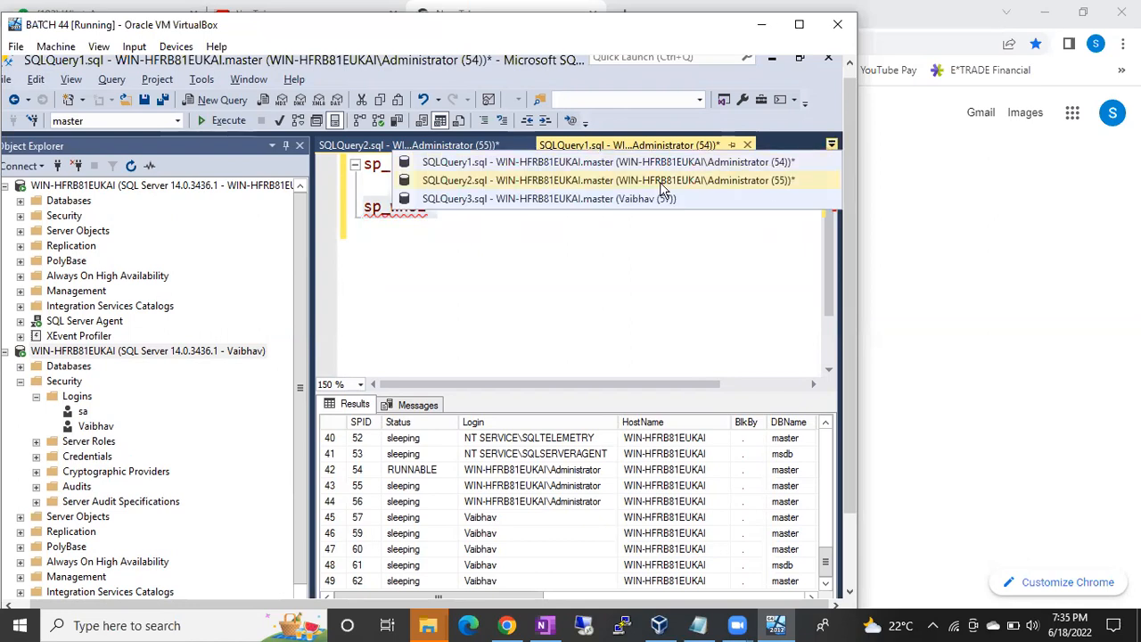
click(624, 199)
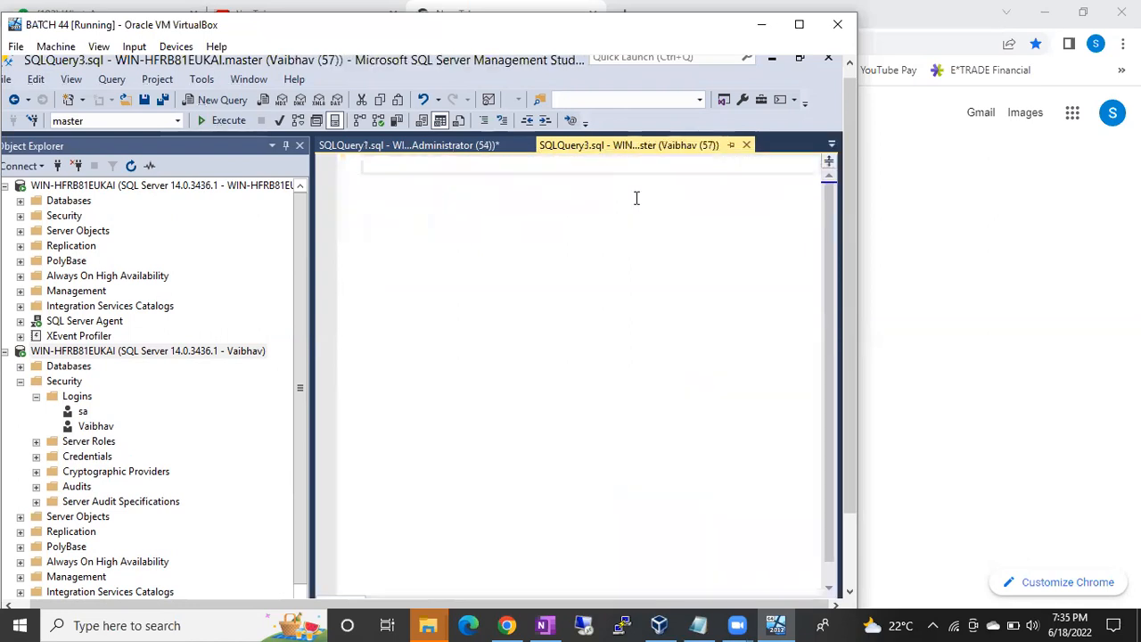
key(ctrl+v)
key(Return)
key(F5)
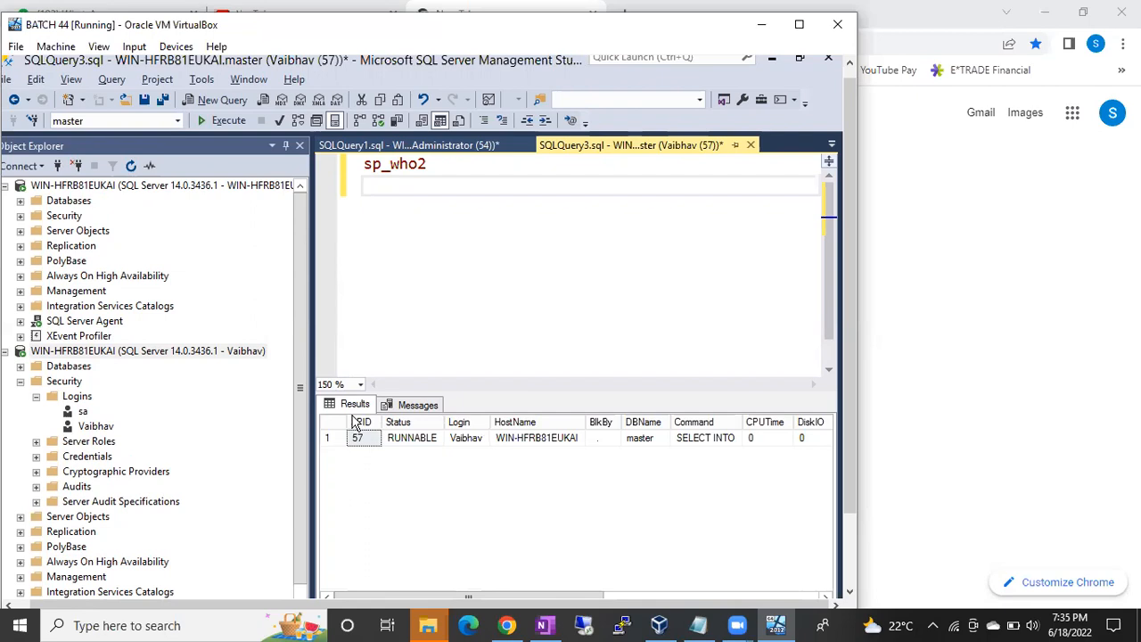
Execute only sp_srvrolepermission [processadmin] in SQLQuery1.sql on the Administrator connection and examine the permissions returned for the role.
click(520, 68)
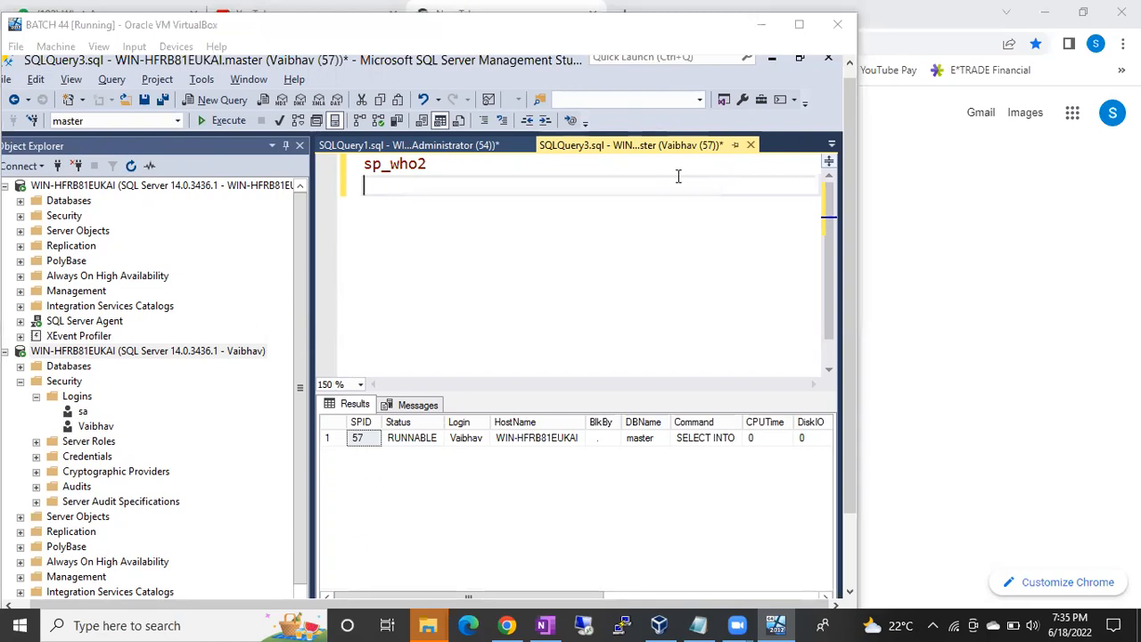
click(831, 147)
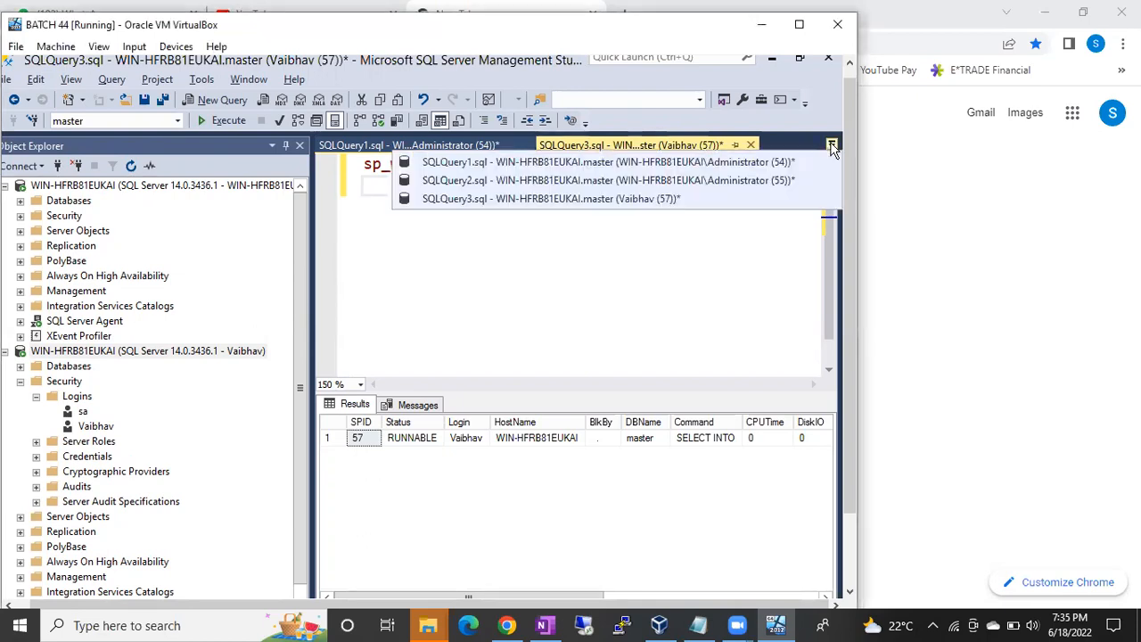
click(664, 163)
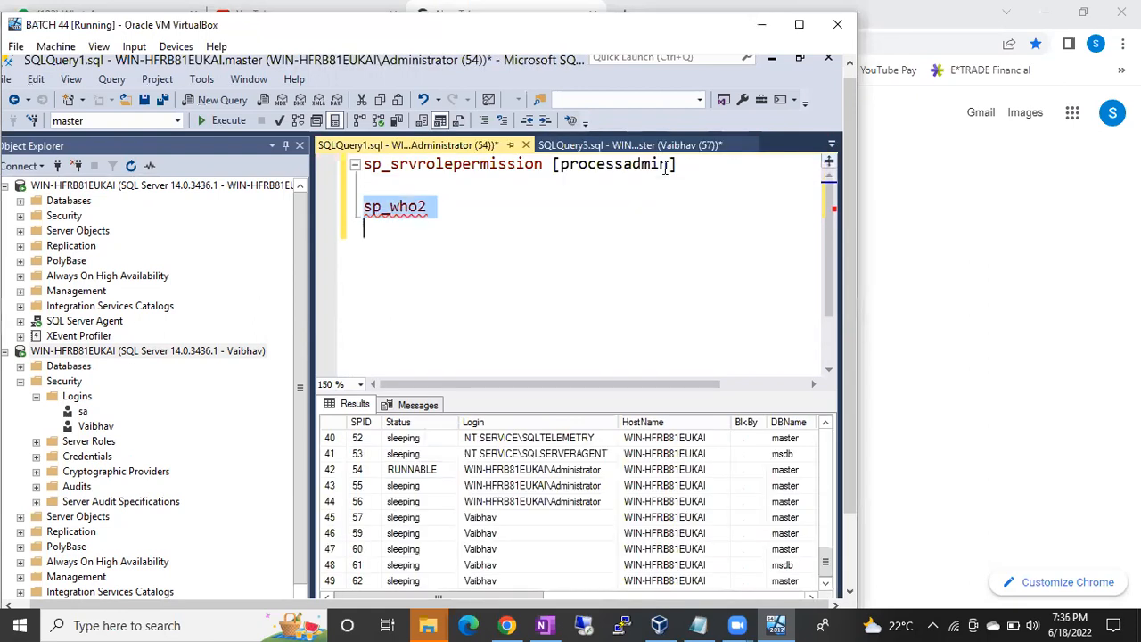
click(515, 248)
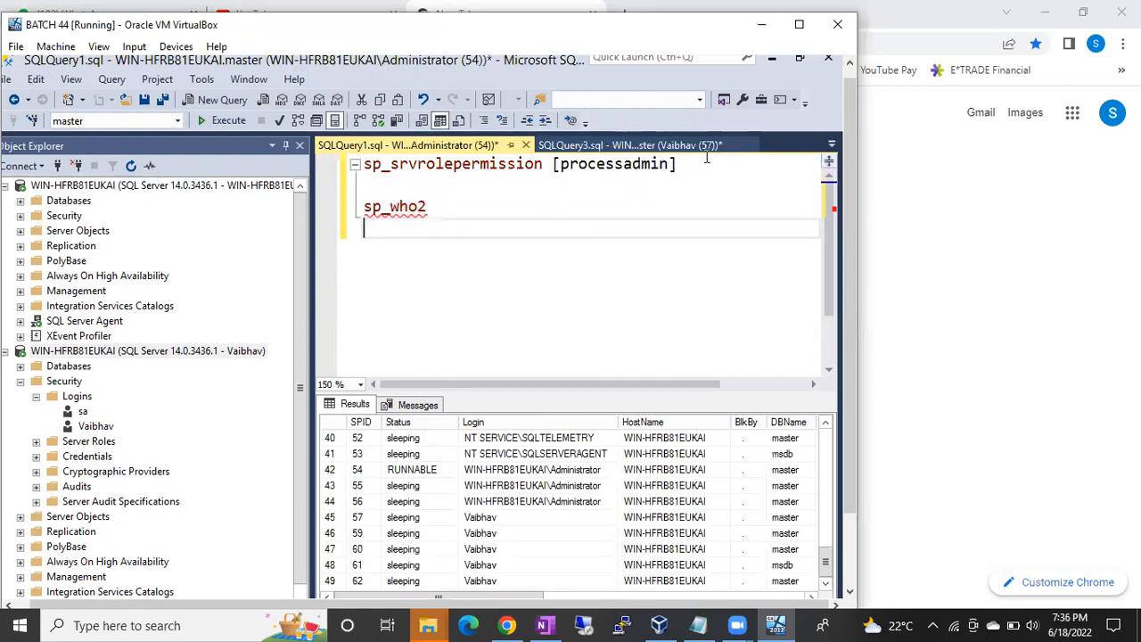
drag(706, 159, 348, 158)
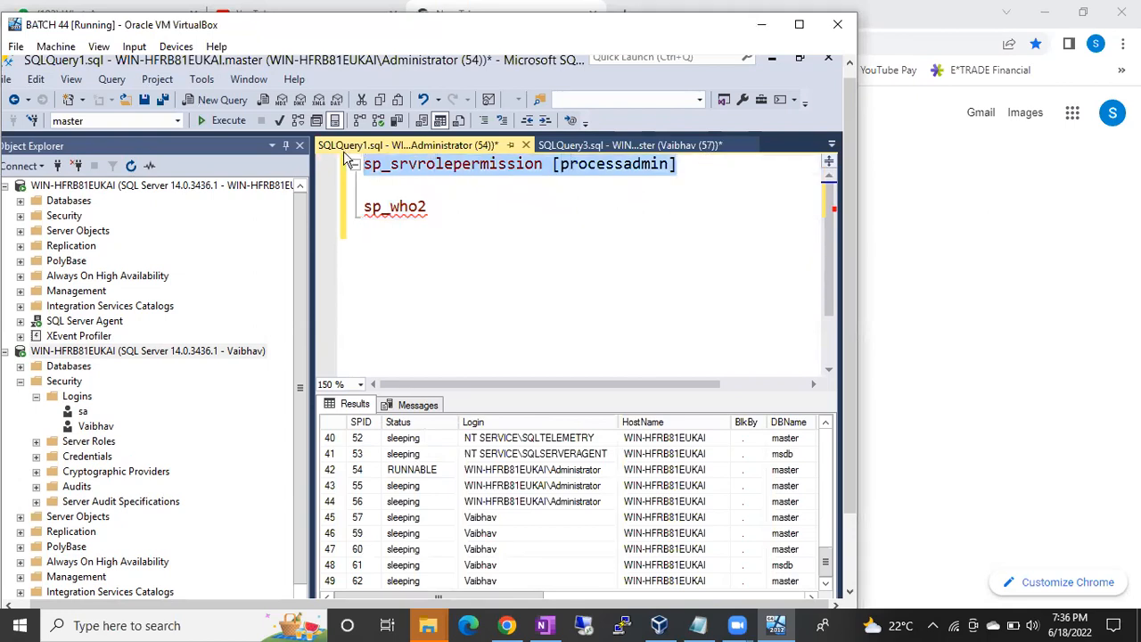
key(F5)
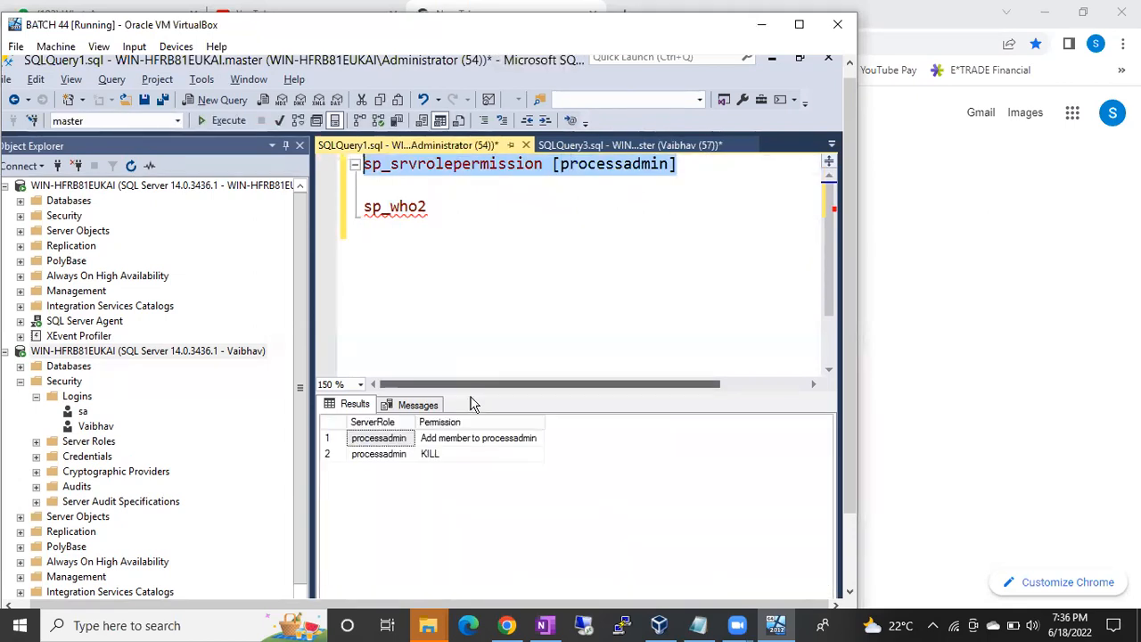
click(455, 441)
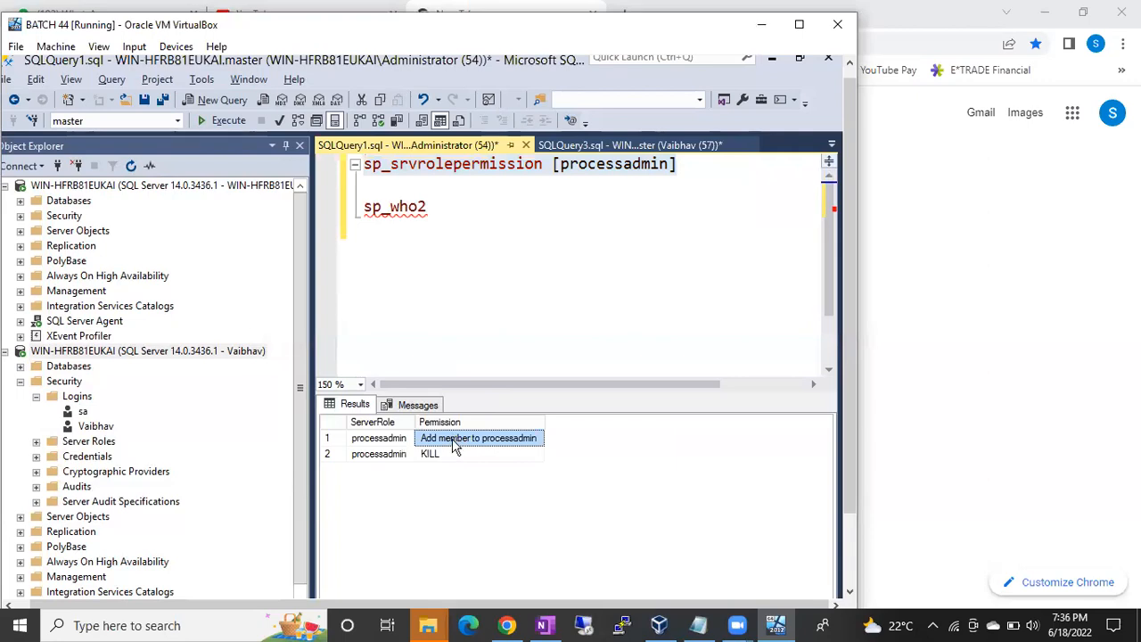
click(453, 454)
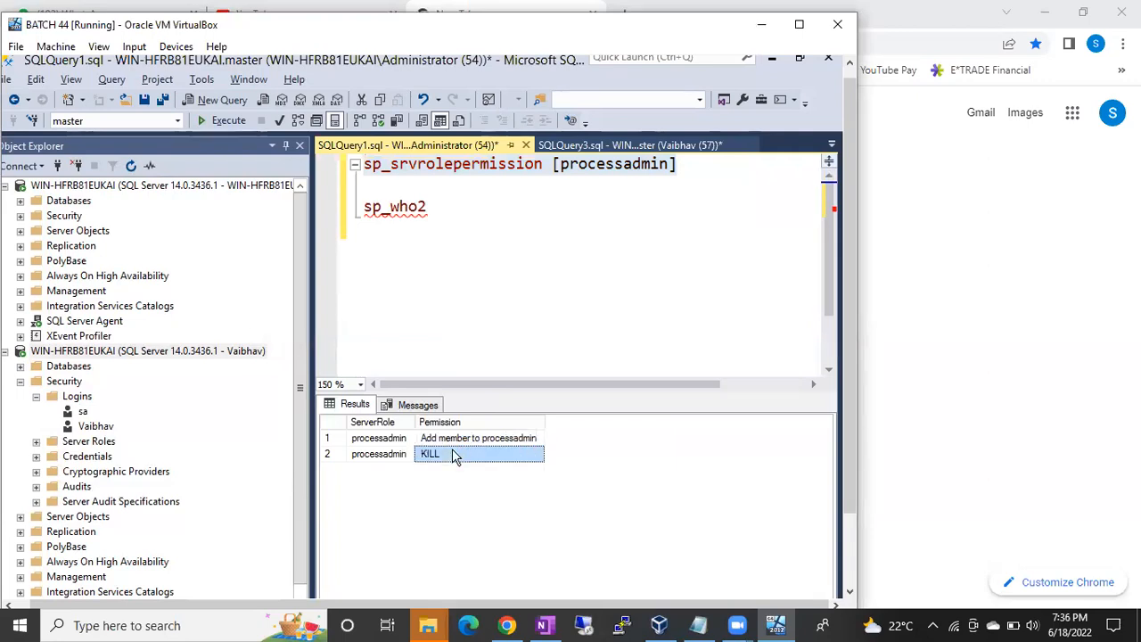
Add the statement kill 57 on a new line below sp_who2 in SQLQuery1.sql and select it.
click(483, 335)
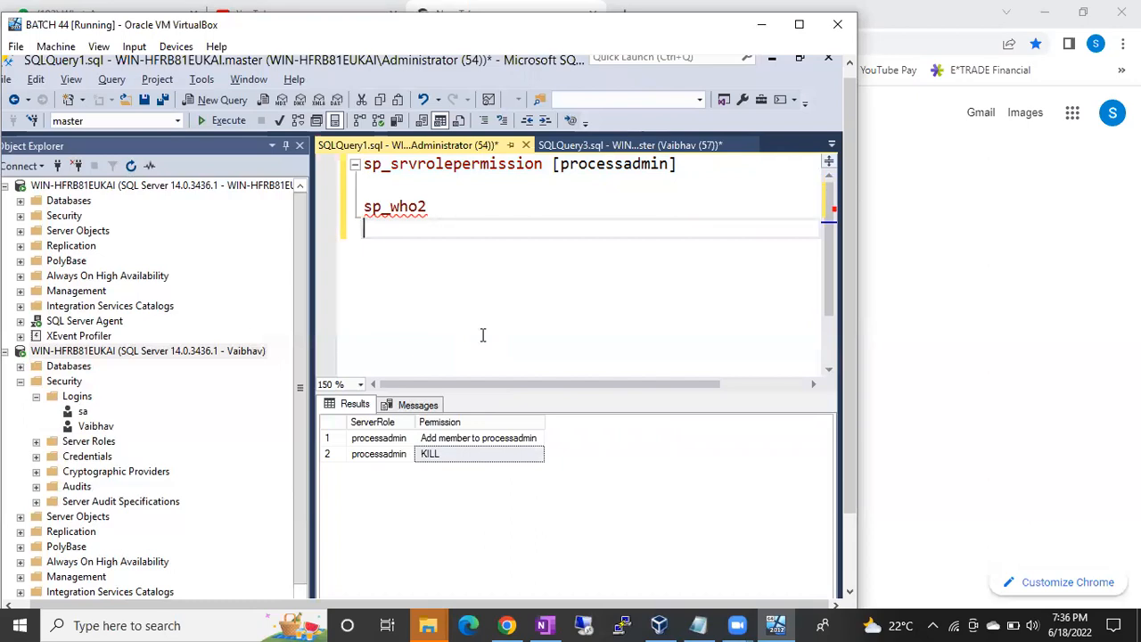
key(Return)
text(kill )
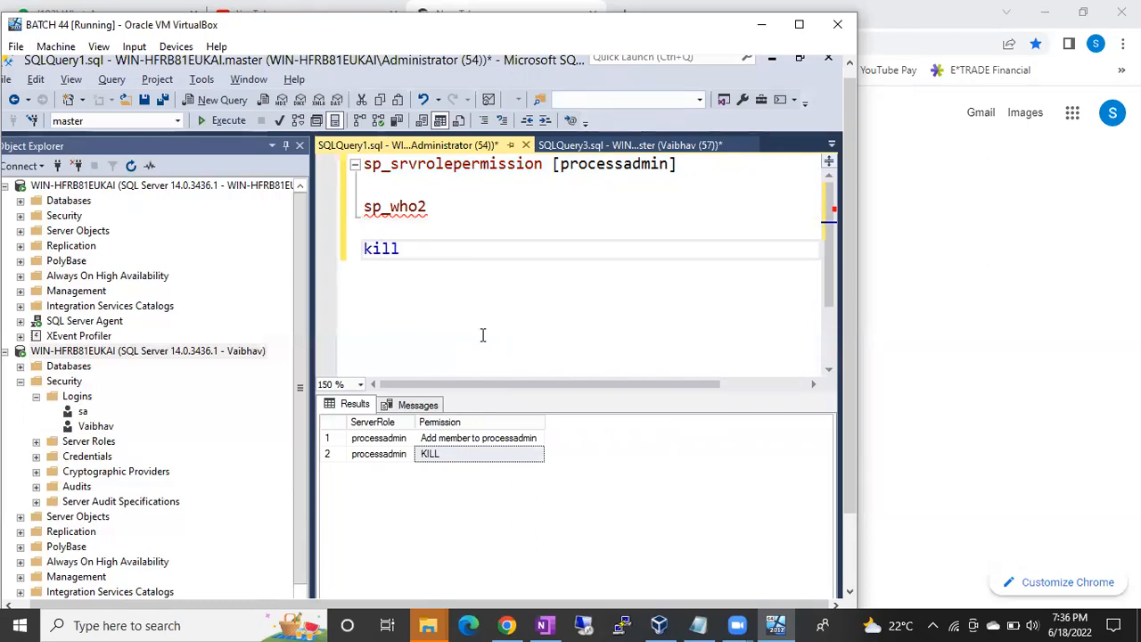
text(57)
click(338, 256)
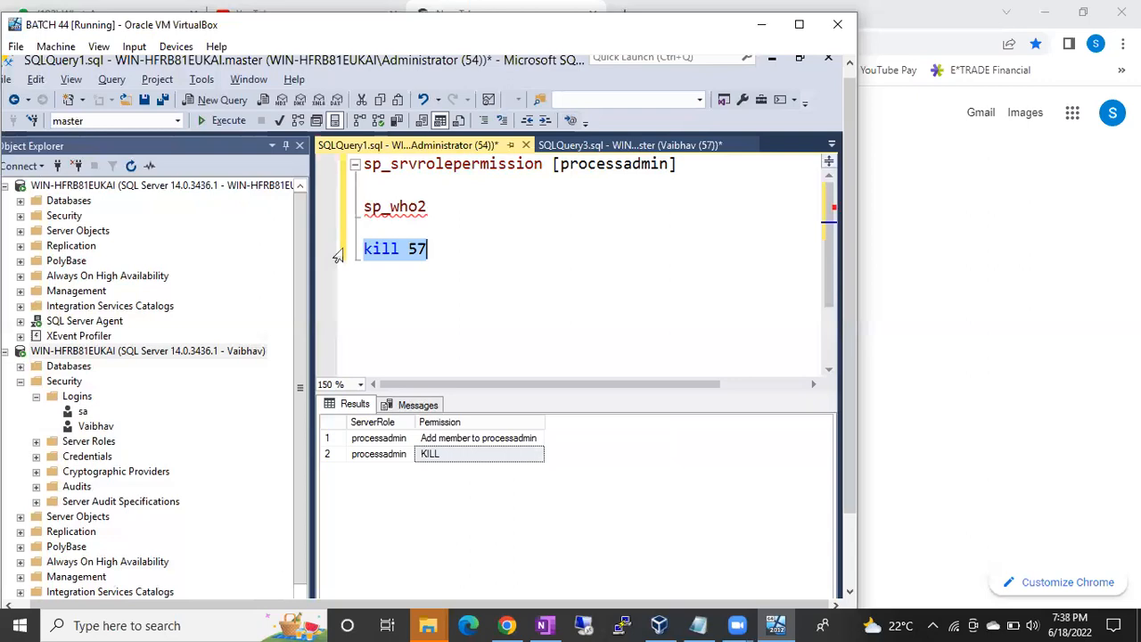
Collapse the Security folder under the SQL-authenticated server connection in Object Explorer.
click(577, 77)
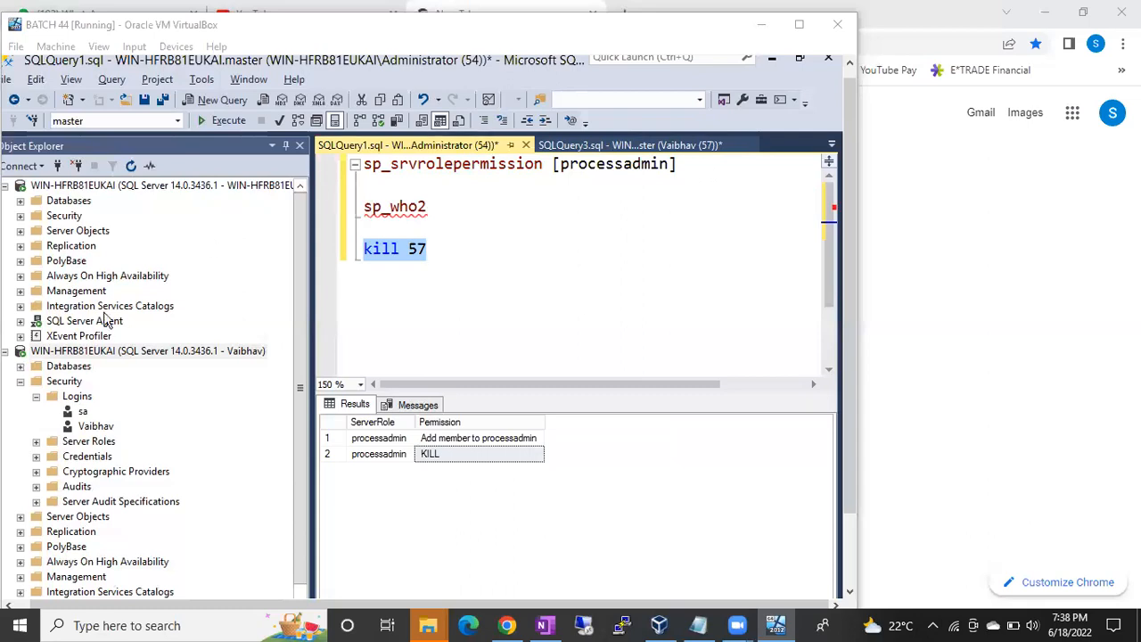
click(20, 384)
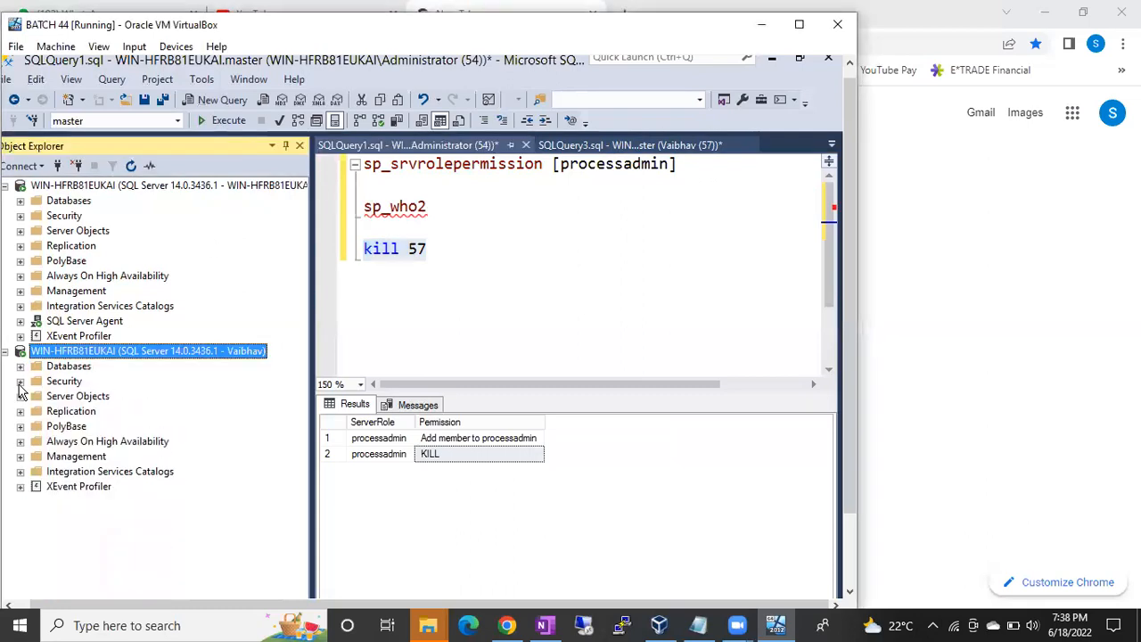